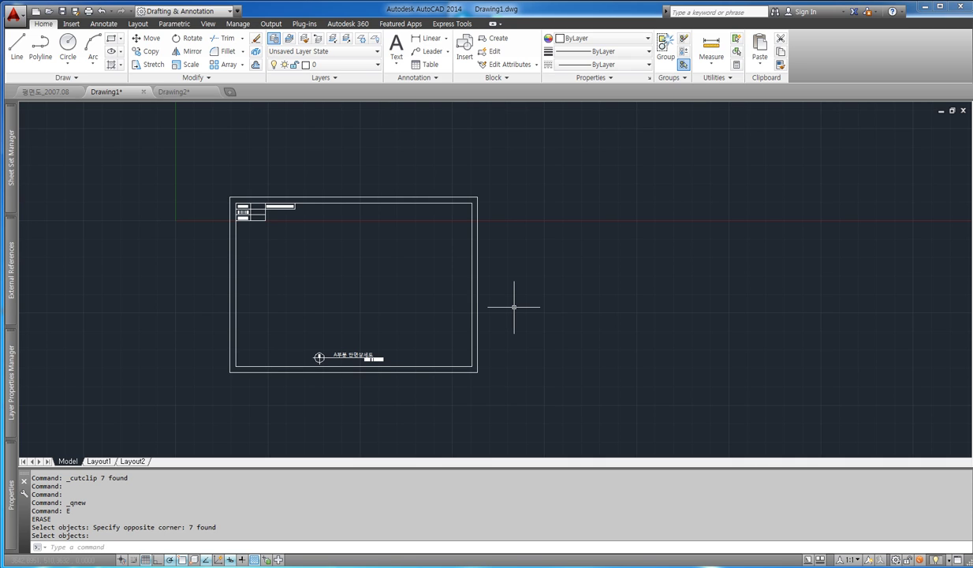
# Step: Draw a vertical line in the empty space beside the drawing frame
pyautogui.scroll(-2, 542, 273)
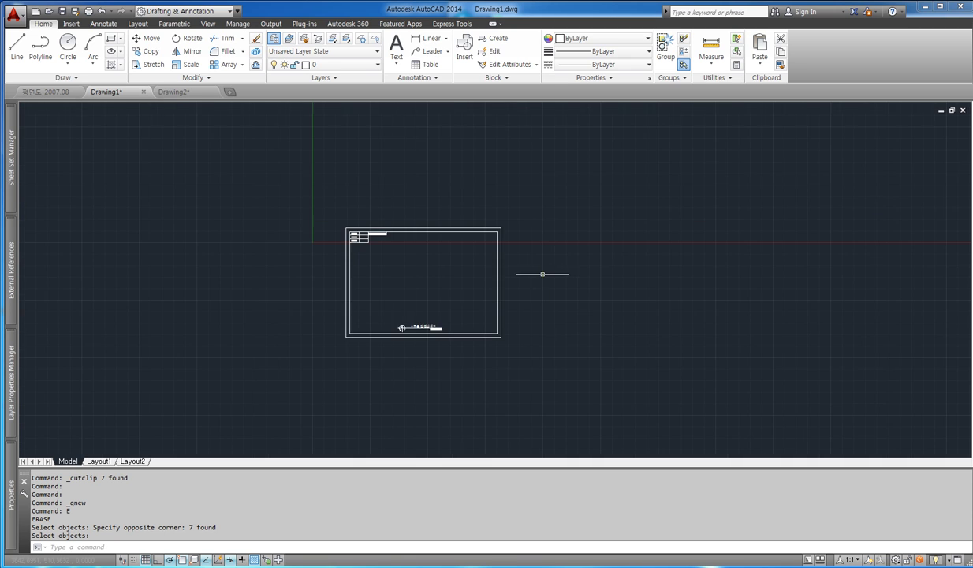
pyautogui.moveTo(542, 273); pyautogui.dragTo(478, 261, button='middle')
pyautogui.press('Escape')
pyautogui.write('l')
pyautogui.press('Return')
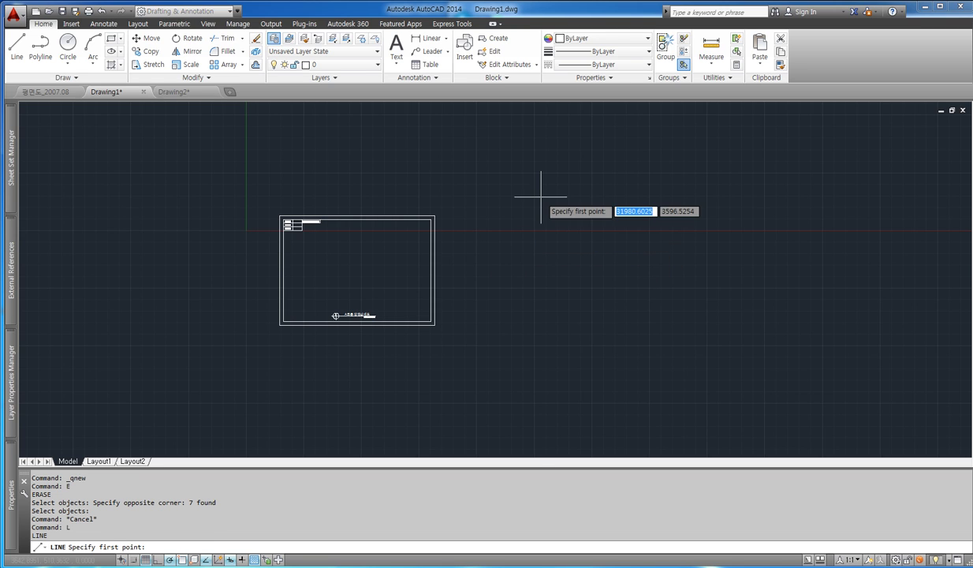
pyautogui.click(541, 197)
pyautogui.click(541, 384)
pyautogui.press('Escape')
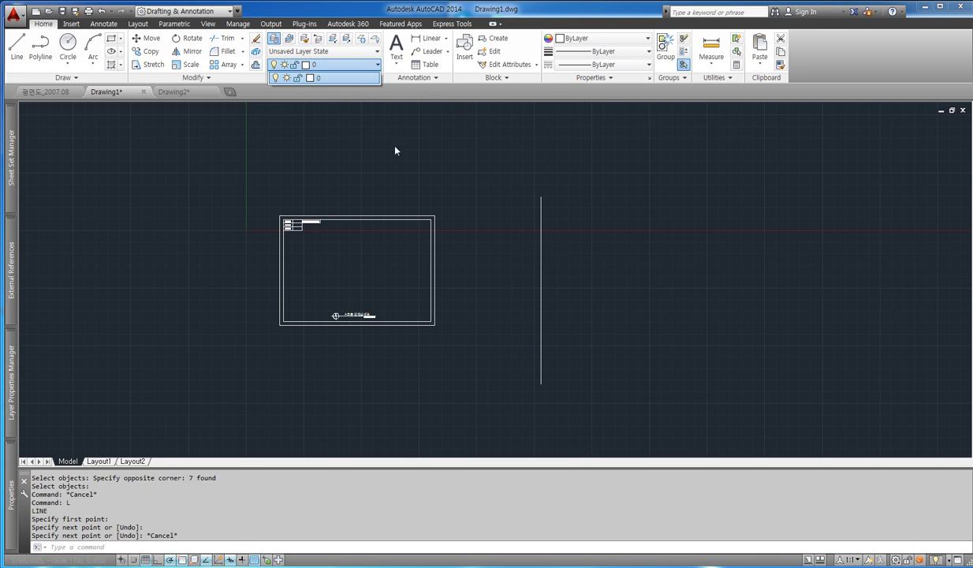
# Step: Erase the vertical line beside the drawing frame
pyautogui.press('Escape')
pyautogui.click(547, 224)
pyautogui.click(525, 243)
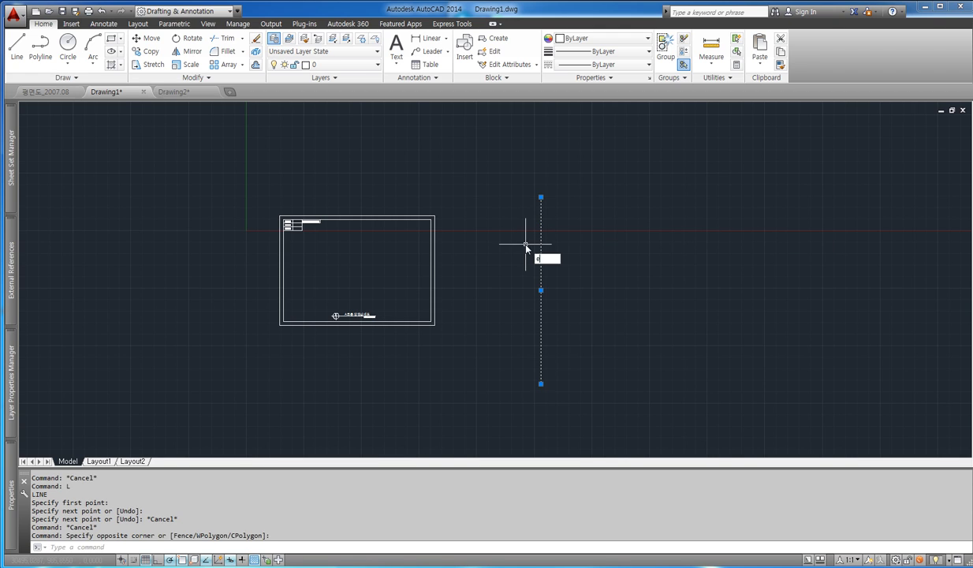
pyautogui.write('e')
pyautogui.press('Return')
# Step: Create a new layer named 흰색 in the Layer Properties Manager
pyautogui.moveTo(10, 432)
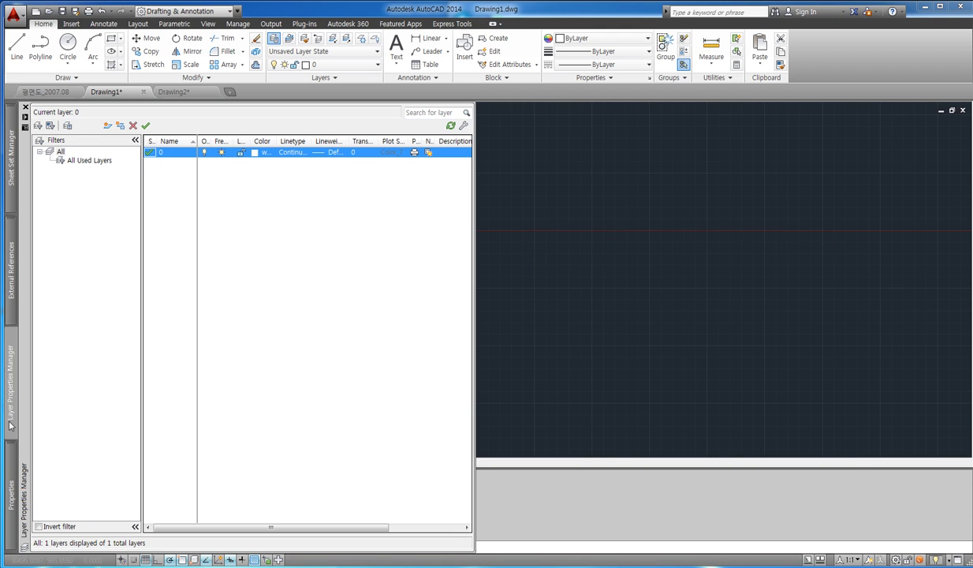
pyautogui.write('la')
pyautogui.press('Return')
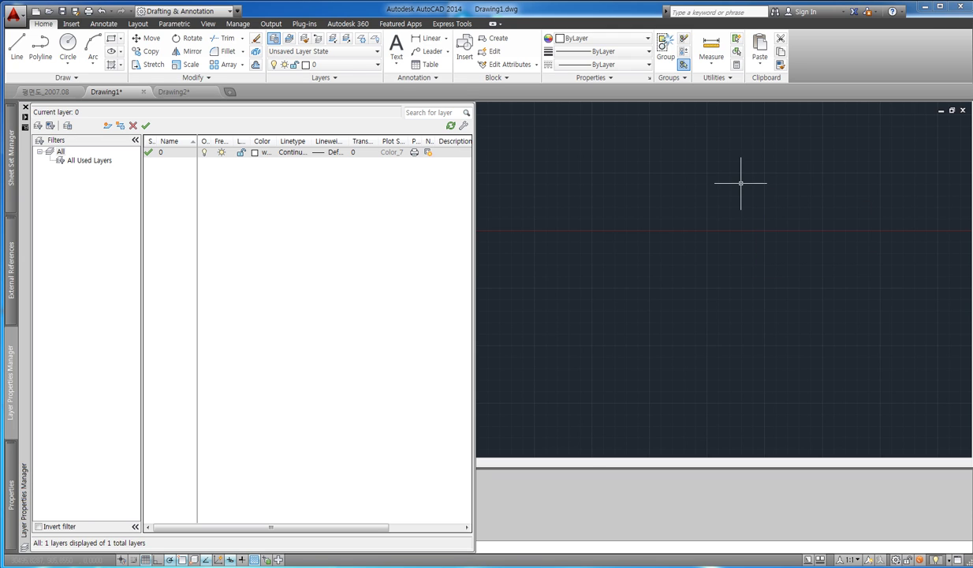
pyautogui.click(108, 126)
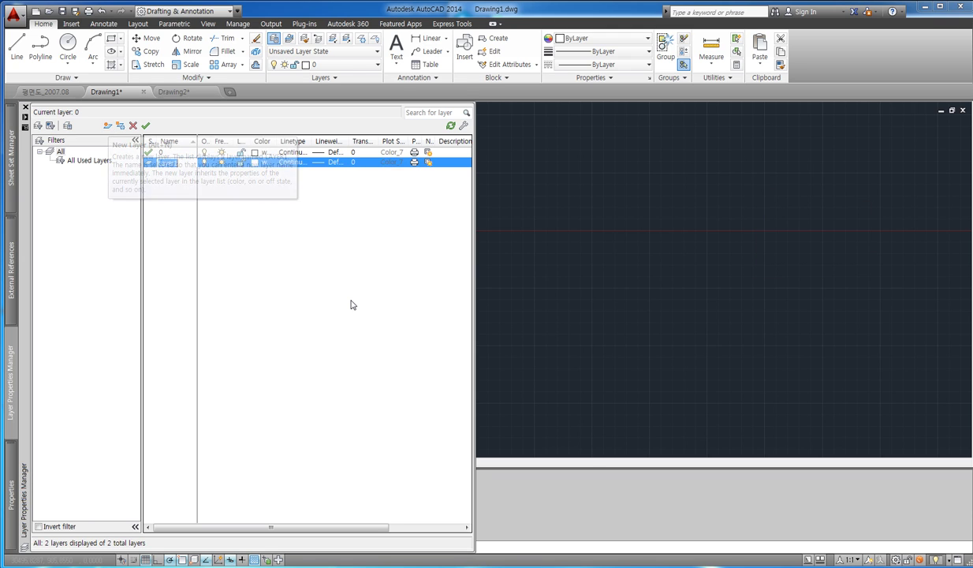
pyautogui.write('황색')
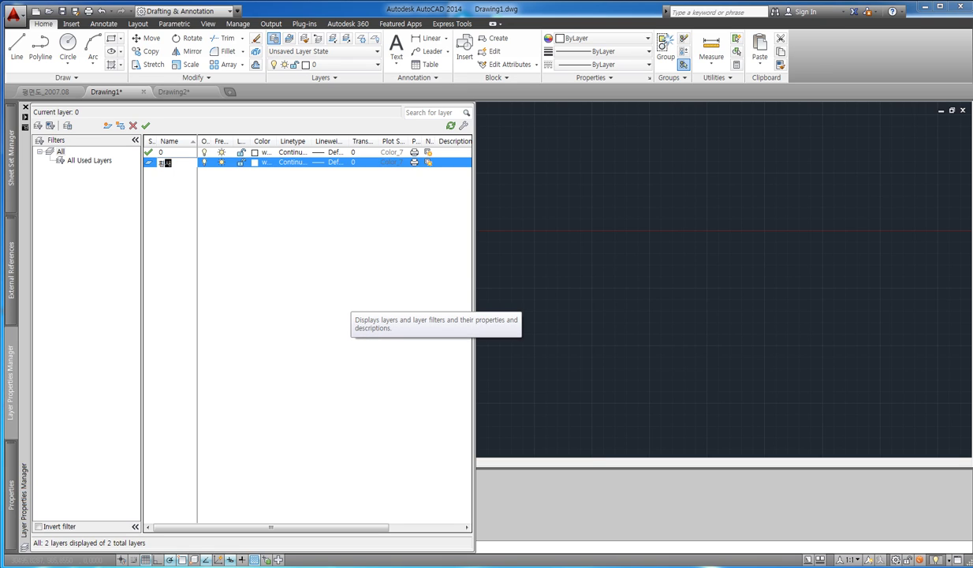
pyautogui.press('Return')
# Step: Add two more layers named 녹색 and 노랑
pyautogui.press('Return')
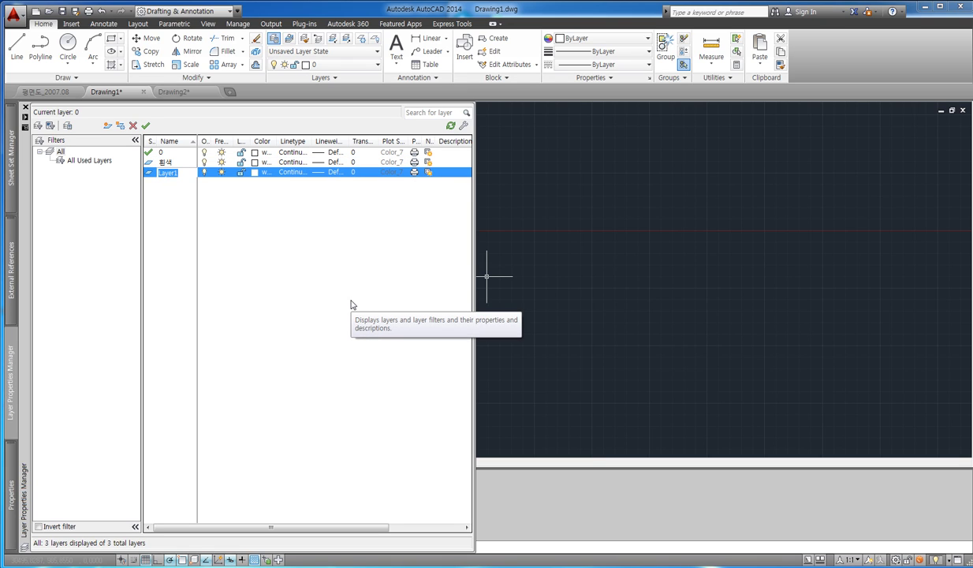
pyautogui.write('녹색')
pyautogui.press('Return')
pyautogui.press('Return')
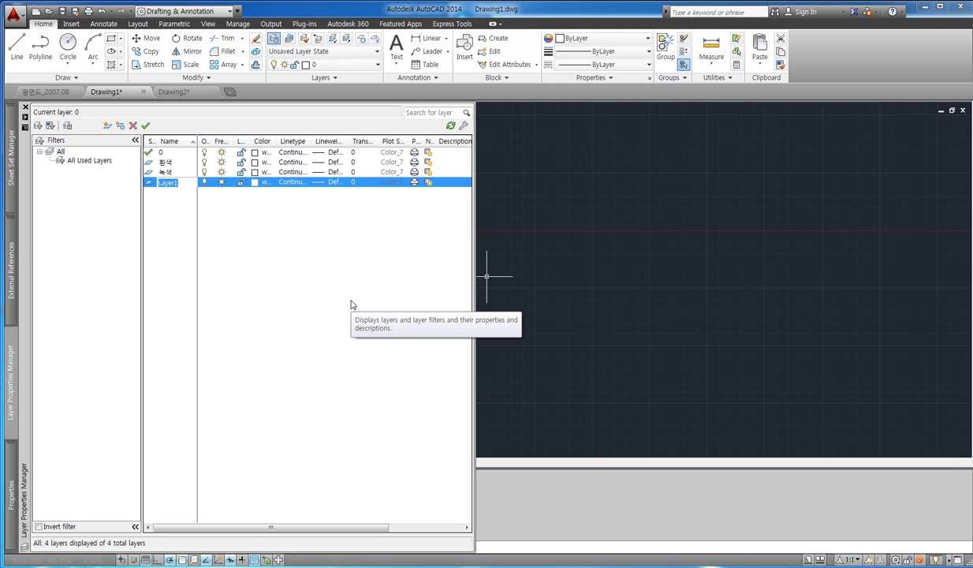
pyautogui.write('노랑')
pyautogui.press('Return')
# Step: Add three further layers named 하늘, 빨강 and 파랑
pyautogui.press('Return')
pyautogui.write('하늘')
pyautogui.press('Return')
pyautogui.press('Return')
pyautogui.write('빨강')
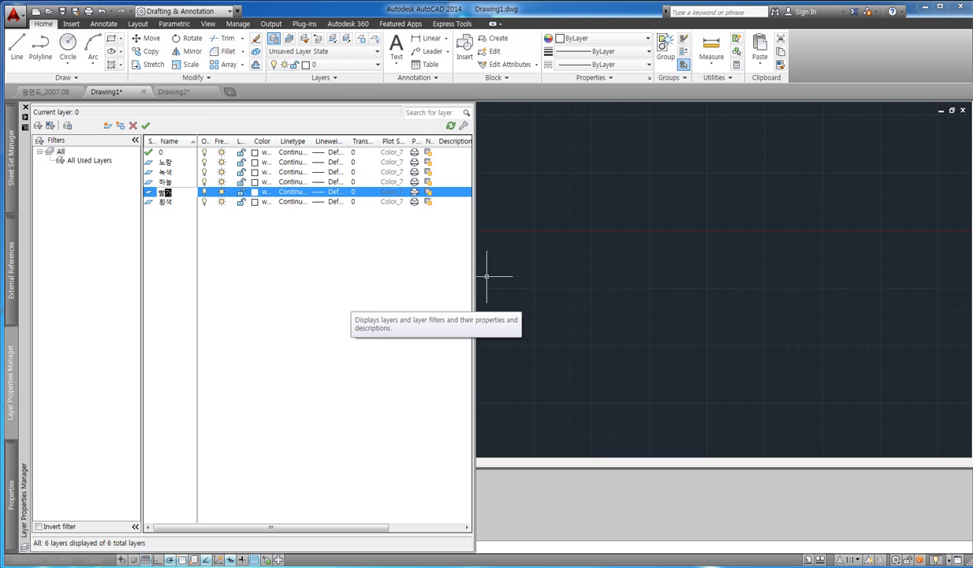
pyautogui.press('Return')
pyautogui.press('Return')
pyautogui.write('파랑')
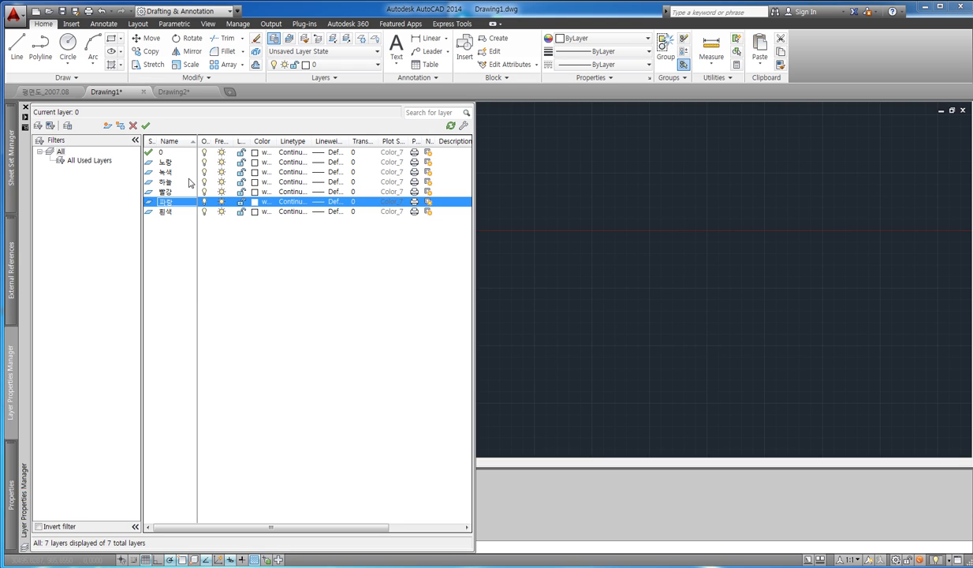
# Step: Rename the 노랑 layer as CON
pyautogui.click(165, 162)
pyautogui.click(174, 164)
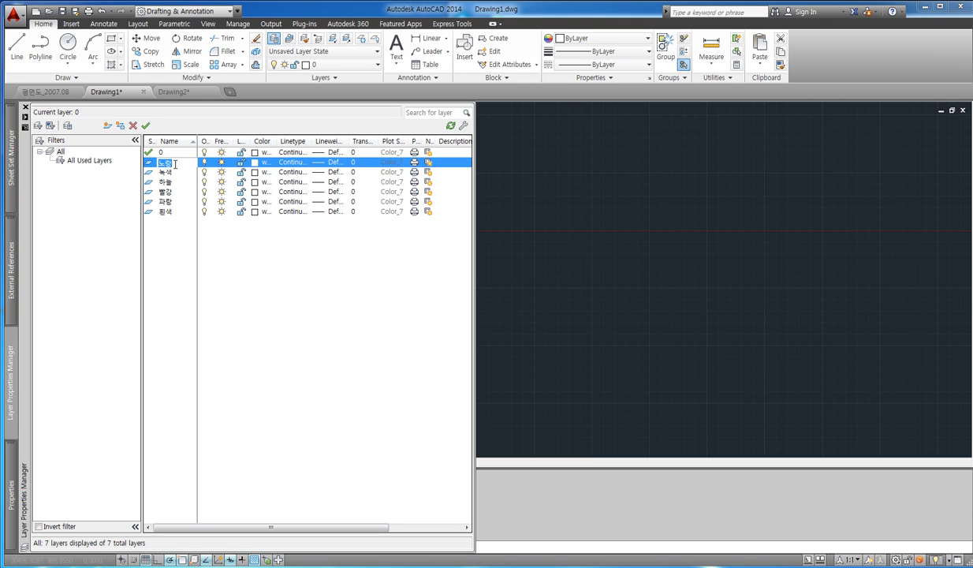
pyautogui.click(174, 163)
pyautogui.write('CON')
pyautogui.press('Delete')
pyautogui.press('Return')
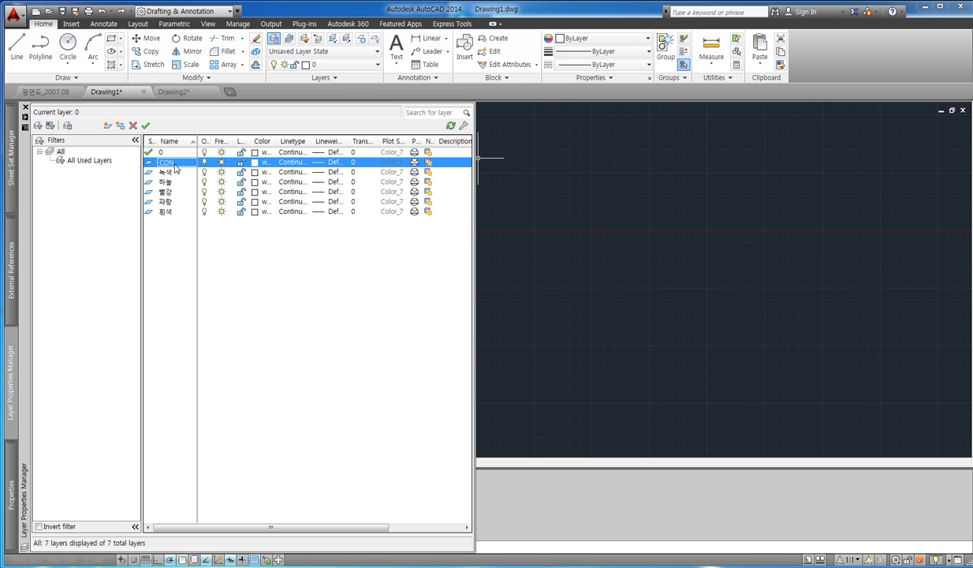
# Step: Rename the CON layer as 노랑
pyautogui.click(158, 172)
pyautogui.click(177, 173)
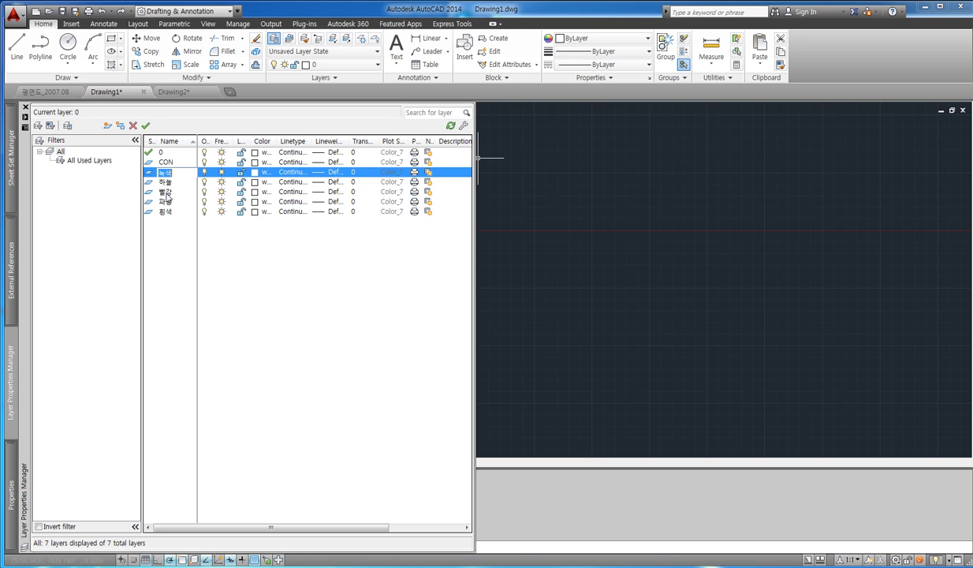
pyautogui.click(165, 152)
pyautogui.click(167, 162)
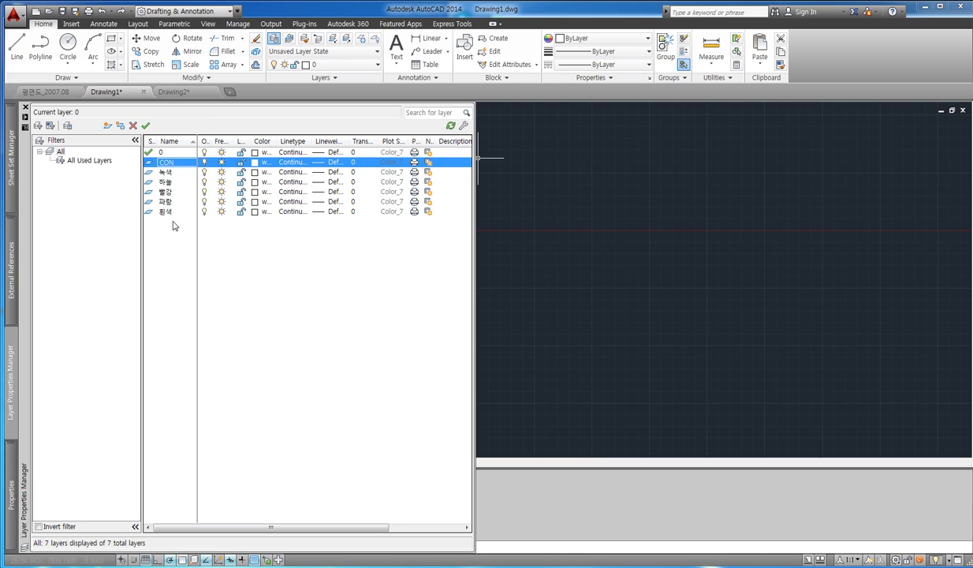
pyautogui.click(164, 163)
pyautogui.write('shhfkd')
# Step: Assign index colour 50 to the 노랑 layer
pyautogui.click(255, 163)
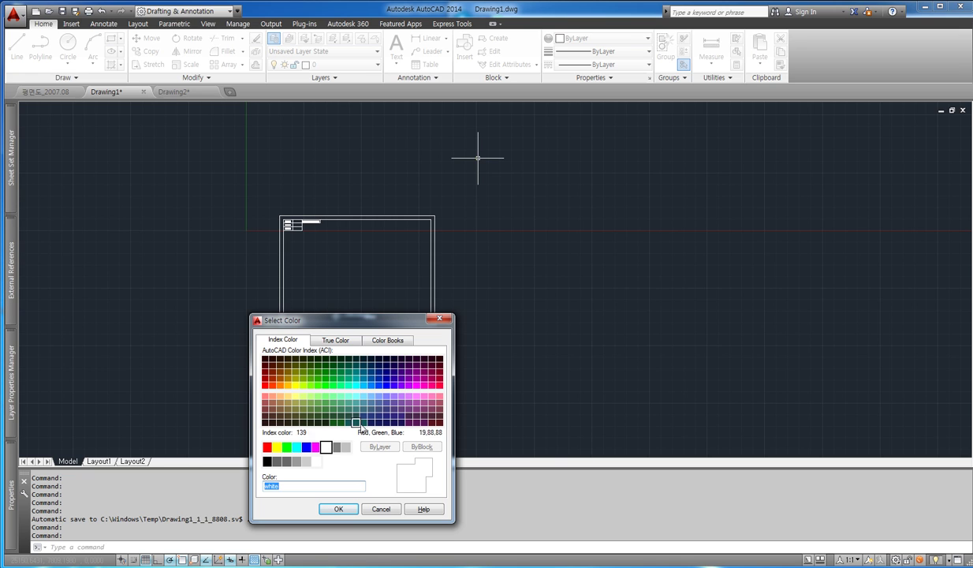
pyautogui.click(294, 385)
pyautogui.click(338, 509)
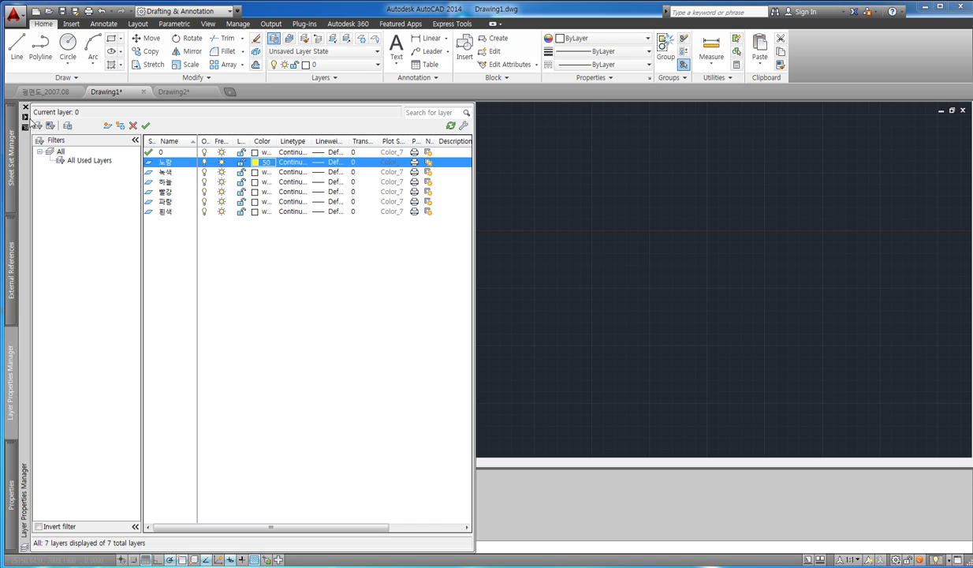
# Step: Dock the Layer Properties Manager and set the 노랑 layer's colour to the standard yellow
pyautogui.click(25, 117)
pyautogui.moveTo(146, 193); pyautogui.dragTo(353, 182)
pyautogui.click(240, 175)
pyautogui.click(240, 172)
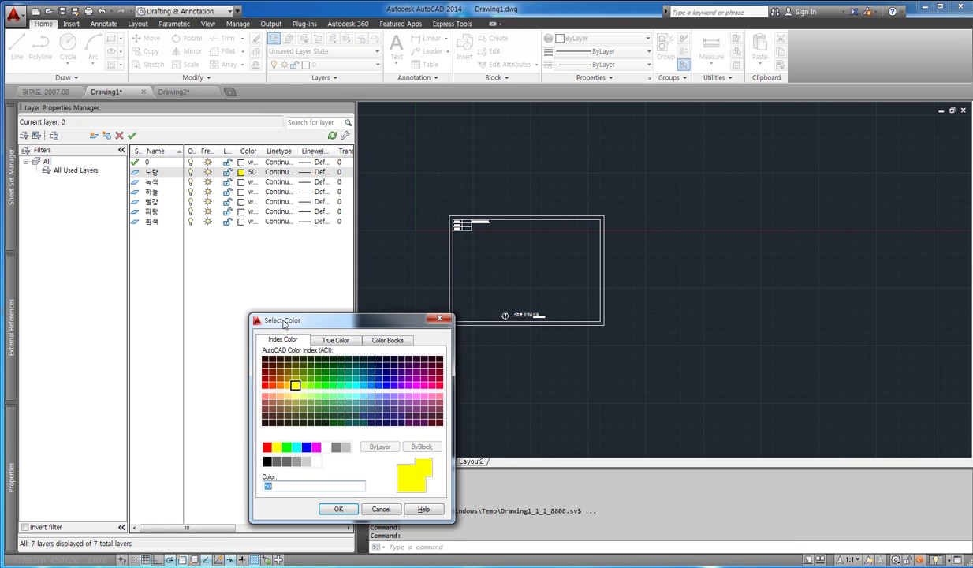
pyautogui.click(276, 446)
pyautogui.click(339, 509)
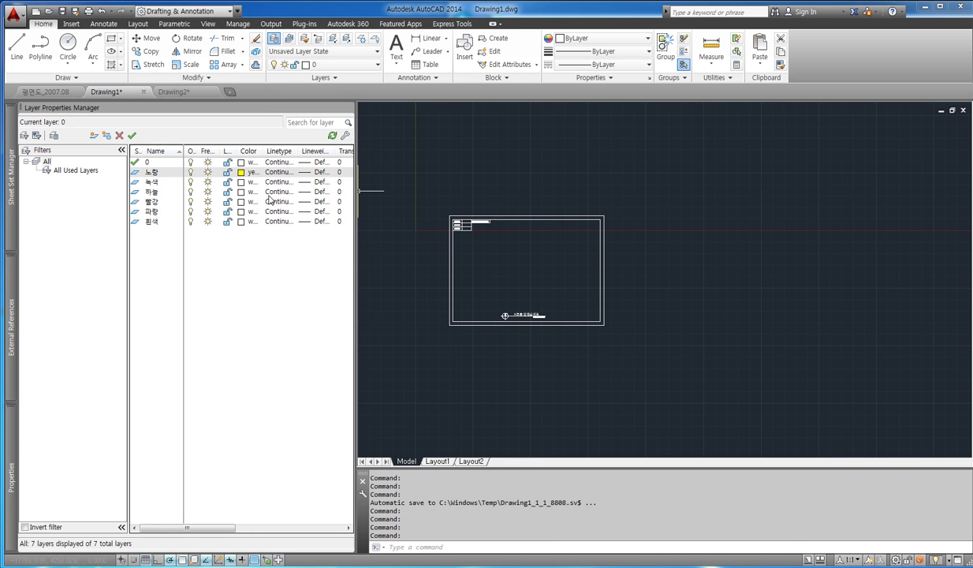
# Step: Set the 녹색 layer's colour to green and the 하늘 layer's colour to cyan
pyautogui.click(240, 182)
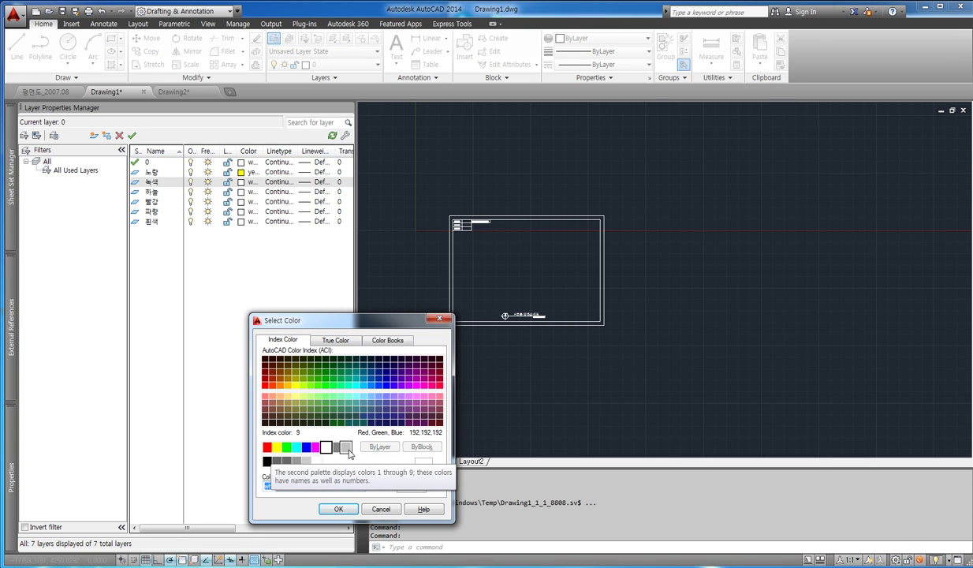
pyautogui.click(287, 447)
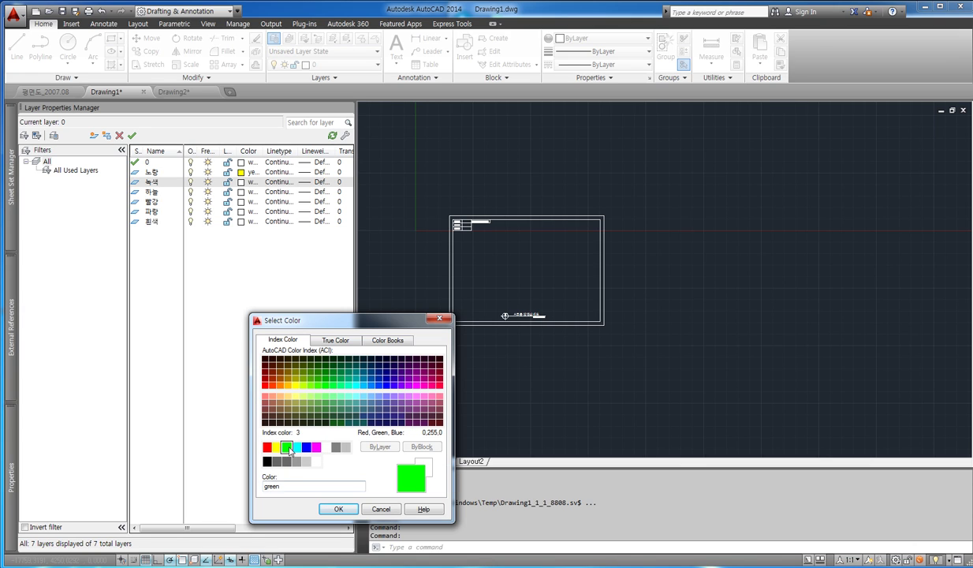
pyautogui.click(338, 508)
pyautogui.click(241, 192)
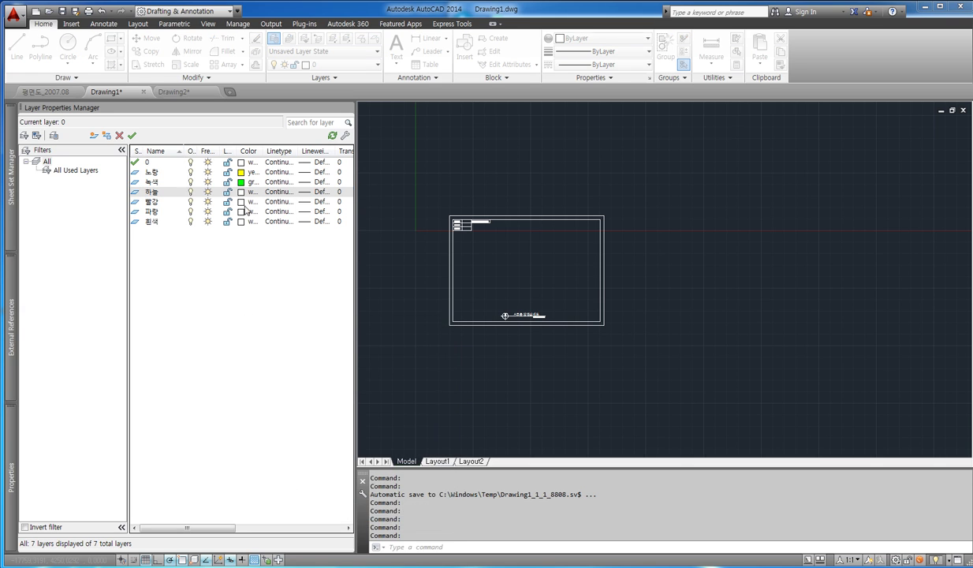
pyautogui.click(297, 447)
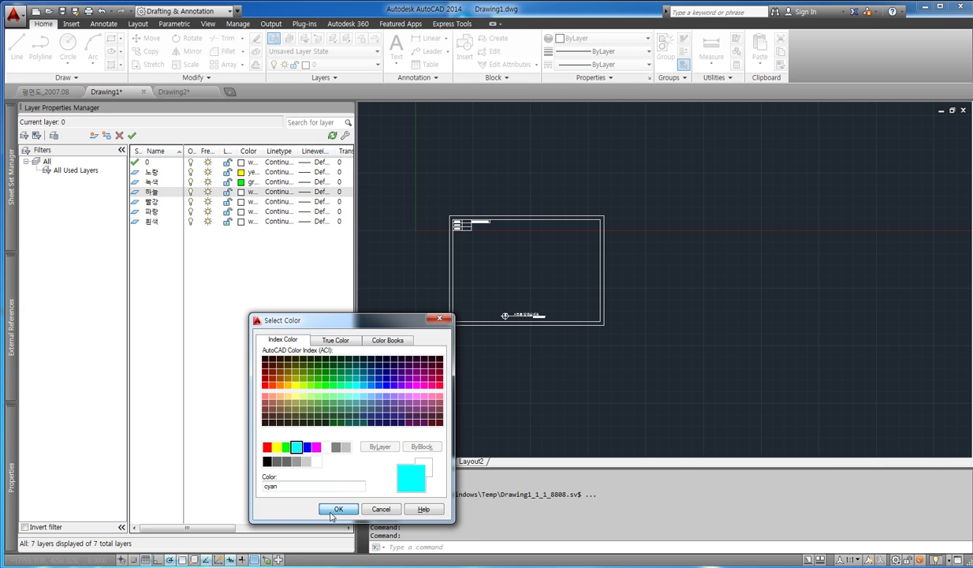
pyautogui.click(338, 508)
# Step: Set the 빨강 layer's colour to red and the 파랑 layer's colour to blue
pyautogui.click(241, 201)
pyautogui.click(267, 447)
pyautogui.click(325, 511)
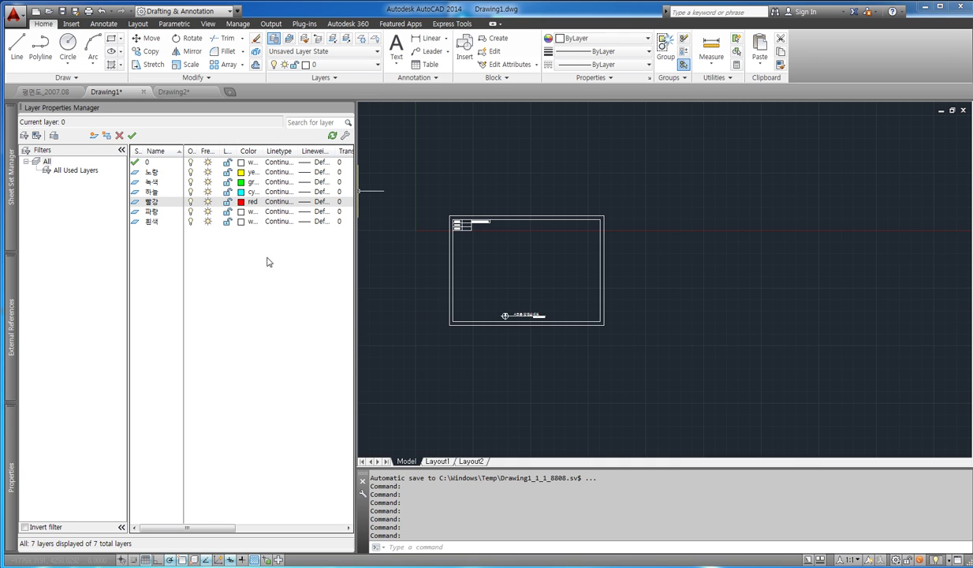
pyautogui.click(241, 211)
pyautogui.click(305, 448)
pyautogui.click(339, 509)
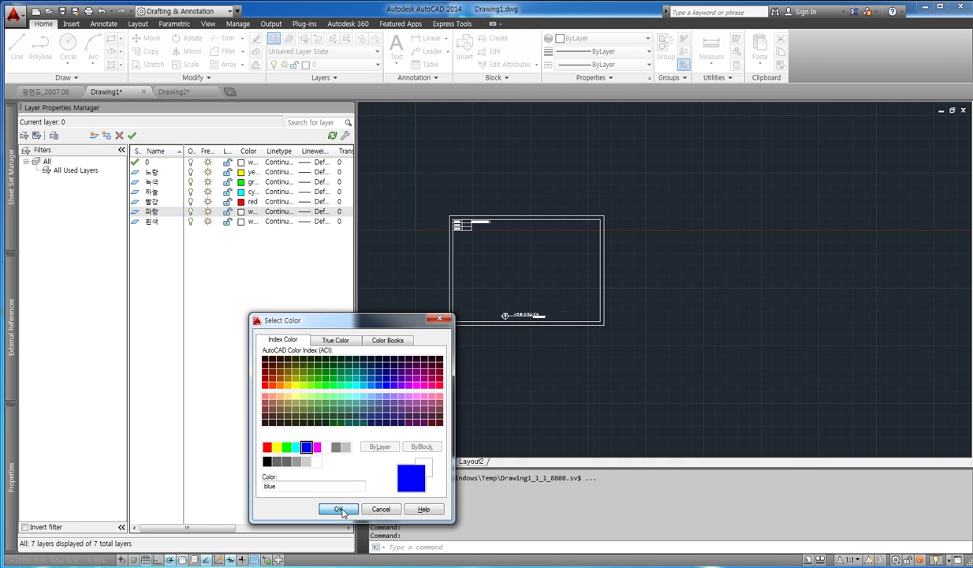
# Step: Accept white as the 흰색 layer's colour and collapse the Layer Properties Manager
pyautogui.click(242, 223)
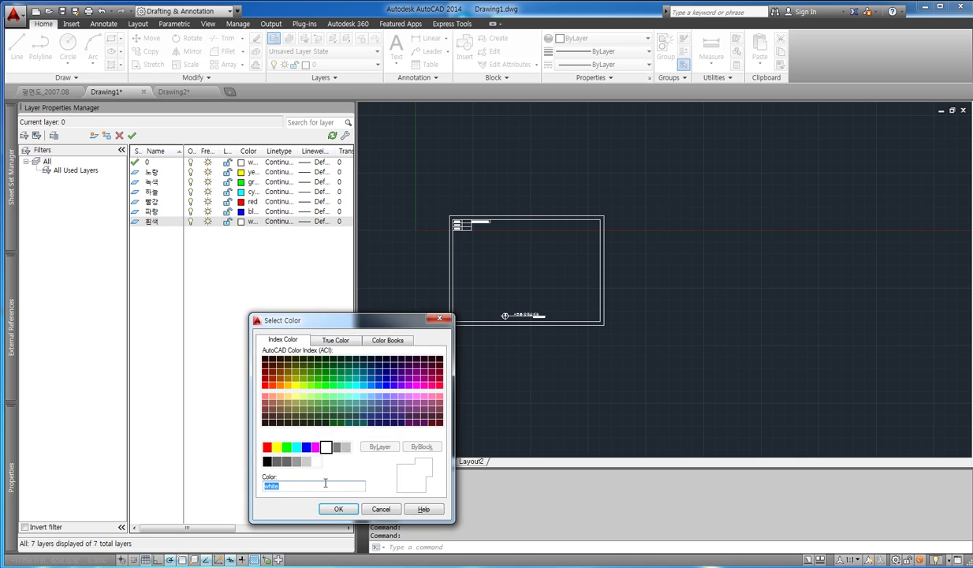
pyautogui.click(338, 508)
pyautogui.press('Escape')
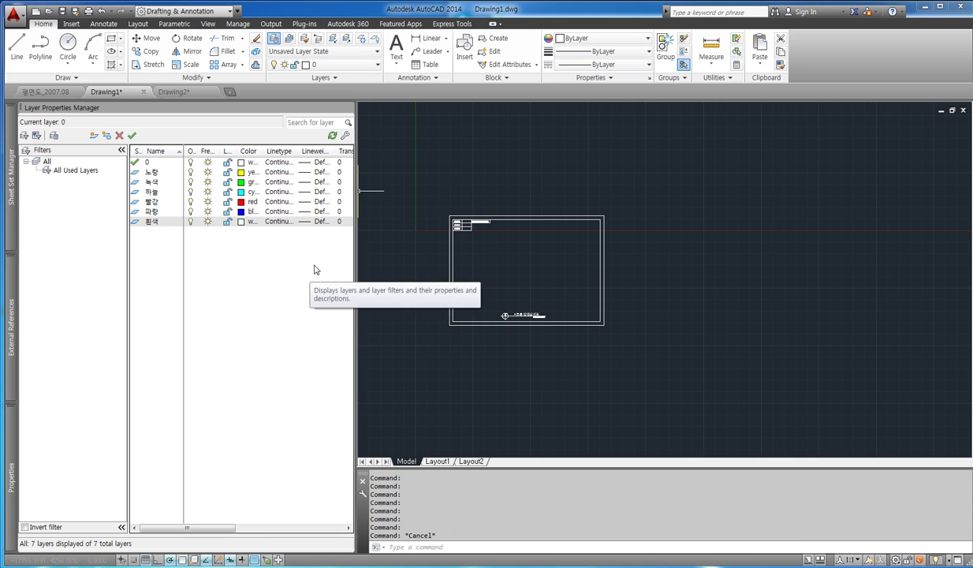
pyautogui.moveTo(704, 254); pyautogui.dragTo(685, 256, button='middle')
pyautogui.click(329, 108)
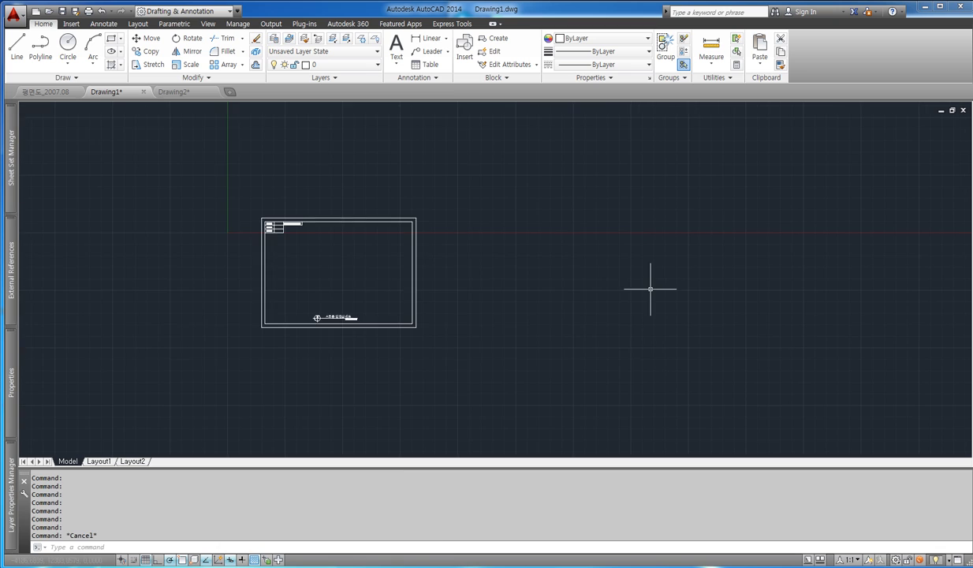
# Step: Draw a short horizontal line in the empty space beside the drawing frame
pyautogui.write('|')
pyautogui.press('Return')
pyautogui.press('Escape')
pyautogui.write('L')
pyautogui.press('Return')
pyautogui.click(384, 231)
pyautogui.press('Escape')
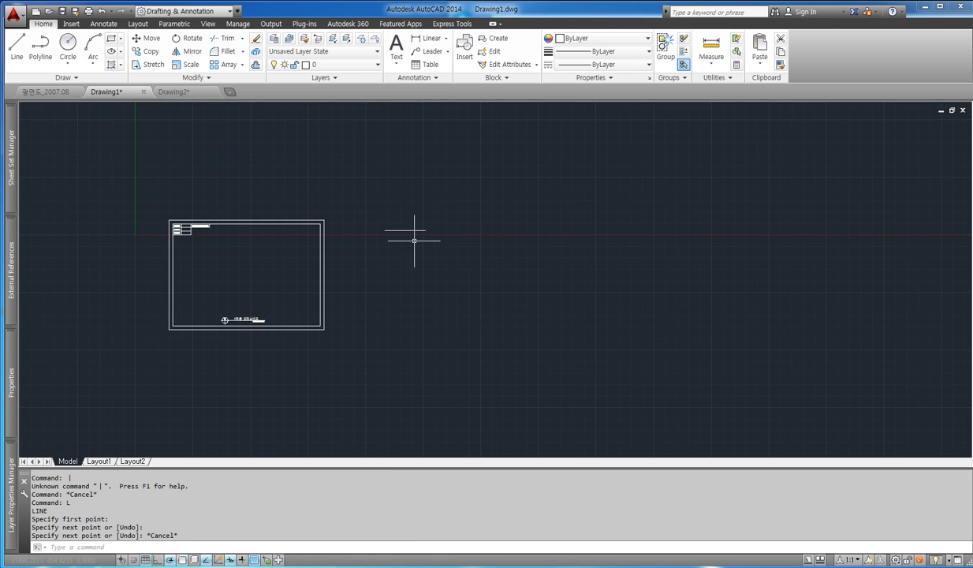
# Step: Copy the horizontal line straight down four times, spacing the copies roughly evenly
pyautogui.scroll(2, 417, 239)
pyautogui.write('co')
pyautogui.press('Return')
pyautogui.click(415, 242)
pyautogui.click(400, 225)
pyautogui.press('Return')
pyautogui.click(463, 226)
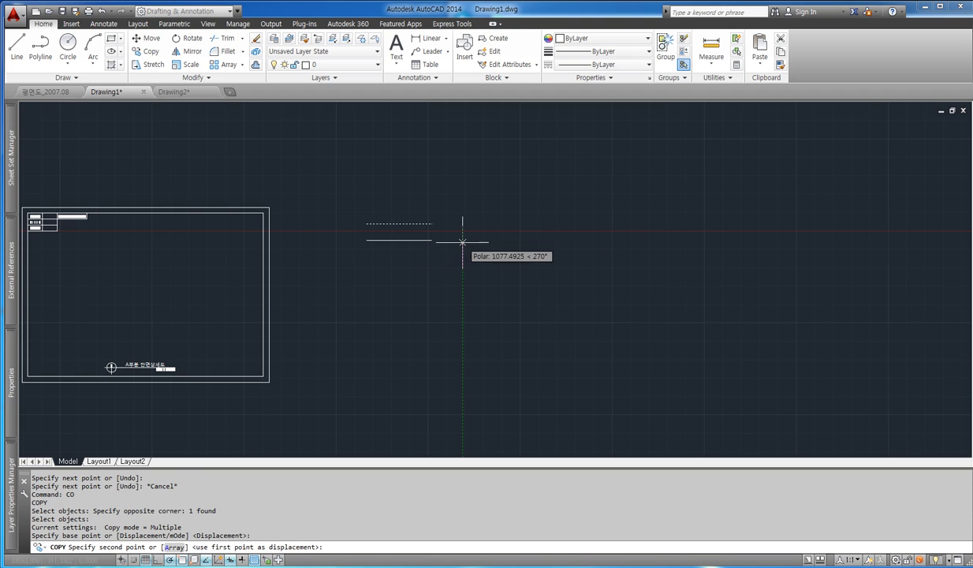
pyautogui.click(463, 242)
pyautogui.click(463, 264)
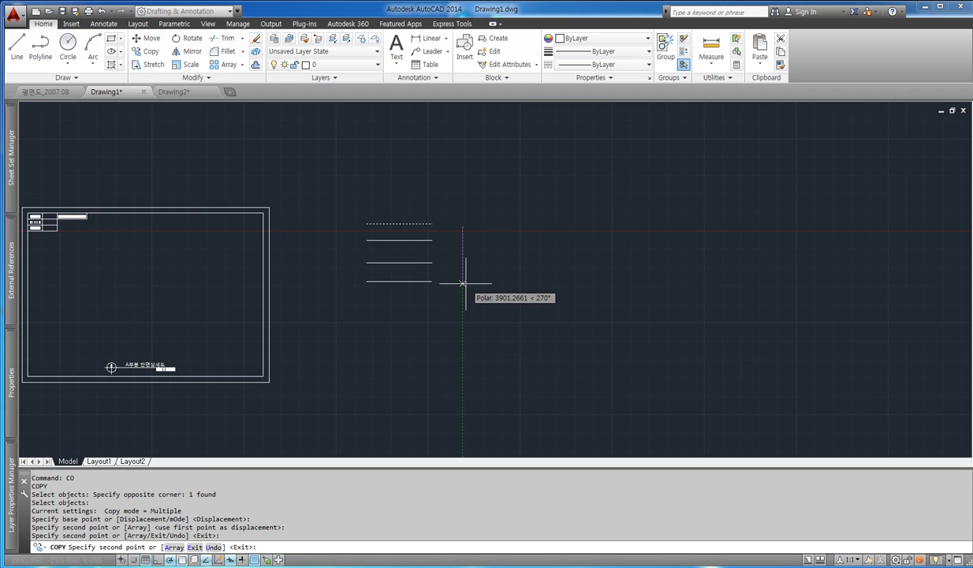
pyautogui.click(463, 282)
pyautogui.click(463, 305)
# Step: Undo the misaligned copy and place a fifth copy straight below the others
pyautogui.click(469, 325)
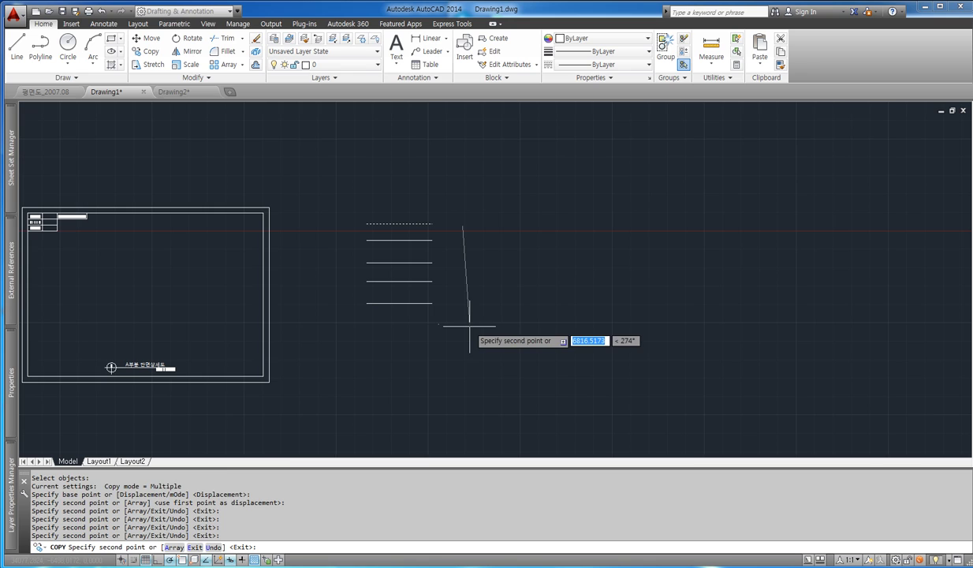
pyautogui.write('u')
pyautogui.press('Return')
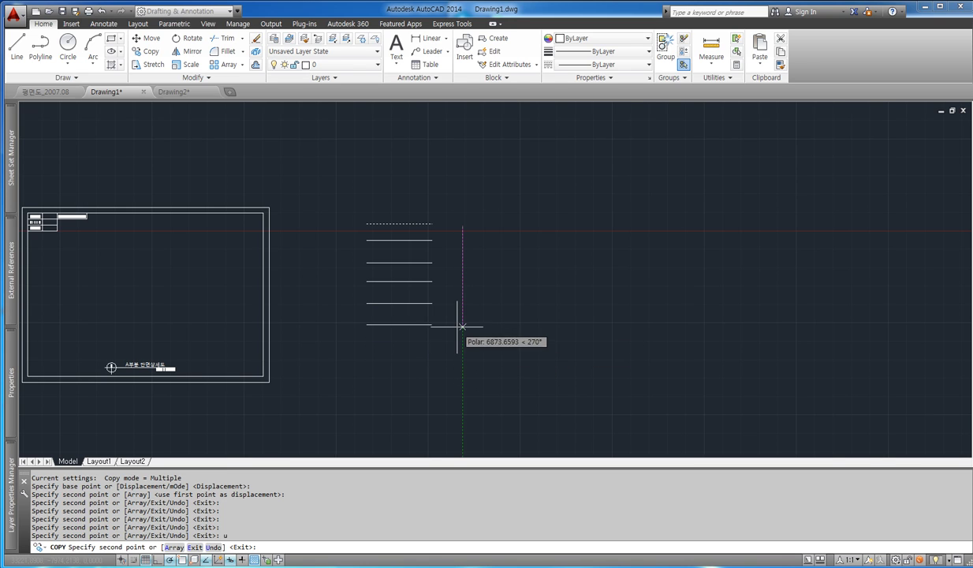
pyautogui.press('Escape')
# Step: Move the topmost line to the 노랑 layer and the second line to the 녹색 layer
pyautogui.click(399, 224)
pyautogui.click(335, 65)
pyautogui.click(336, 90)
pyautogui.press('Escape')
pyautogui.click(399, 240)
pyautogui.click(347, 65)
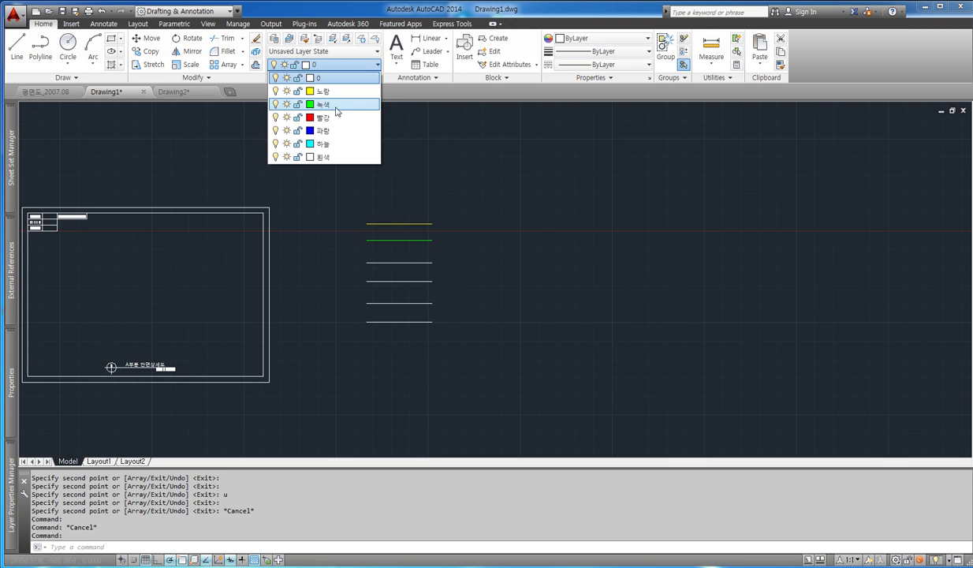
# Step: Move the third line to the 빨강 layer and the fourth line to the 파랑 layer
pyautogui.click(336, 103)
pyautogui.press('Escape')
pyautogui.click(387, 263)
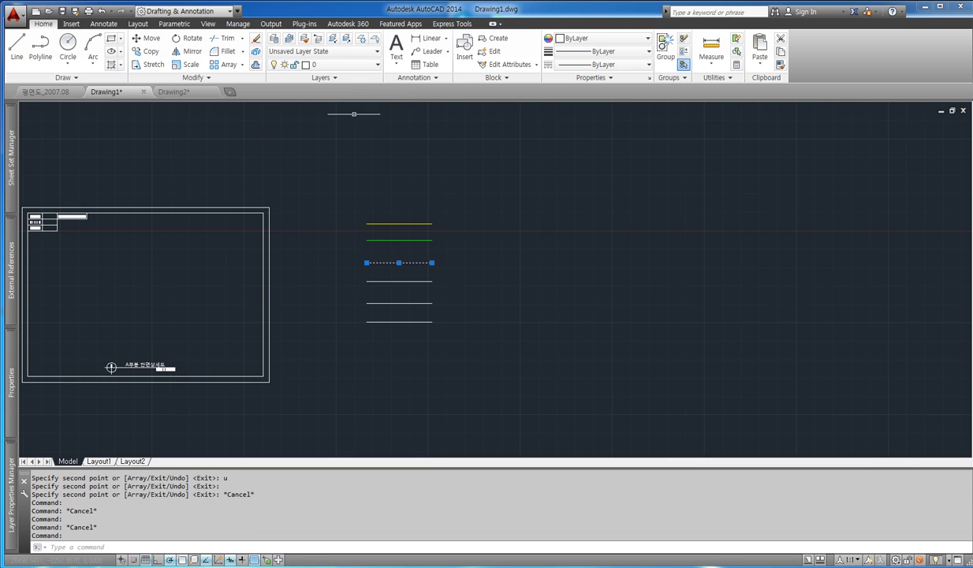
pyautogui.click(347, 64)
pyautogui.click(358, 87)
pyautogui.press('Escape')
pyautogui.click(379, 280)
pyautogui.click(347, 65)
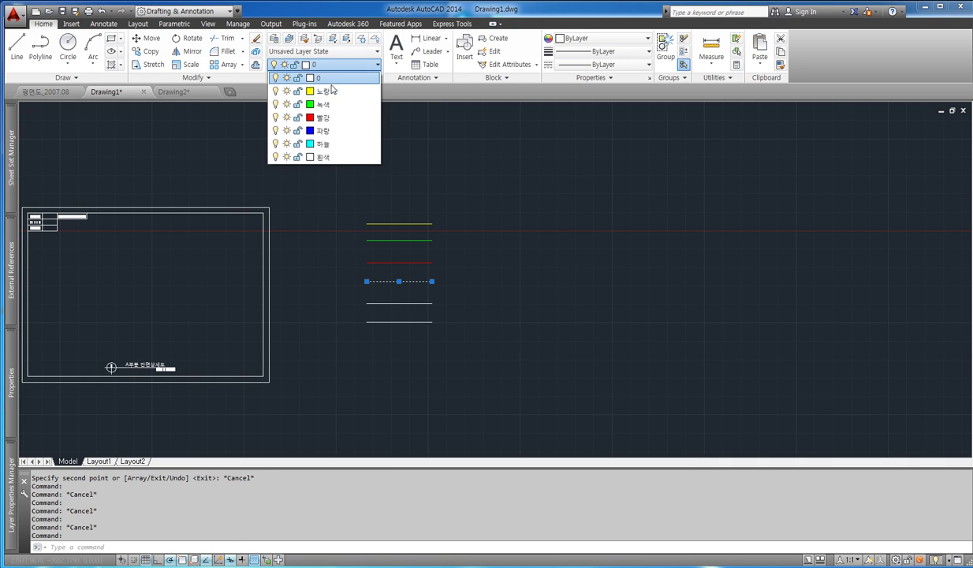
pyautogui.click(336, 129)
pyautogui.press('Escape')
# Step: Move the fifth line to the 하늘 layer and the bottom line to the 흰색 layer
pyautogui.click(385, 302)
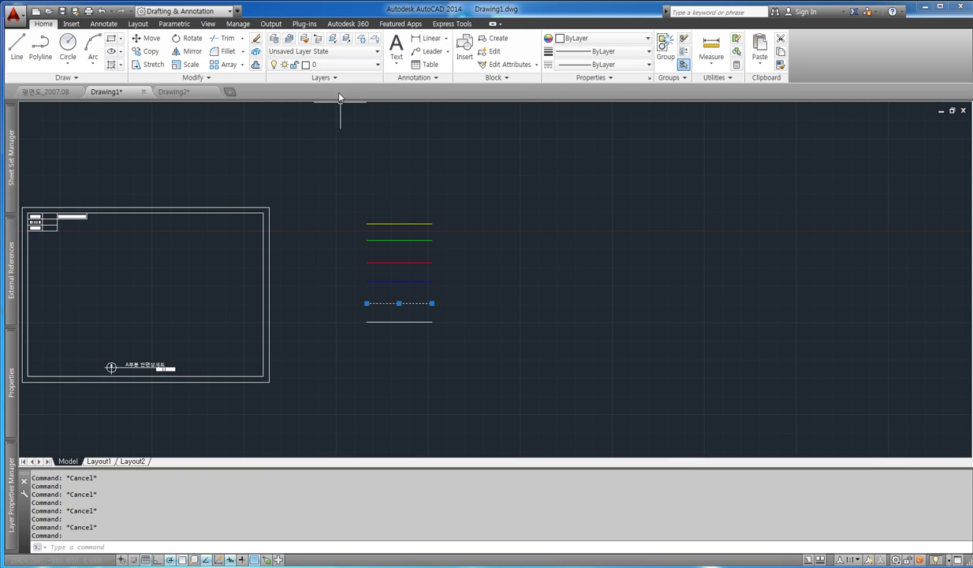
pyautogui.click(339, 64)
pyautogui.click(339, 144)
pyautogui.press('Escape')
pyautogui.click(400, 322)
pyautogui.click(347, 65)
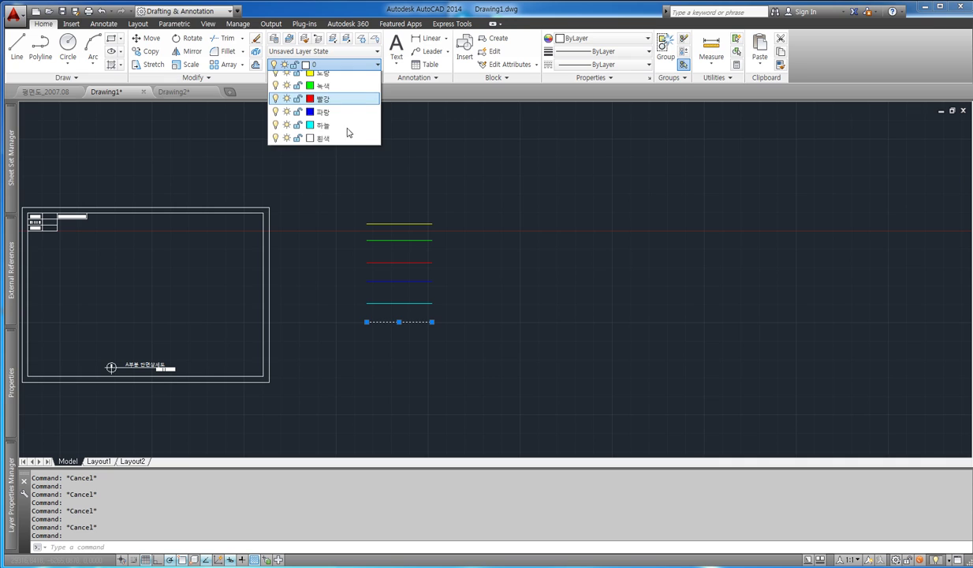
pyautogui.click(348, 144)
pyautogui.click(348, 141)
pyautogui.click(341, 65)
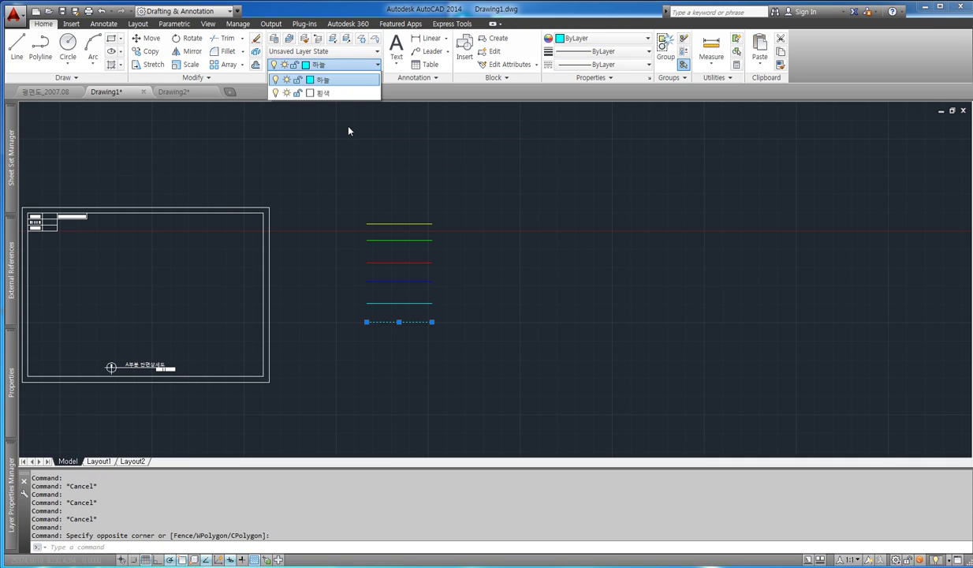
pyautogui.click(323, 93)
pyautogui.press('Escape')
pyautogui.press('Escape')
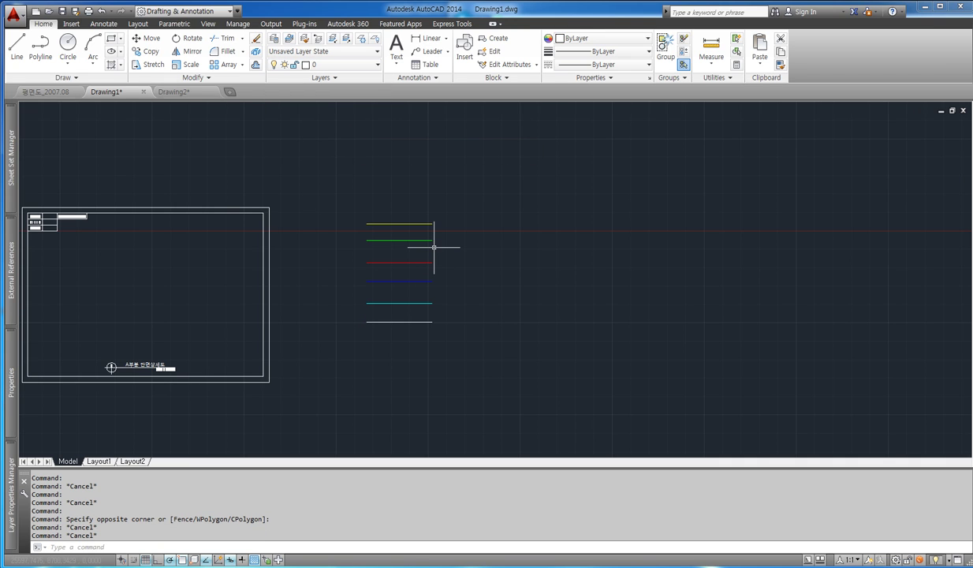
# Step: Copy the title text from the drawing frame to a spot just beyond the yellow line's right end
pyautogui.press('Escape')
pyautogui.write('co')
pyautogui.press('Return')
pyautogui.click(154, 367)
pyautogui.press('Return')
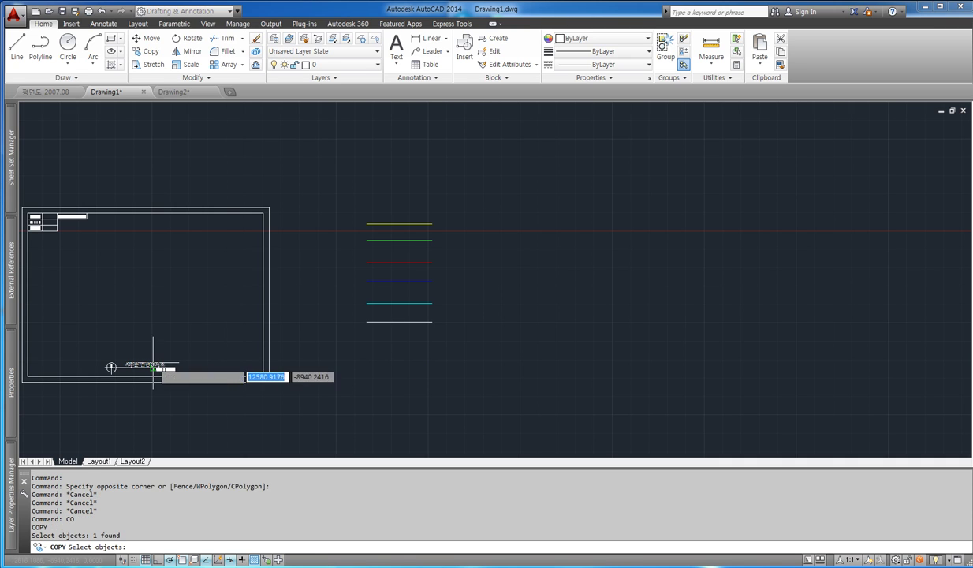
pyautogui.click(160, 368)
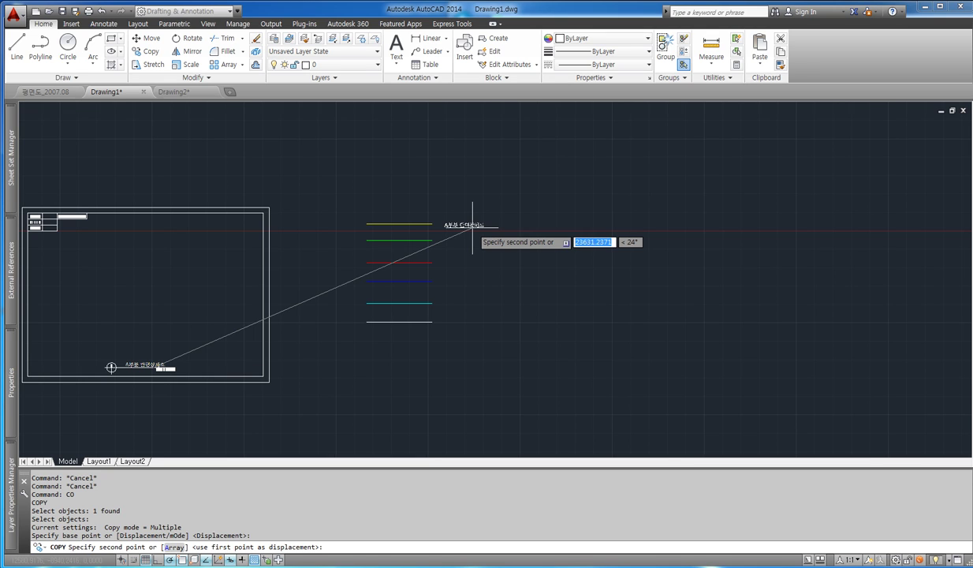
pyautogui.click(472, 226)
pyautogui.press('Escape')
# Step: Change the copied title text beside the yellow line to 0.3
pyautogui.doubleClick(467, 224)
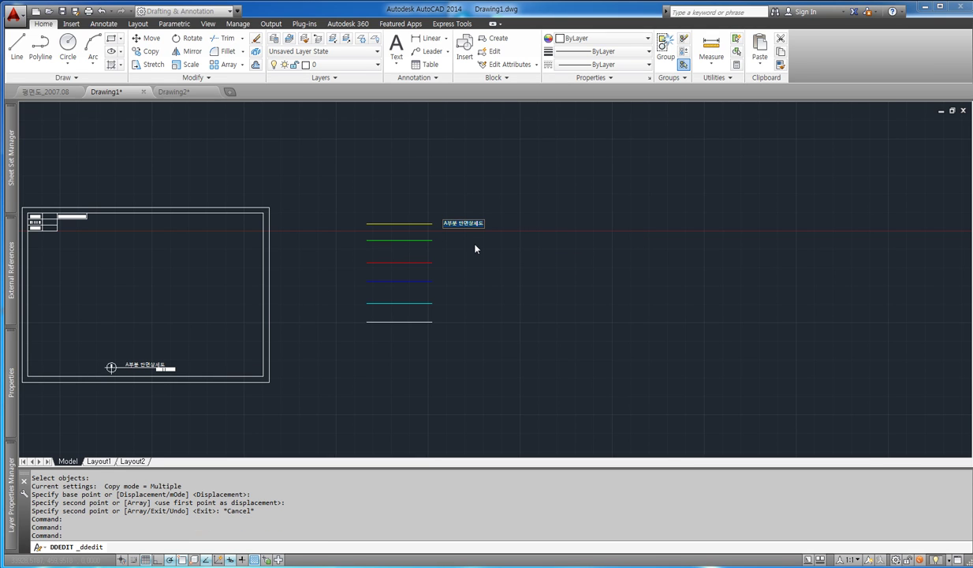
pyautogui.write('0')
pyautogui.press('Return')
pyautogui.press('Escape')
pyautogui.press('Escape')
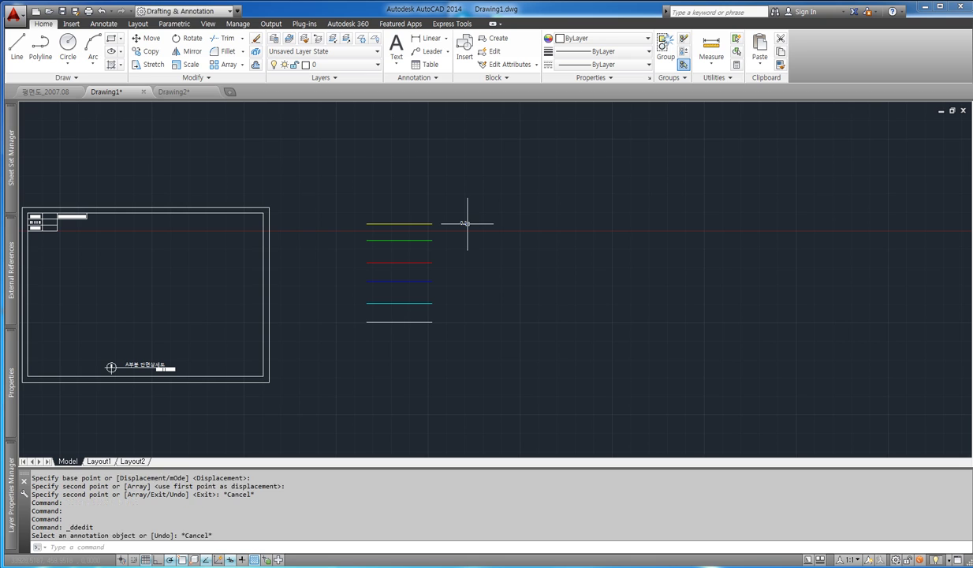
pyautogui.press('Return')
pyautogui.press('Escape')
pyautogui.press('Escape')
# Step: Move the 0.3 label closer to the yellow line's right end
pyautogui.write('m')
pyautogui.press('Return')
pyautogui.click(464, 224)
pyautogui.scroll(4, 469, 244)
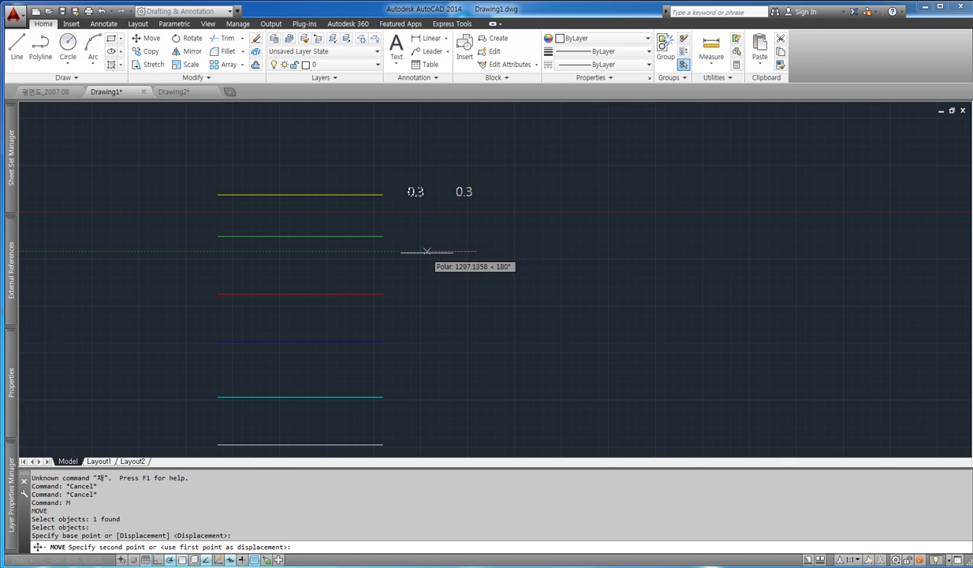
pyautogui.press('Escape')
# Step: Copy the 0.3 label down to the other five lines, using the lines' right endpoints as reference points
pyautogui.write('co')
pyautogui.press('Return')
pyautogui.click(403, 186)
pyautogui.click(425, 201)
pyautogui.click(390, 183)
pyautogui.click(426, 202)
pyautogui.press('Return')
pyautogui.click(383, 195)
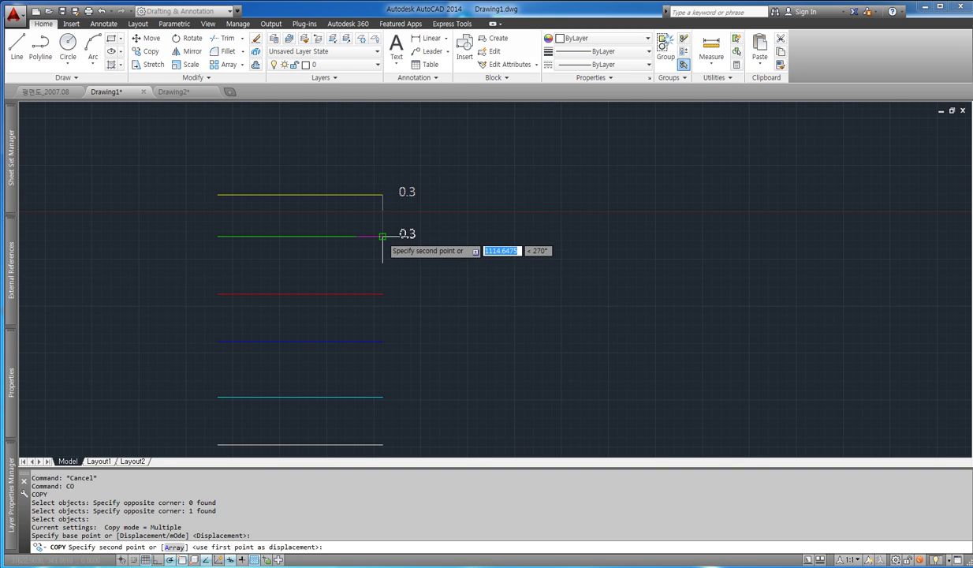
pyautogui.click(382, 236)
pyautogui.moveTo(412, 323); pyautogui.dragTo(392, 259, button='middle')
pyautogui.click(361, 231)
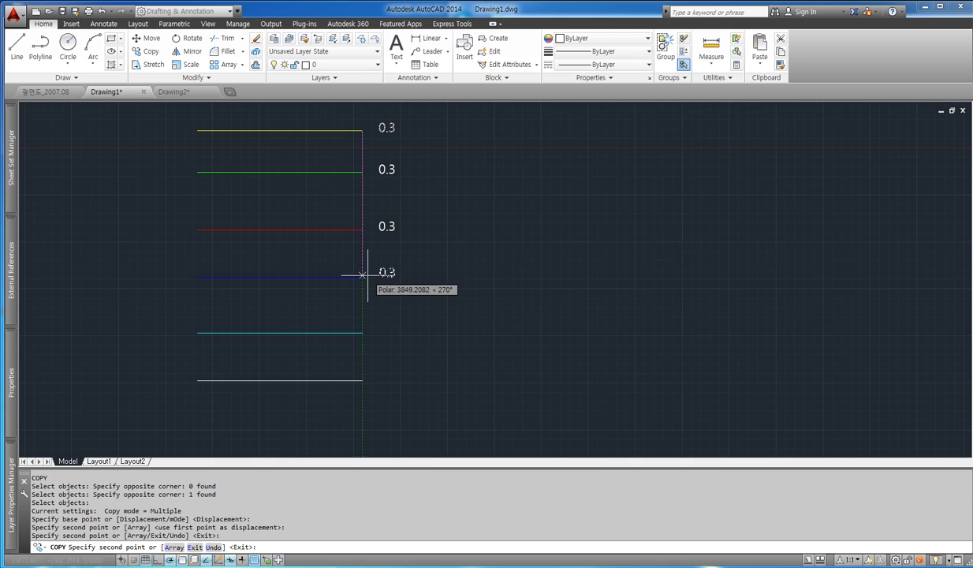
pyautogui.click(362, 276)
pyautogui.click(361, 333)
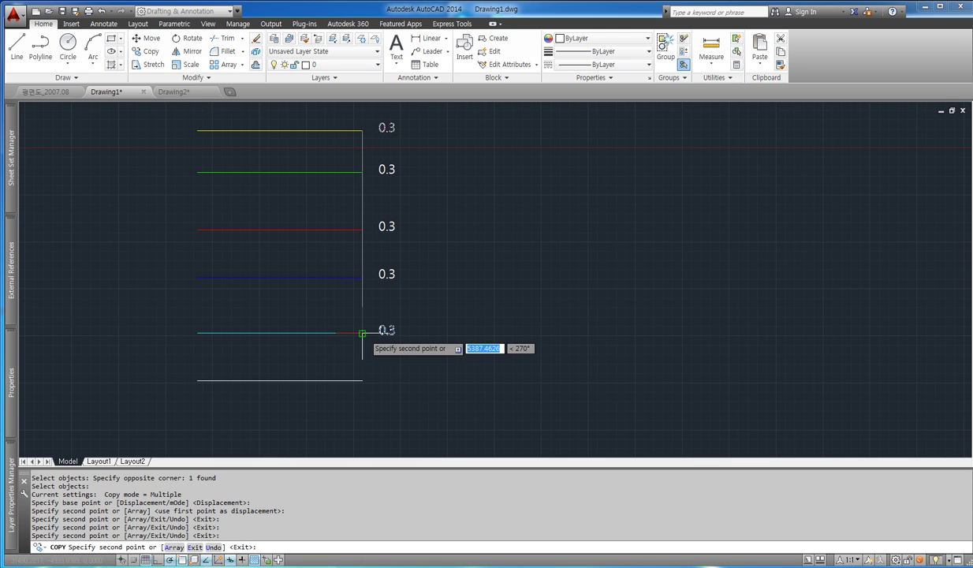
pyautogui.click(362, 380)
pyautogui.press('Escape')
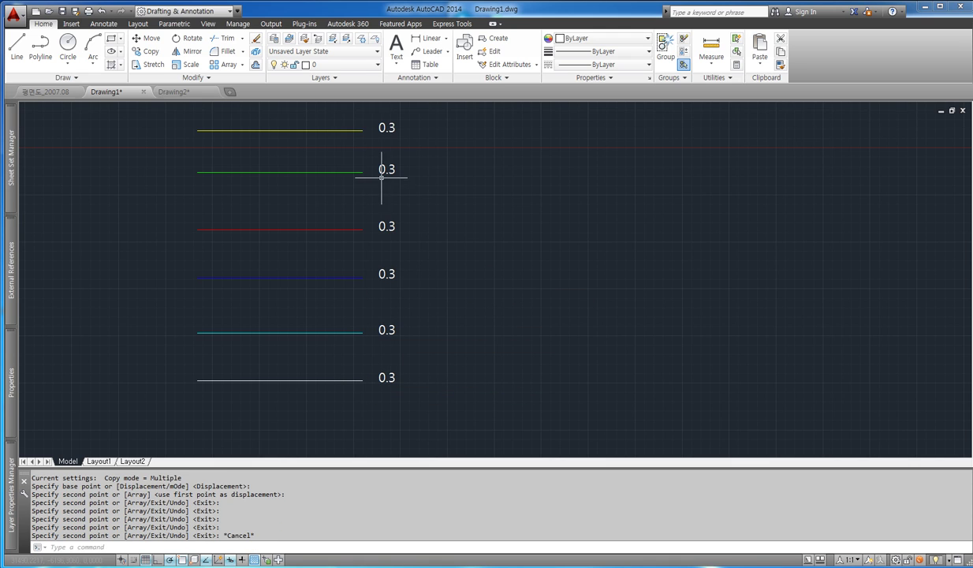
# Step: Change the labels beside the green and red lines to 0.2
pyautogui.doubleClick(384, 172)
pyautogui.write('0.2')
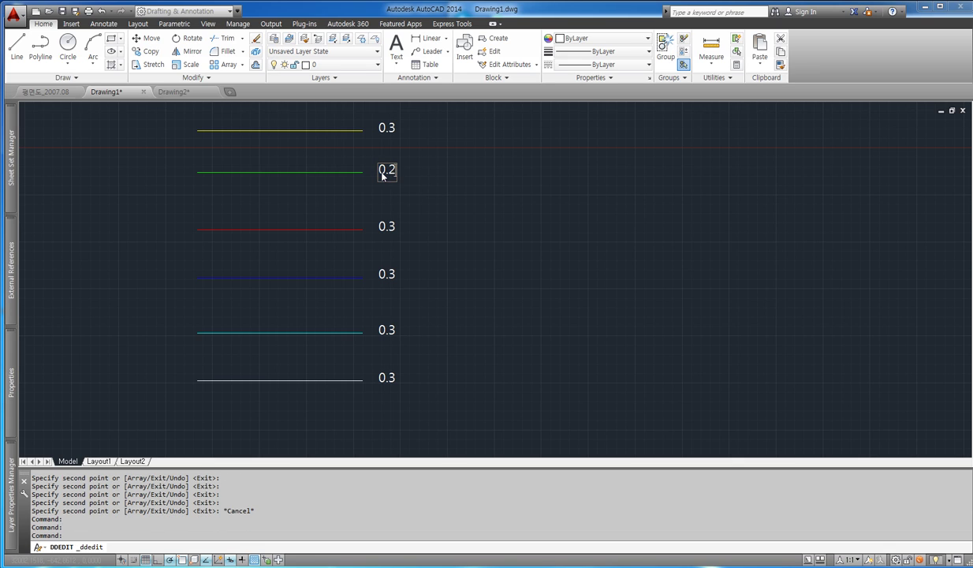
pyautogui.press('Return')
pyautogui.click(389, 228)
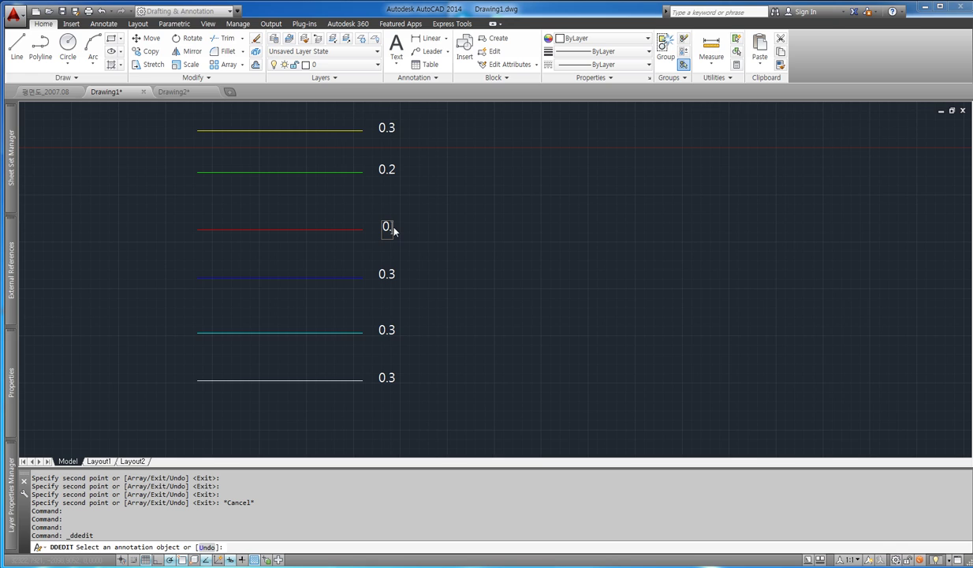
pyautogui.press('Return')
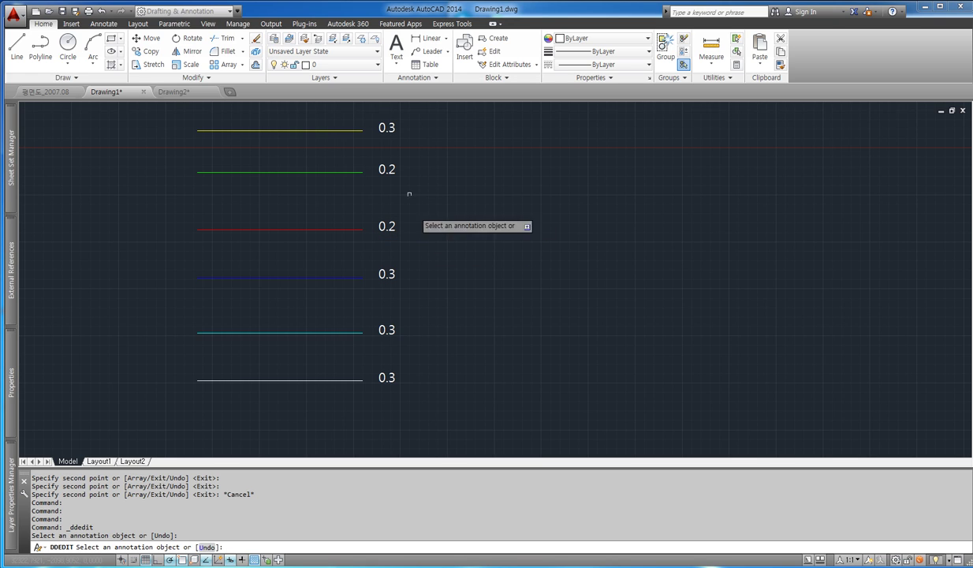
# Step: Change the yellow line's label to 0.4 and the blue line's label to 0.1, leaving the cyan line's label at 0.3
pyautogui.click(376, 134)
pyautogui.click(380, 130)
pyautogui.write('0.4')
pyautogui.press('Return')
pyautogui.click(392, 276)
pyautogui.write('0.1')
pyautogui.press('Return')
pyautogui.click(384, 334)
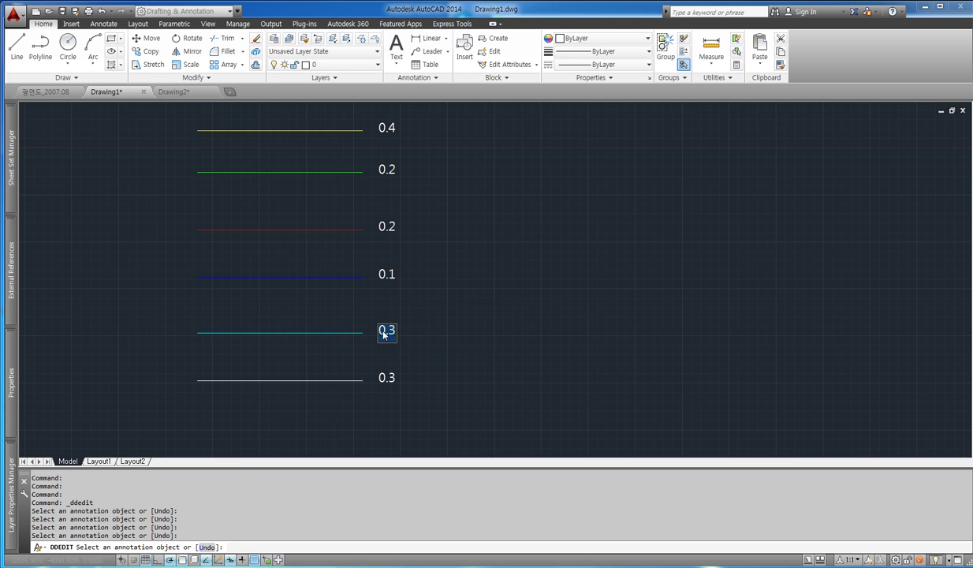
pyautogui.press('Right')
pyautogui.press('Return')
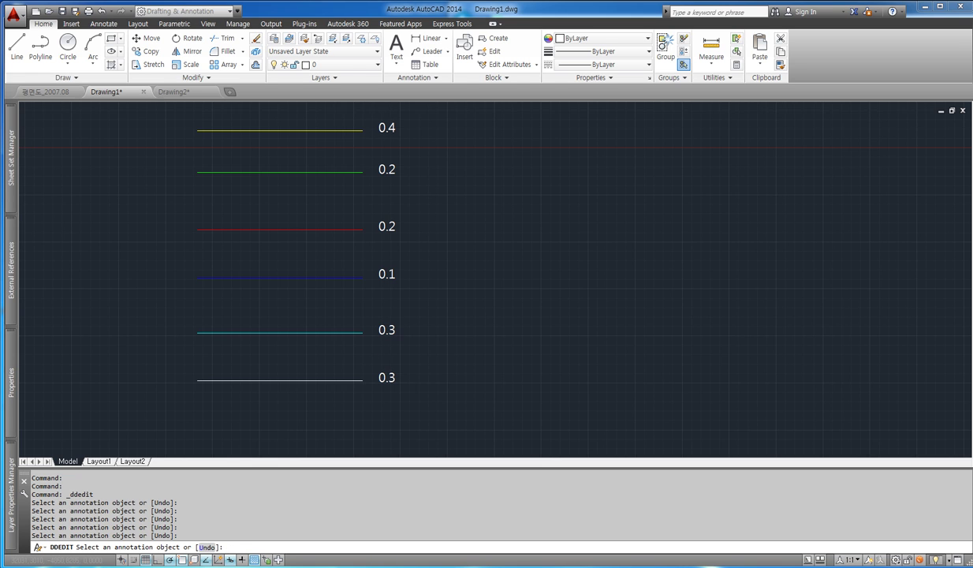
pyautogui.scroll(-4, 544, 261)
pyautogui.press('Escape')
pyautogui.press('Escape')
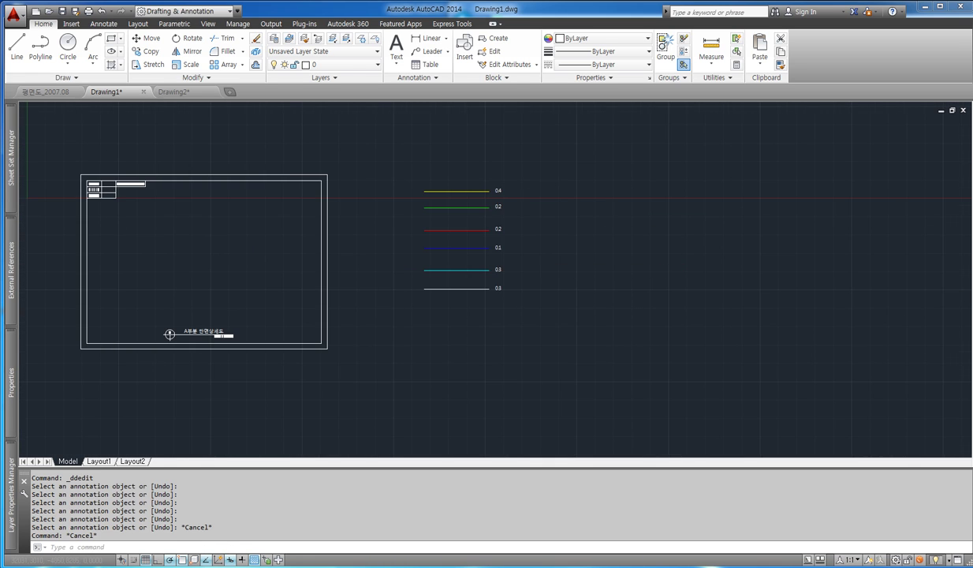
# Step: Move the green and red lines with their labels straight down below the white line
pyautogui.scroll(2, 509, 228)
pyautogui.write('m')
pyautogui.press('Return')
pyautogui.click(502, 218)
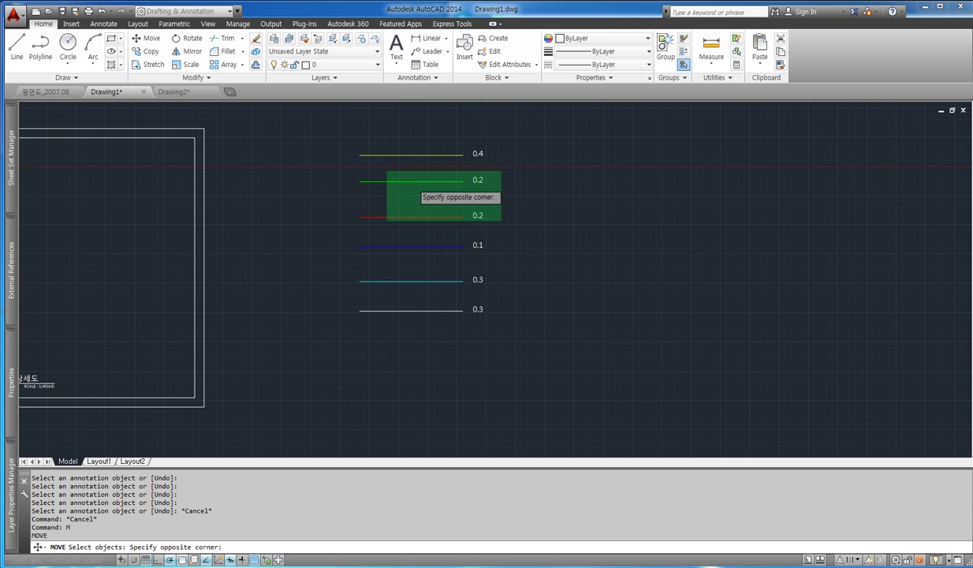
pyautogui.click(357, 169)
pyautogui.press('Return')
pyautogui.click(411, 181)
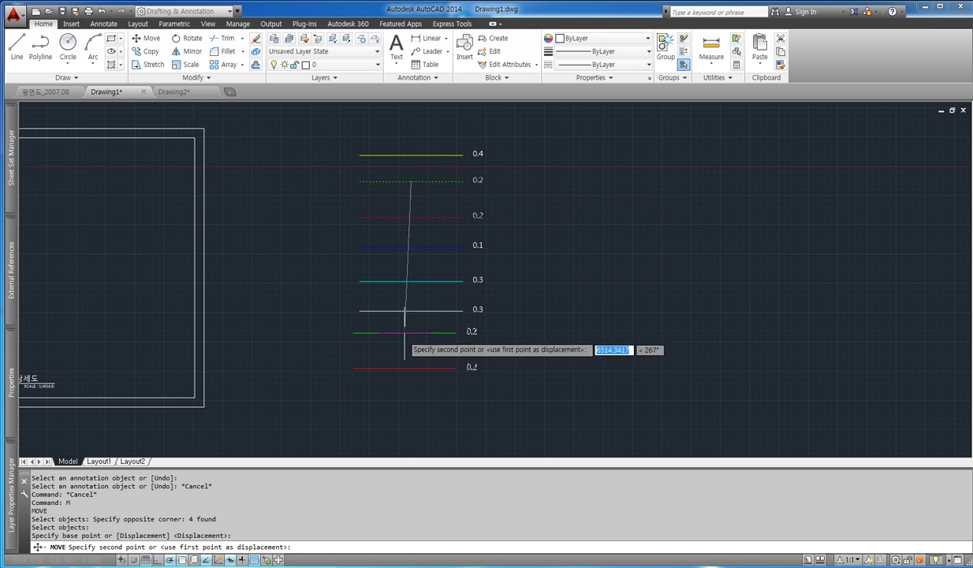
pyautogui.click(410, 335)
# Step: Move the blue line and its 0.1 label straight down below the red line
pyautogui.press('Return')
pyautogui.click(489, 260)
pyautogui.click(374, 226)
pyautogui.press('Return')
pyautogui.click(410, 246)
pyautogui.click(410, 401)
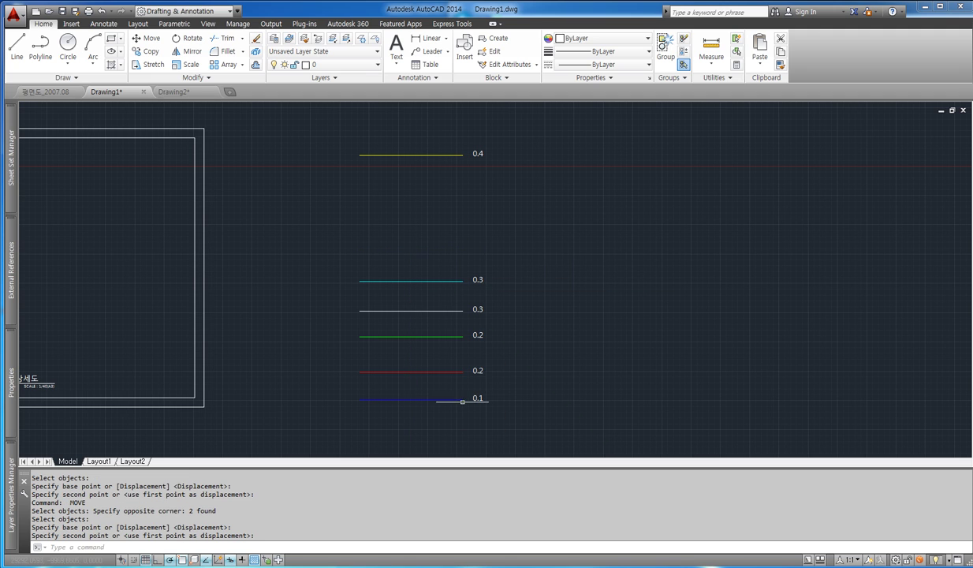
# Step: Move the five lines below the yellow one, with their labels, straight up to close the gap
pyautogui.write('m')
pyautogui.press('Return')
pyautogui.click(505, 405)
pyautogui.click(367, 238)
pyautogui.press('Return')
pyautogui.click(620, 280)
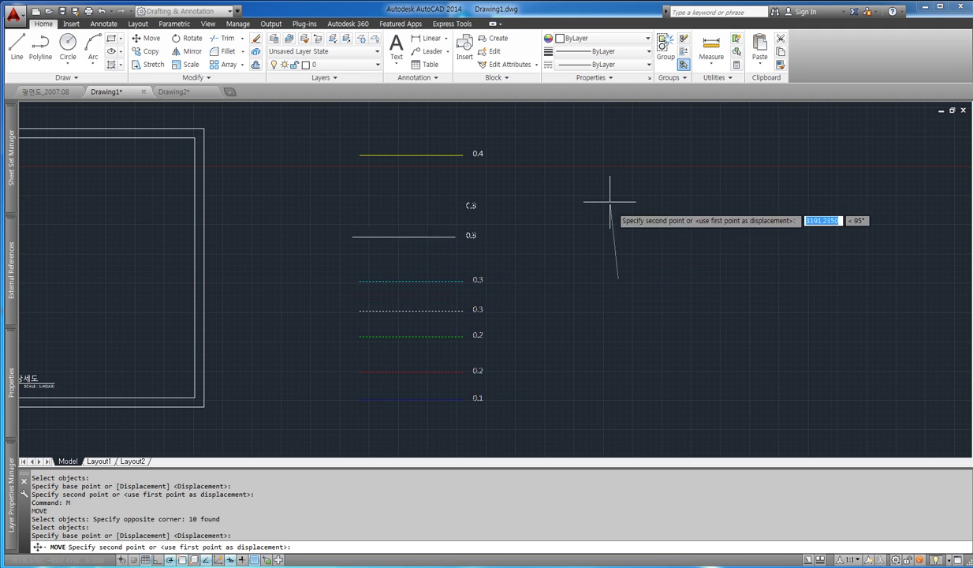
pyautogui.click(613, 175)
pyautogui.scroll(2, 458, 149)
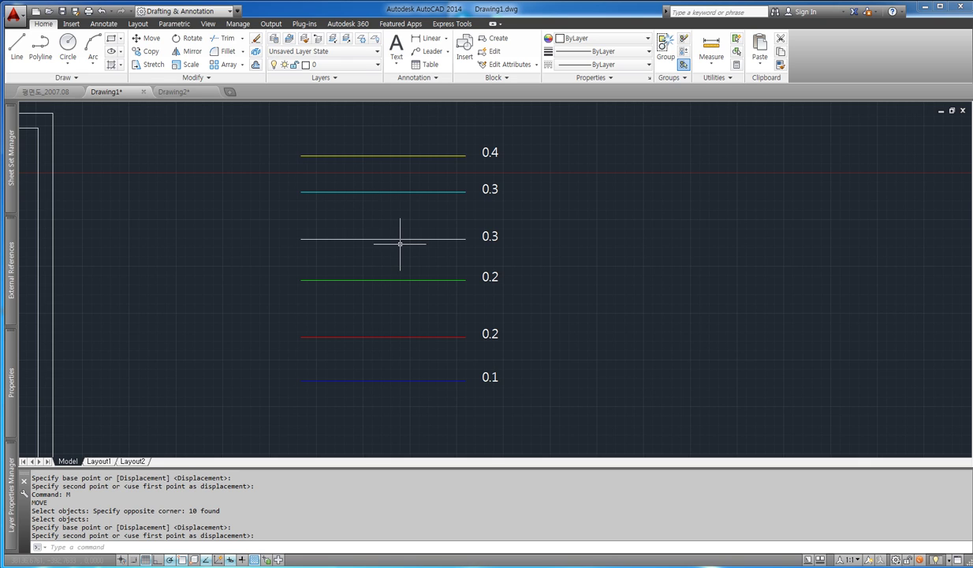
pyautogui.moveTo(399, 243); pyautogui.dragTo(405, 230, button='middle')
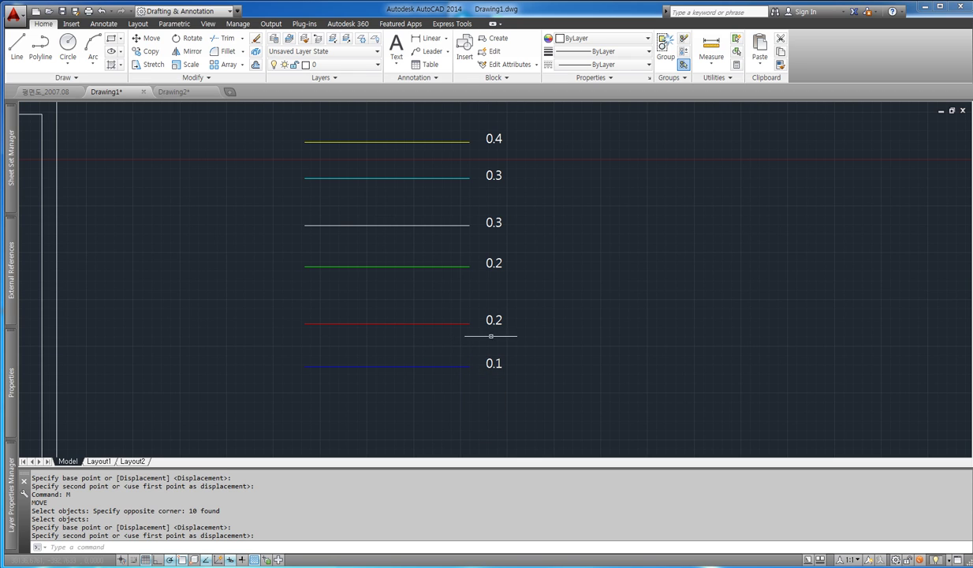
pyautogui.moveTo(507, 224); pyautogui.dragTo(476, 225, button='middle')
pyautogui.press('Escape')
pyautogui.doubleClick(462, 141)
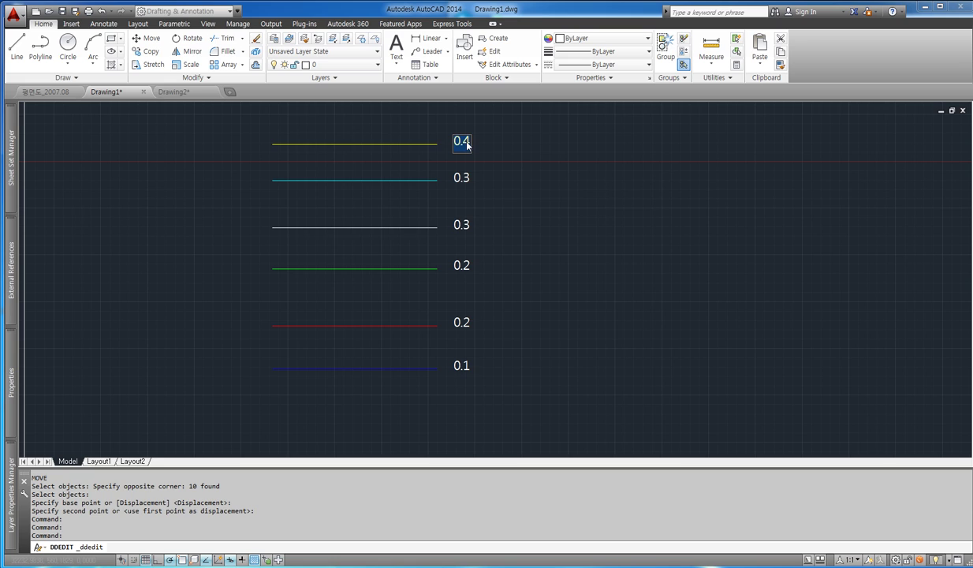
pyautogui.press('End')
pyautogui.write('주ㅇ요한')
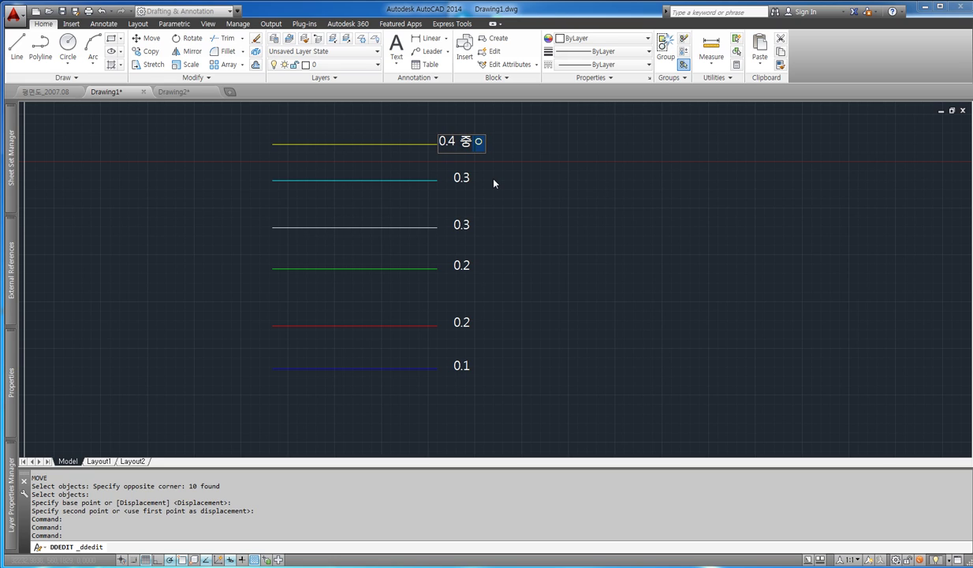
pyautogui.press('Escape')
pyautogui.press('Escape')
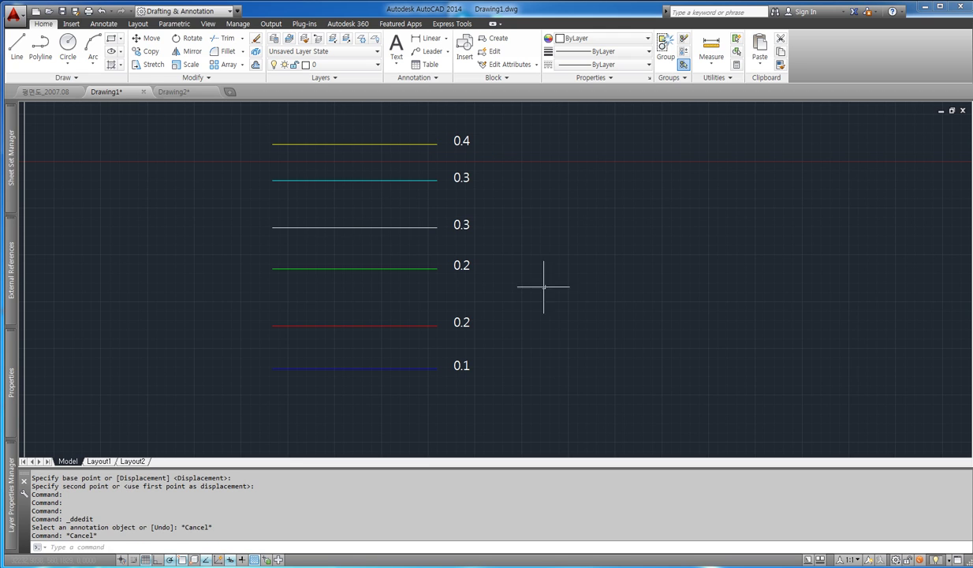
# Step: Set the justification of all six number labels to Middle left
pyautogui.click(560, 403)
pyautogui.click(462, 131)
pyautogui.click(462, 132)
pyautogui.click(449, 150)
pyautogui.moveTo(7, 415)
pyautogui.click(198, 302)
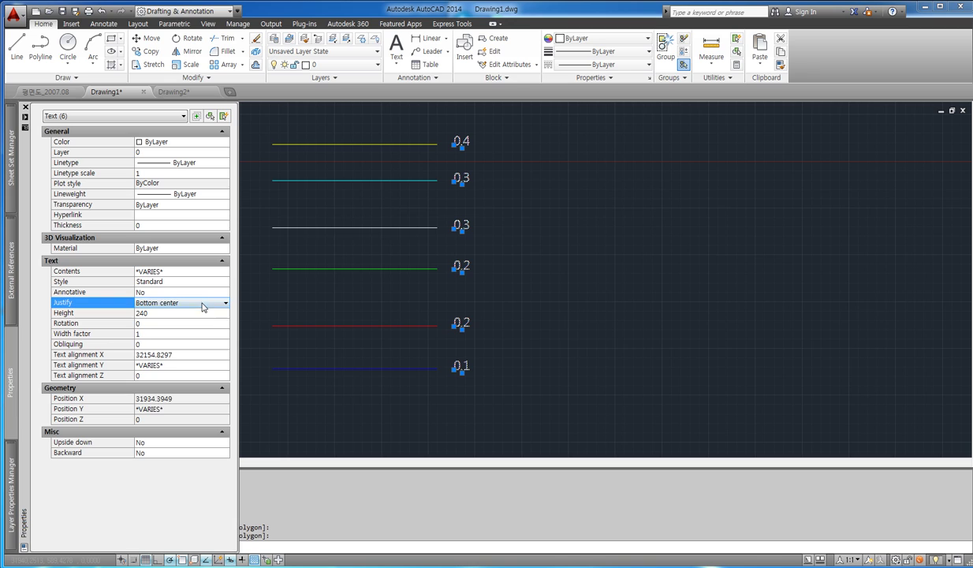
pyautogui.click(198, 302)
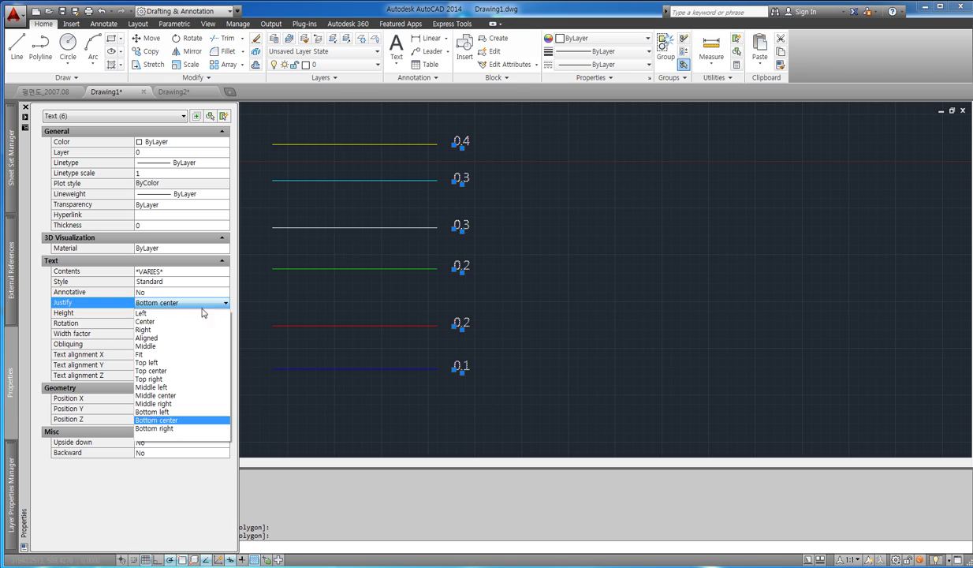
pyautogui.click(197, 388)
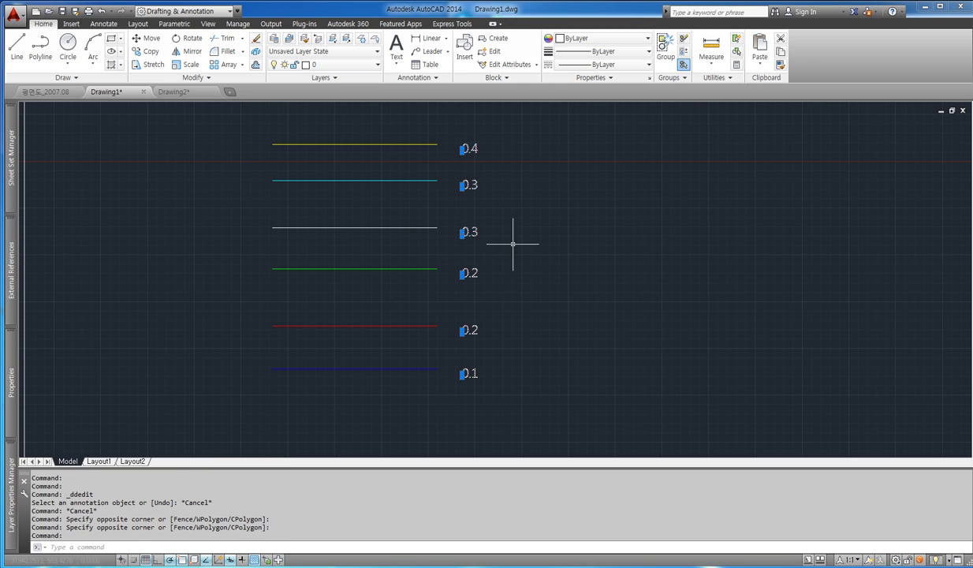
# Step: Move the six number labels slightly up to align them with their lines
pyautogui.write('-')
pyautogui.press('Return')
pyautogui.click(518, 275)
pyautogui.click(515, 261)
pyautogui.write('M')
pyautogui.press('Return')
pyautogui.click(514, 266)
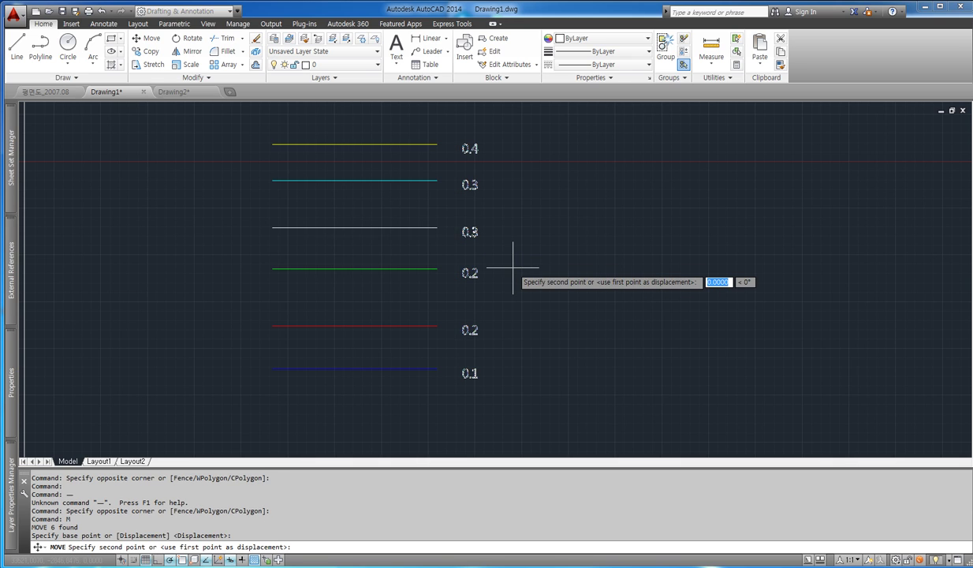
pyautogui.click(513, 264)
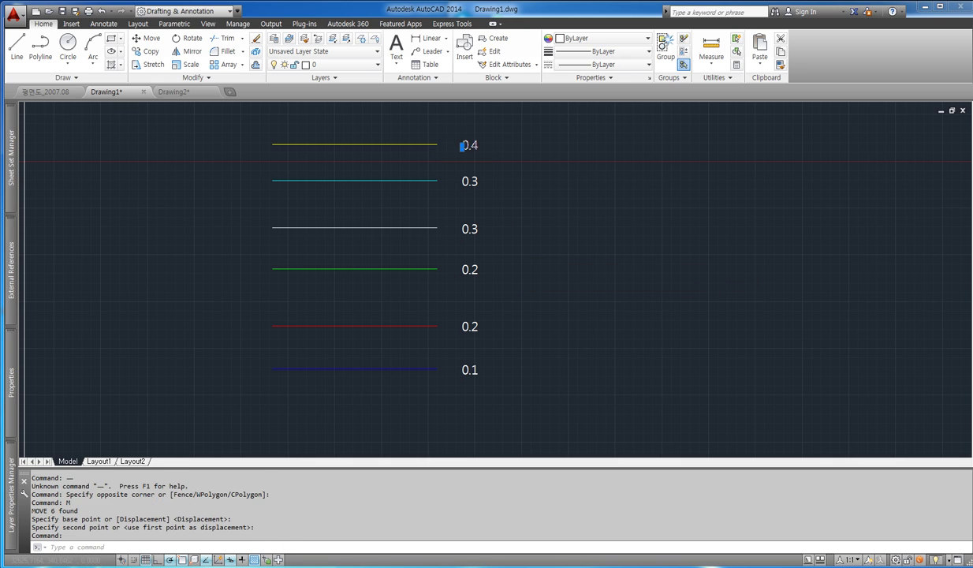
# Step: Extend the yellow line's 0.4 label with the description "가장 중요한 선"
pyautogui.doubleClick(475, 149)
pyautogui.click(476, 149)
pyautogui.write('중요한 서')
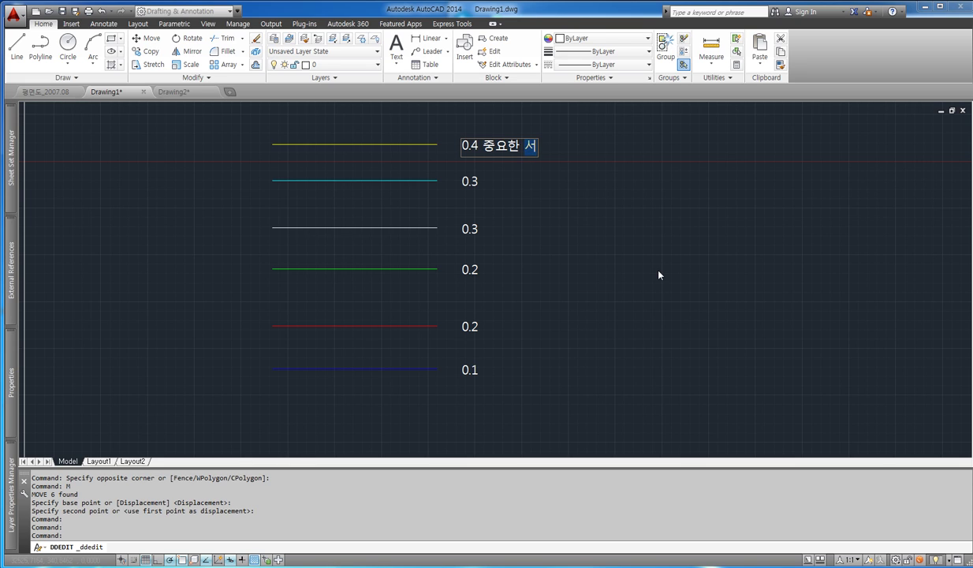
pyautogui.press('Left')
pyautogui.press('Left')
pyautogui.write('가장')
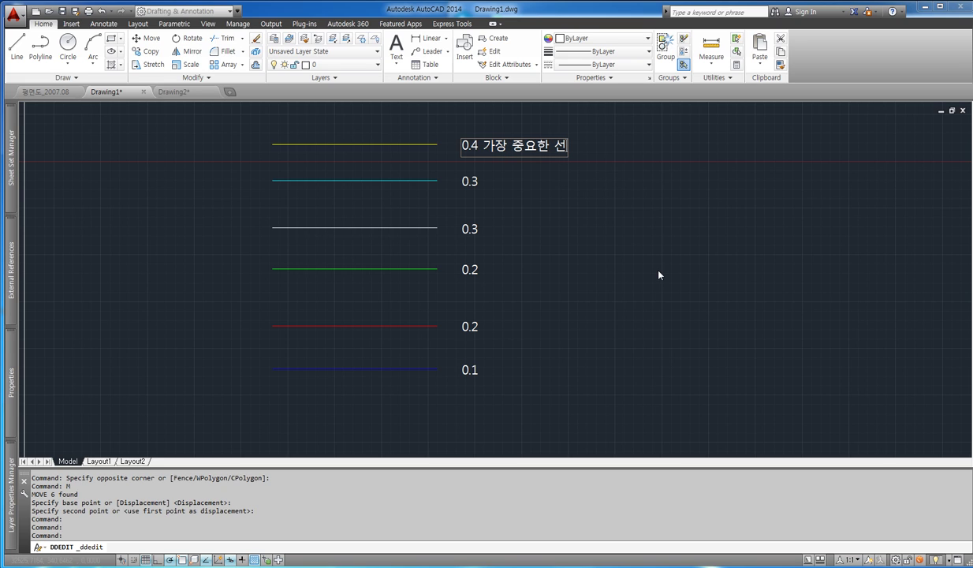
# Step: Add "(단면, 콘크리트, 외곽)" to the end of the yellow line's label and finish editing it
pyautogui.press('End')
pyautogui.write('단')
pyautogui.press('BackSpace')
pyautogui.press('BackSpace')
pyautogui.press('BackSpace')
pyautogui.press('BackSpace')
pyautogui.write('(단면,')
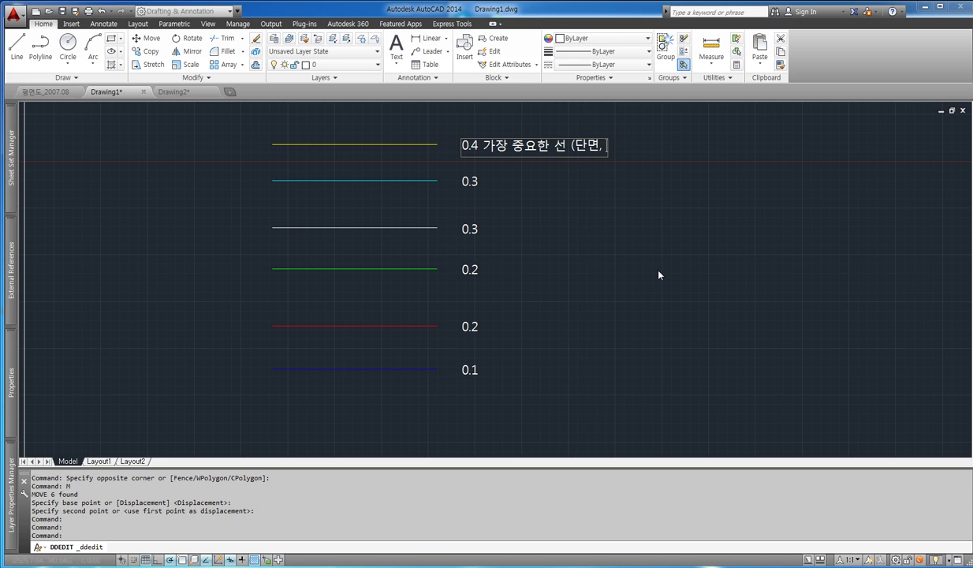
pyautogui.write(' 콘크리트, ㅇ')
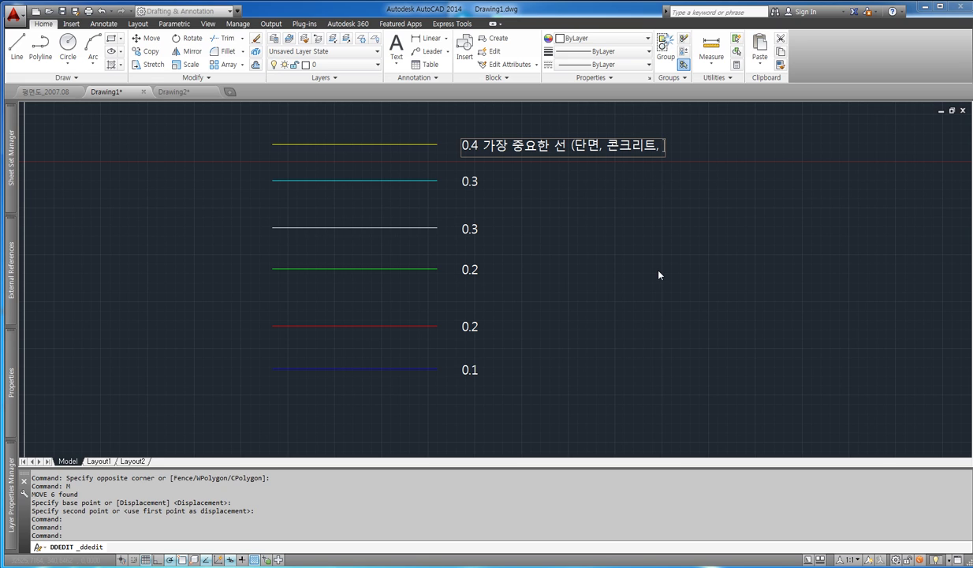
pyautogui.write('외곽')
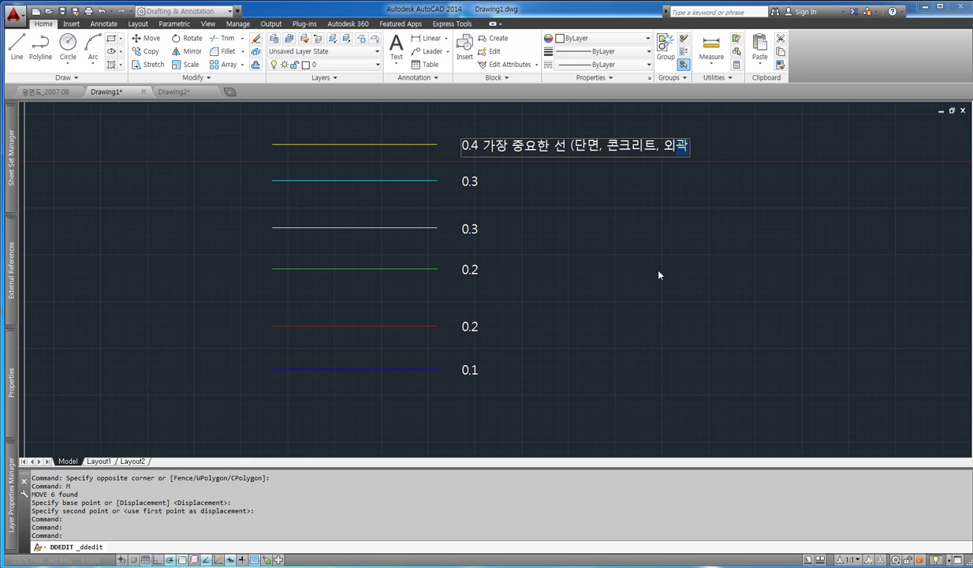
pyautogui.write(')')
pyautogui.press('Return')
# Step: Extend the cyan line's label to "0.3 덜 중요한 단면" and the white line's label to "0.3 치수, 문자"
pyautogui.click(470, 182)
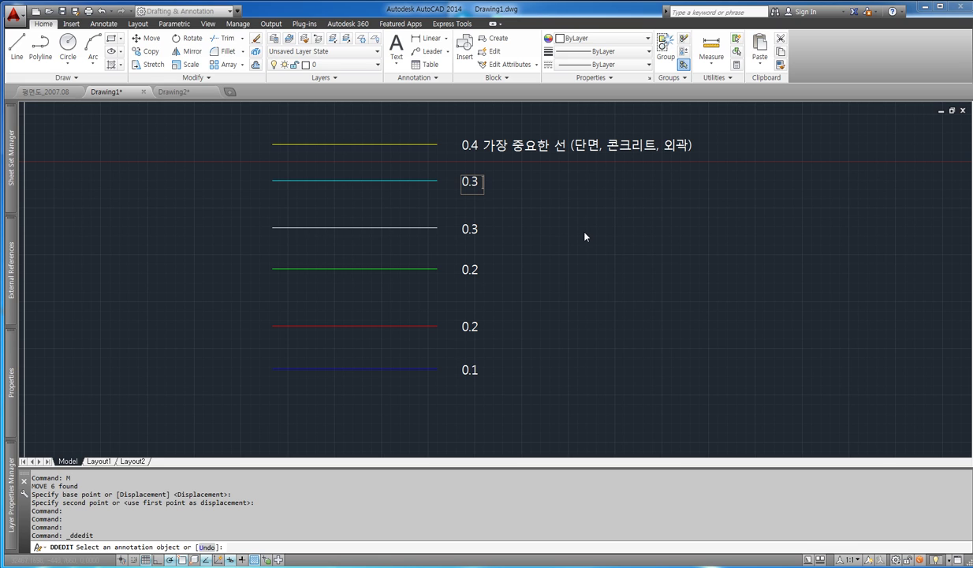
pyautogui.write('단면')
pyautogui.write('덜 ')
pyautogui.write('중요한')
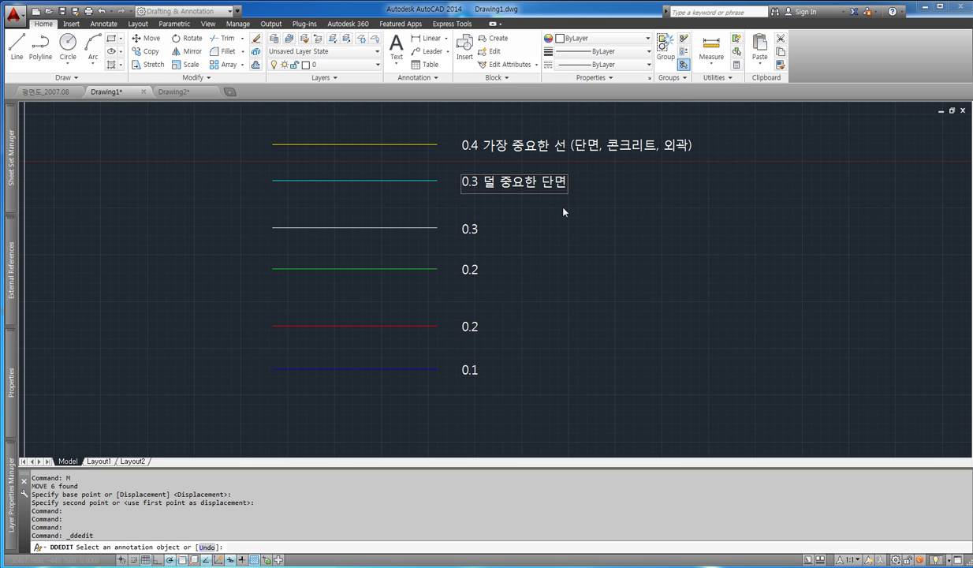
pyautogui.click(563, 211)
pyautogui.click(471, 229)
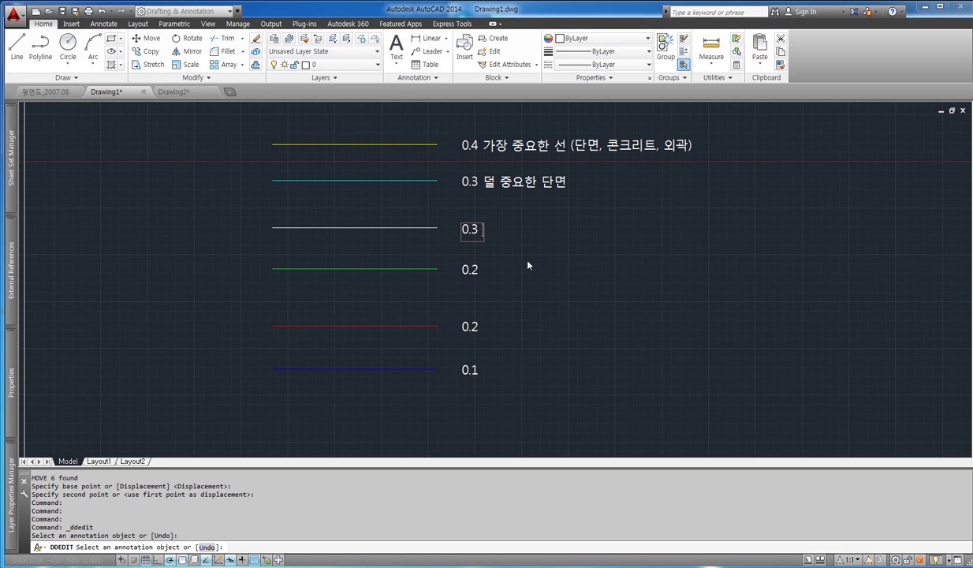
pyautogui.write('치수, 문자')
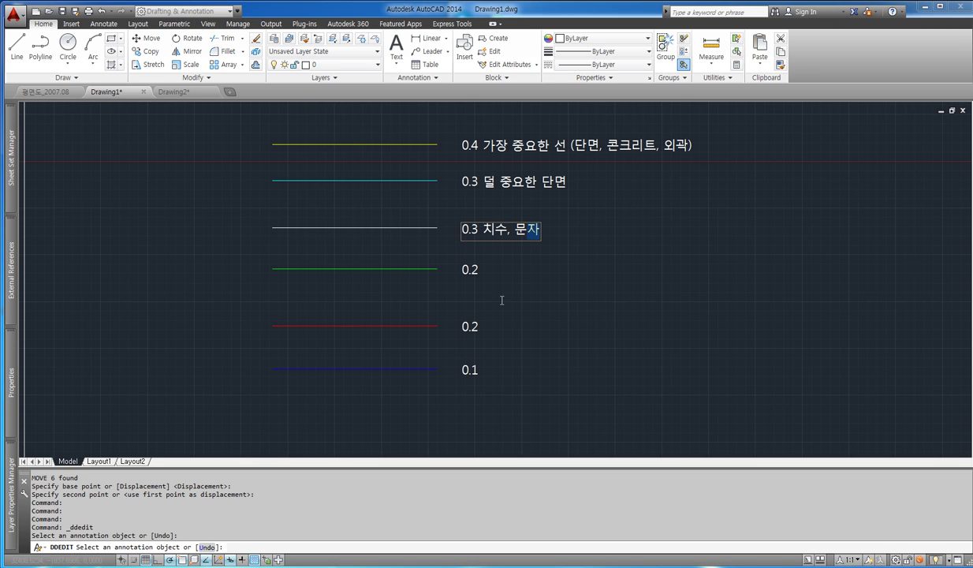
pyautogui.press('Return')
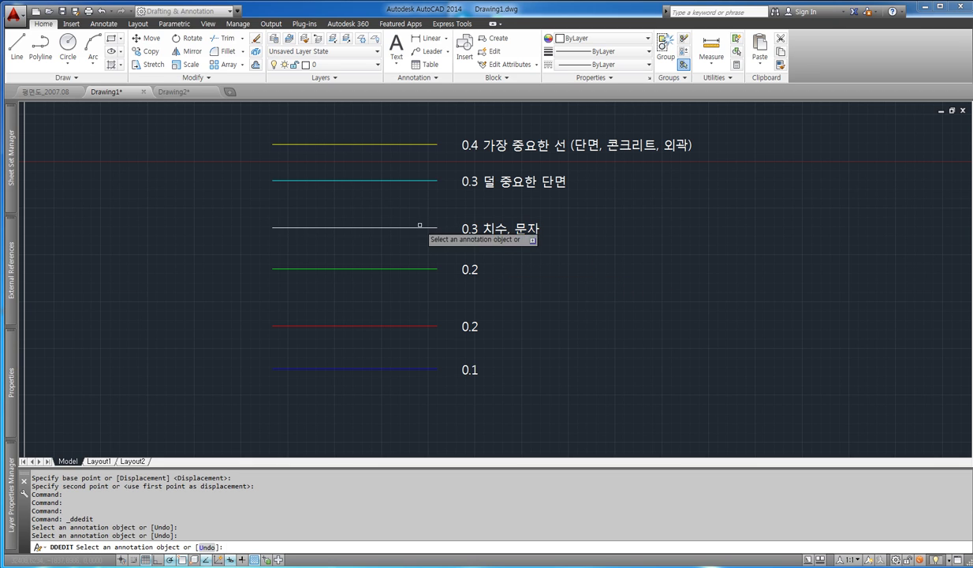
# Step: Extend the green line's label to "0.2 입면" and the red line's label to "0.2 중심선"
pyautogui.click(473, 273)
pyautogui.press('End')
pyautogui.write('이ㅂ면')
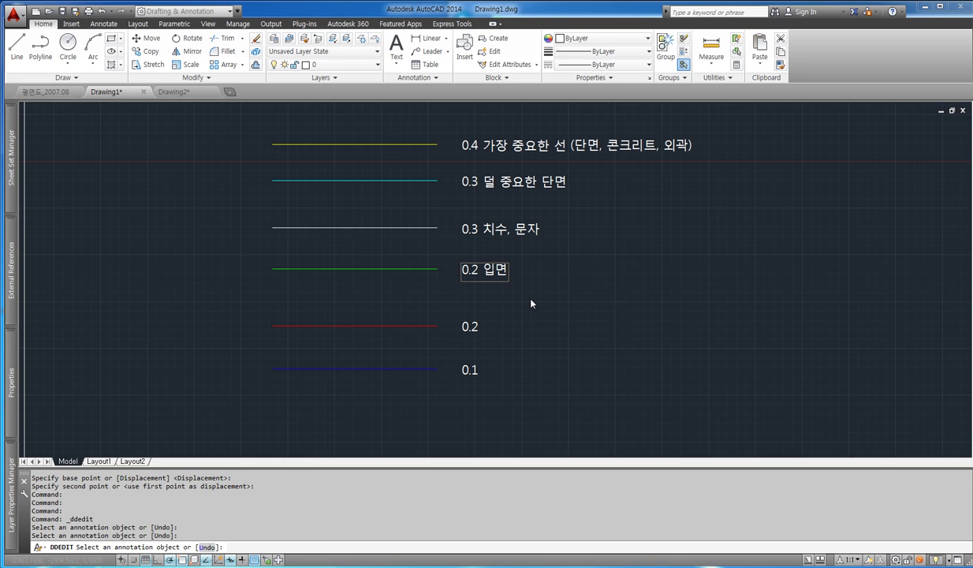
pyautogui.click(531, 304)
pyautogui.click(469, 327)
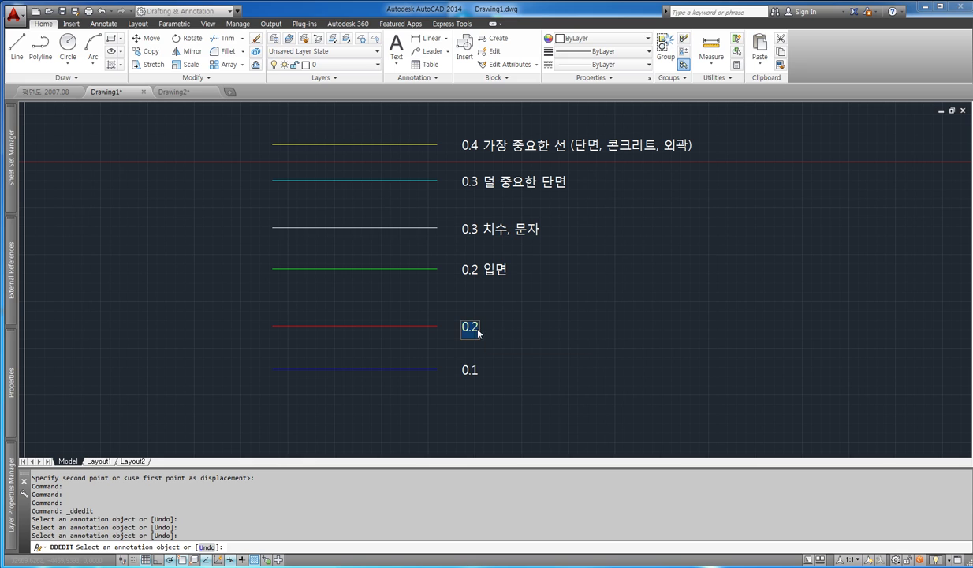
pyautogui.write('중심선')
pyautogui.click(550, 406)
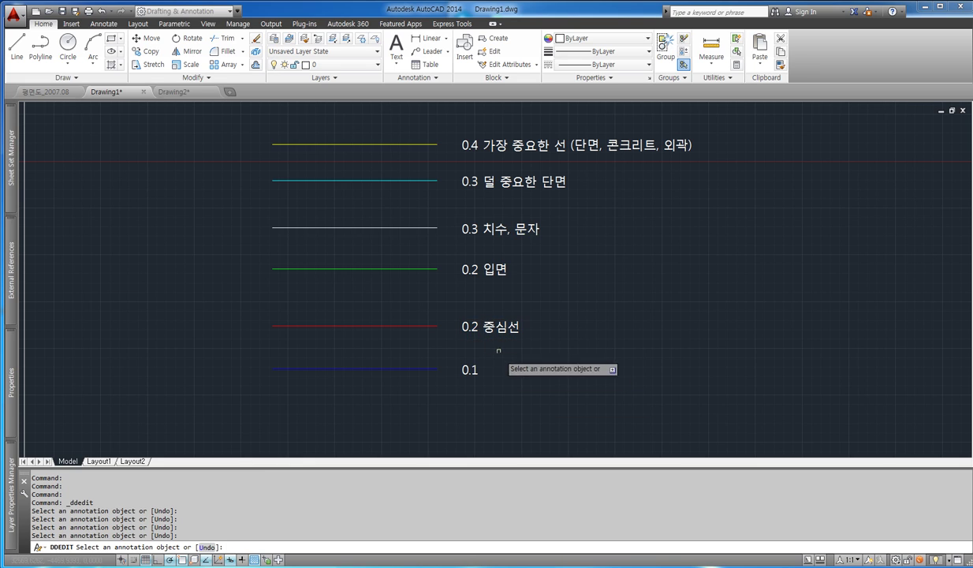
# Step: Extend the blue line's label to "0.1 해치, 무늬" and end text editing
pyautogui.click(470, 369)
pyautogui.press('End')
pyautogui.write('해치')
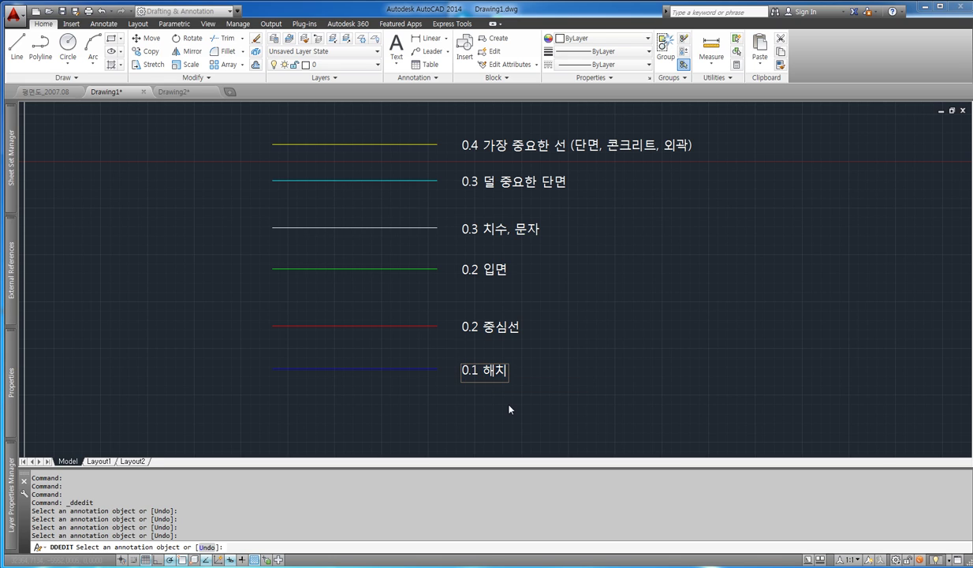
pyautogui.write(', 무늬')
pyautogui.press('Return')
pyautogui.scroll(-2, 577, 181)
pyautogui.rightClick(608, 178)
pyautogui.click(623, 188)
pyautogui.moveTo(600, 205); pyautogui.dragTo(577, 246, button='middle')
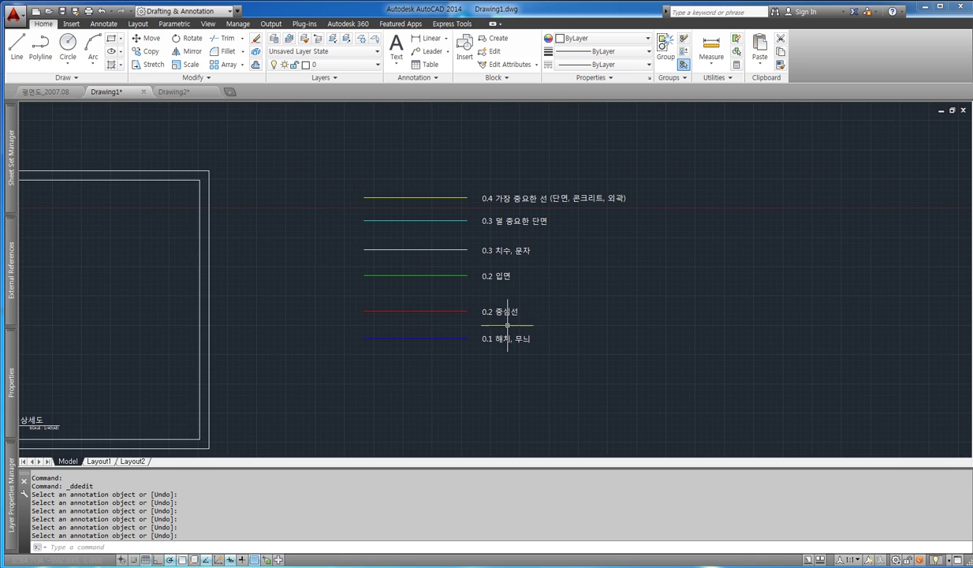
pyautogui.moveTo(487, 326); pyautogui.dragTo(703, 268, button='middle')
pyautogui.moveTo(598, 254); pyautogui.dragTo(621, 261, button='middle')
pyautogui.press('Escape')
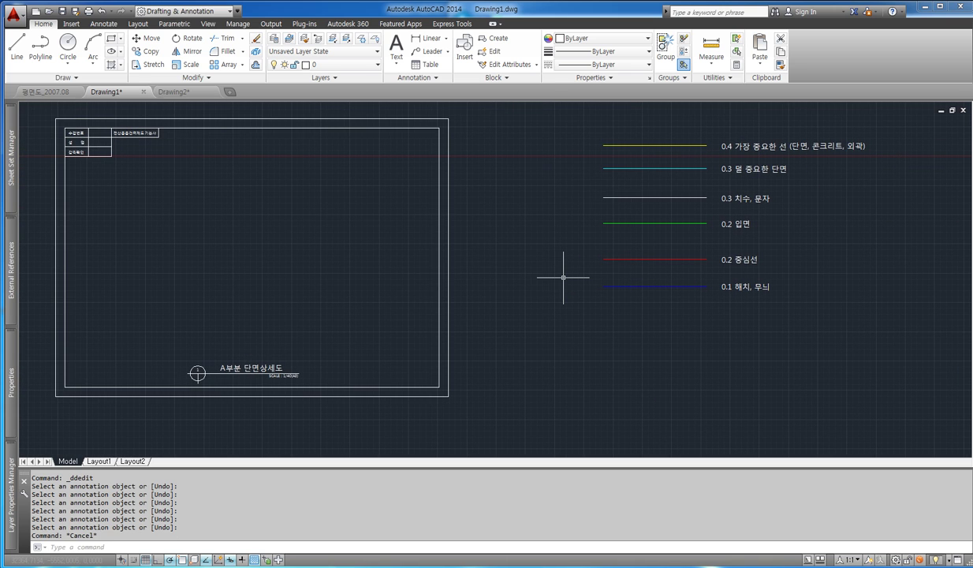
pyautogui.press('Escape')
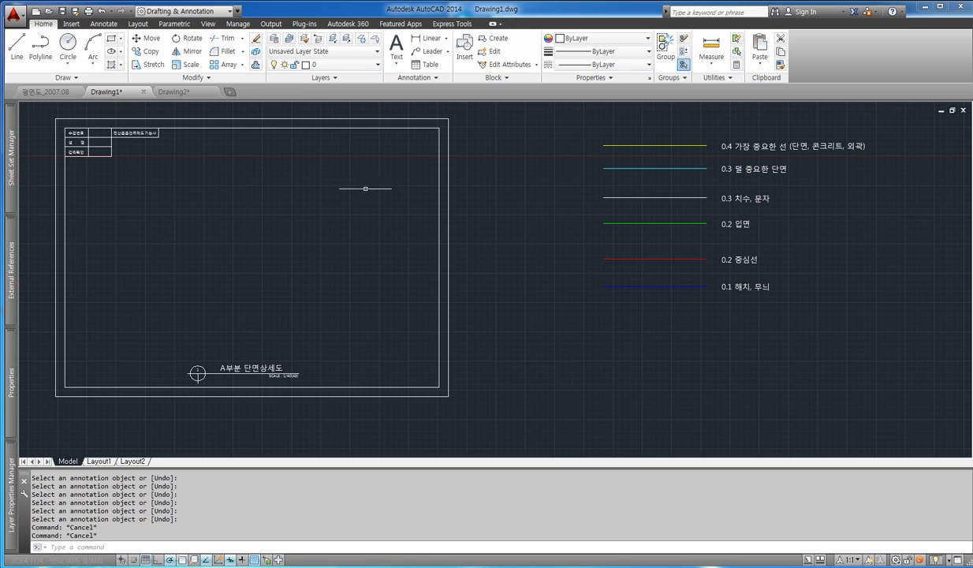
pyautogui.write('|')
pyautogui.press('Return')
pyautogui.press('Escape')
pyautogui.write('|')
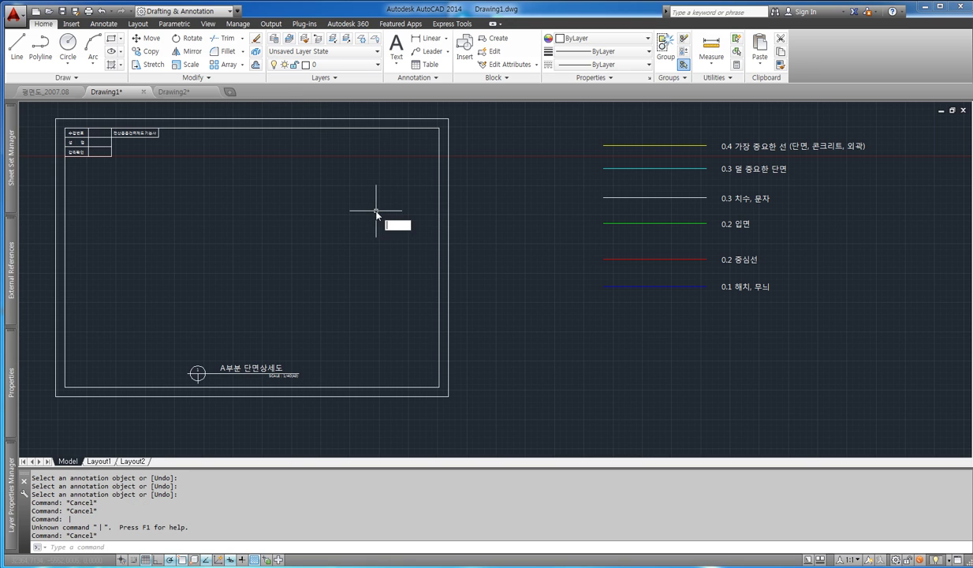
pyautogui.write('l')
pyautogui.press('Return')
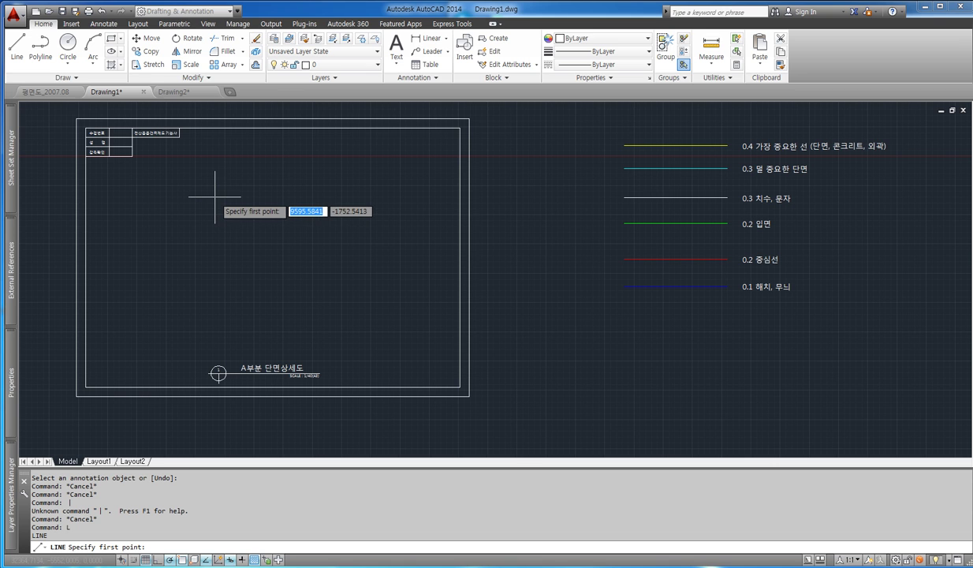
# Step: Switch to the 평면도_2007.08 drawing and examine the rooms and wall spacing around section line A
pyautogui.click(55, 91)
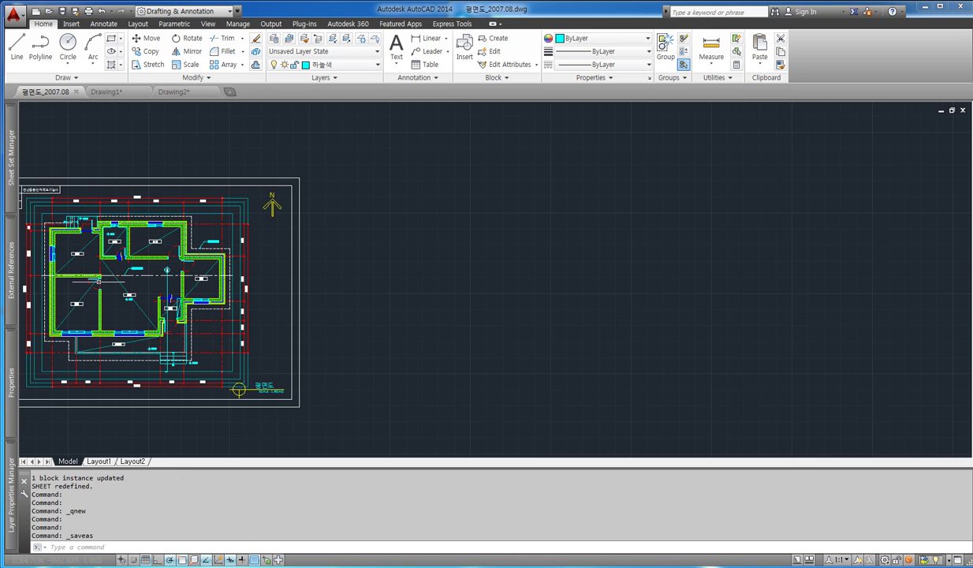
pyautogui.scroll(4, 22, 305)
pyautogui.moveTo(335, 360); pyautogui.dragTo(339, 328, button='middle')
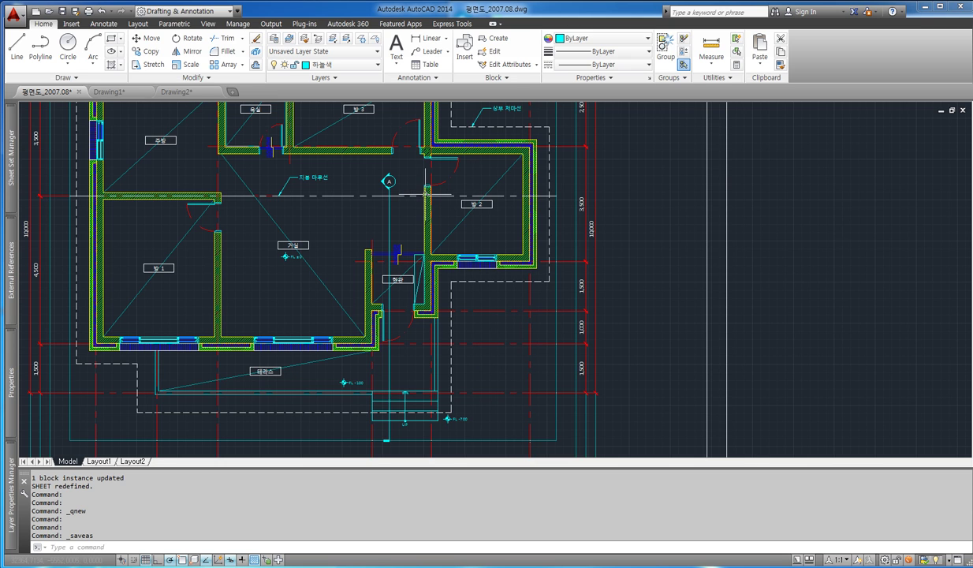
# Step: Return to Drawing1 and draw a long vertical line inside the A부분 단면상세도 sheet frame, below the title table
pyautogui.click(109, 92)
pyautogui.press('Escape')
pyautogui.press('Escape')
pyautogui.write('ㅣ')
pyautogui.press('Return')
pyautogui.press('Escape')
pyautogui.write('LINE Specify first point:')
pyautogui.press('Return')
pyautogui.press('Escape')
pyautogui.write('L')
pyautogui.press('Return')
pyautogui.click(189, 168)
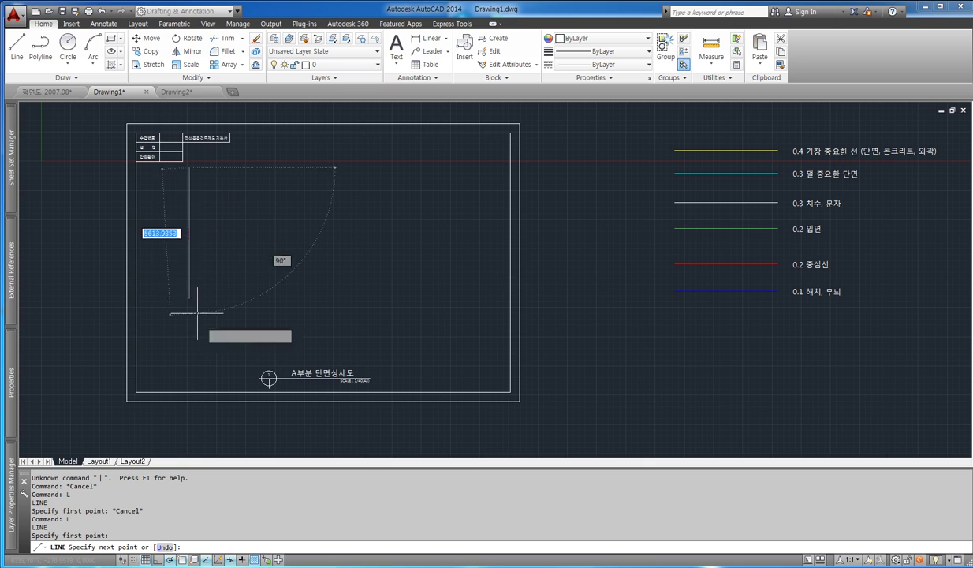
pyautogui.click(190, 357)
pyautogui.press('Escape')
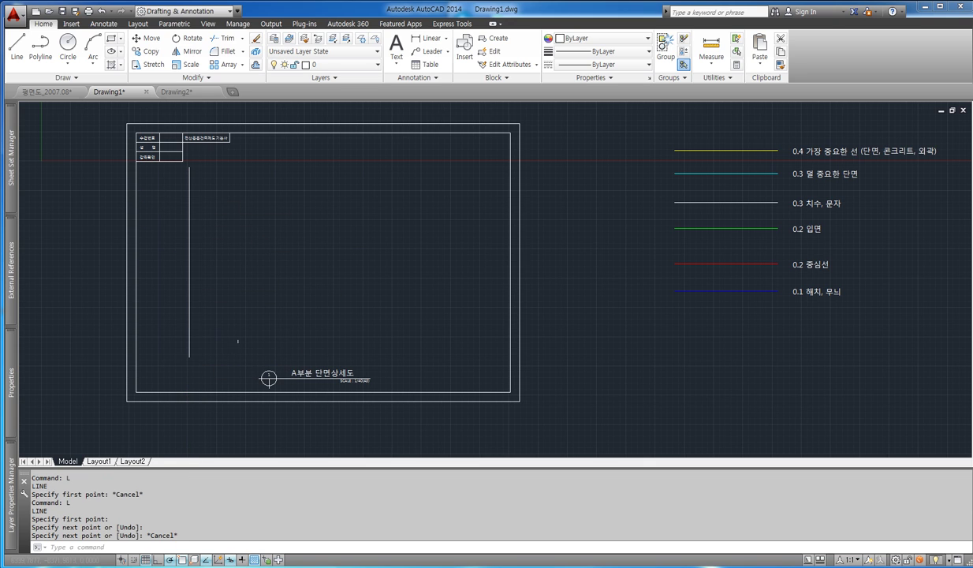
# Step: Offset the vertical line 1500 to its right
pyautogui.write('O')
pyautogui.press('Return')
pyautogui.write('1500')
pyautogui.press('Return')
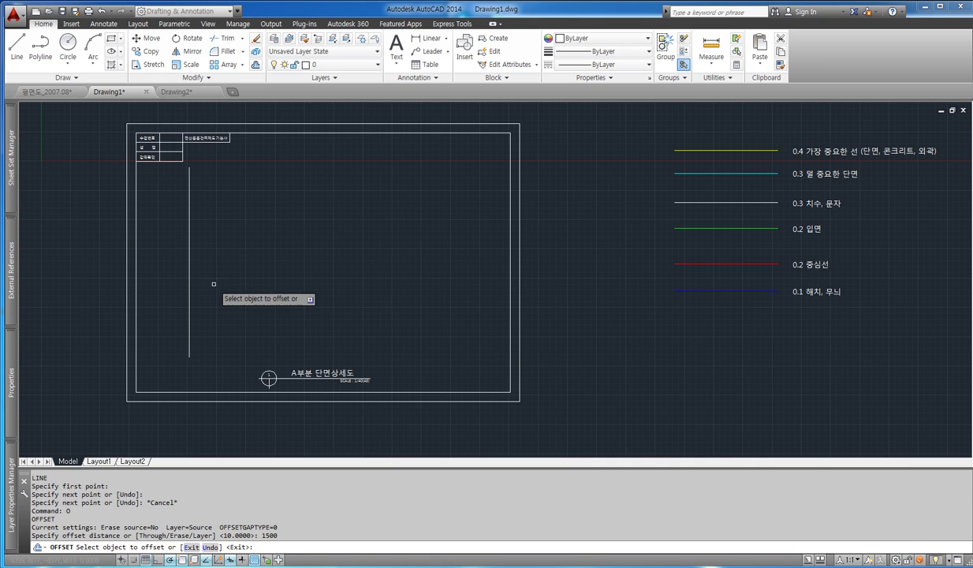
pyautogui.click(189, 251)
pyautogui.click(238, 250)
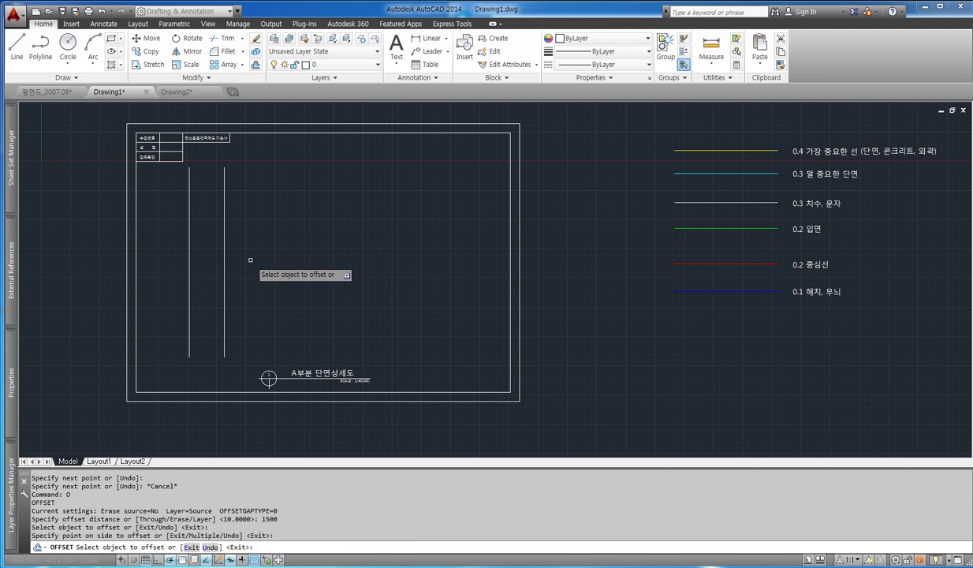
pyautogui.press('Escape')
# Step: Offset the second vertical line 1000 to its right
pyautogui.write('O')
pyautogui.press('Return')
pyautogui.write('1000')
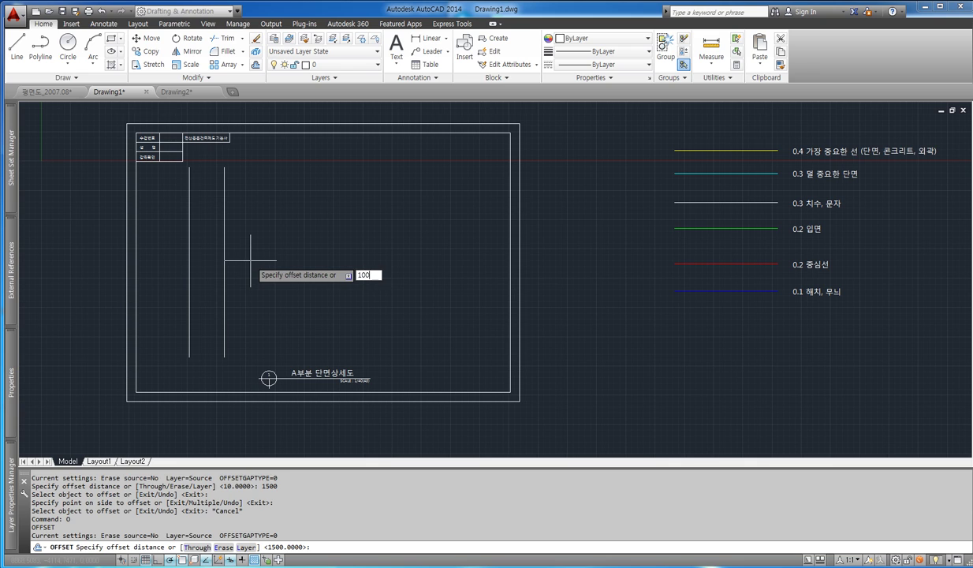
pyautogui.press('Return')
pyautogui.click(213, 233)
pyautogui.click(213, 231)
pyautogui.click(223, 244)
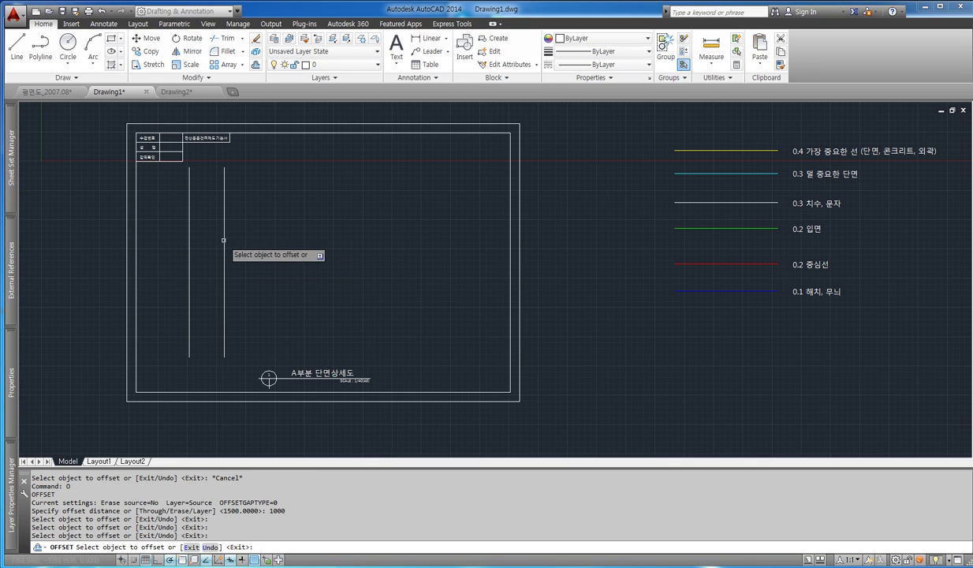
pyautogui.click(224, 248)
pyautogui.click(296, 233)
pyautogui.press('Return')
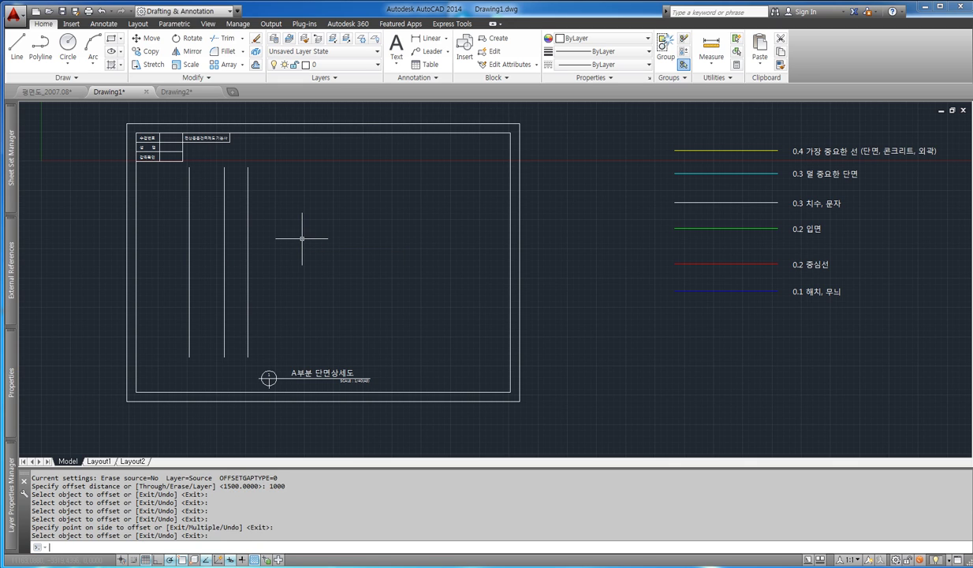
# Step: Offset the third vertical line 1500 to its right
pyautogui.press('Return')
pyautogui.write('15')
pyautogui.press('Return')
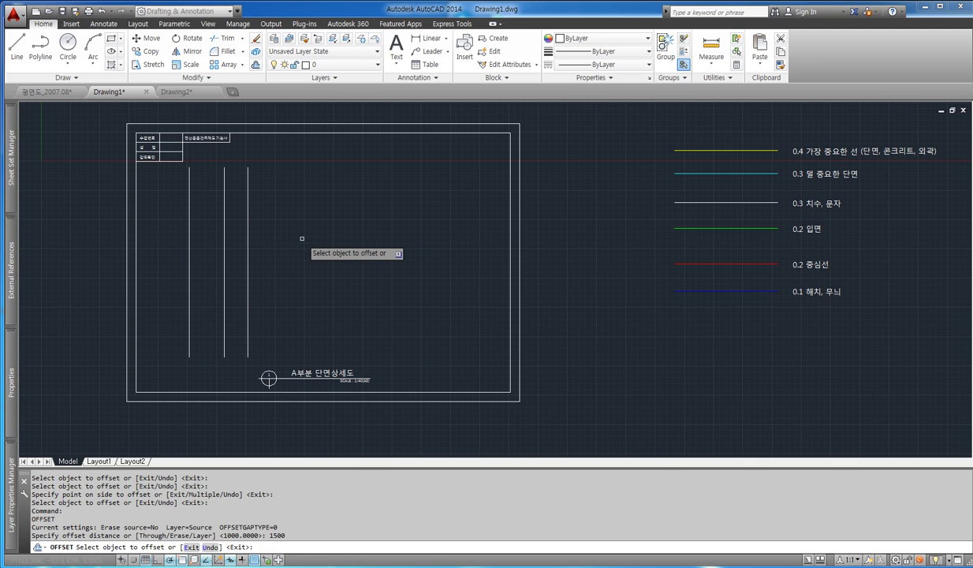
pyautogui.click(247, 209)
pyautogui.click(291, 214)
pyautogui.press('Return')
# Step: Offset the fourth vertical line 2000 to its right
pyautogui.press('Return')
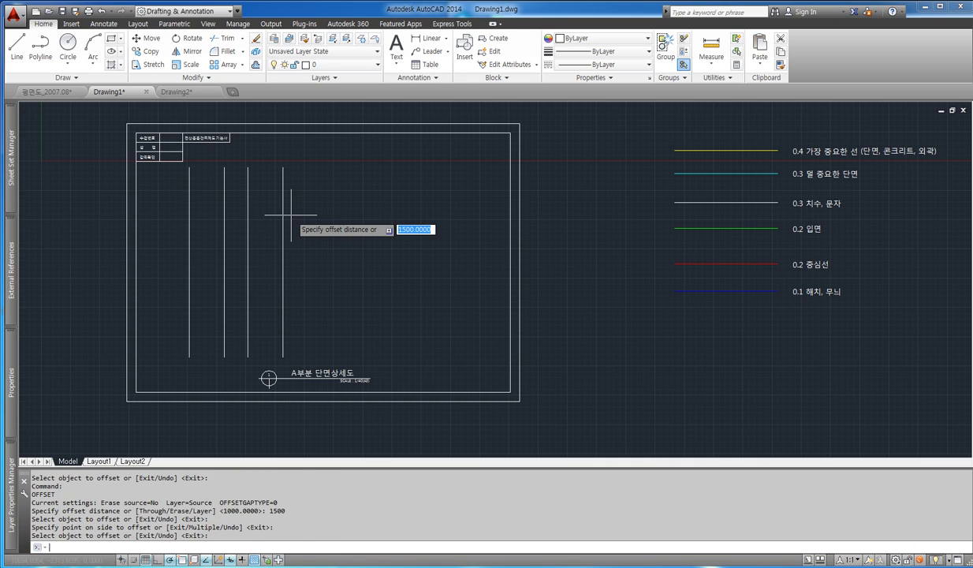
pyautogui.write('200')
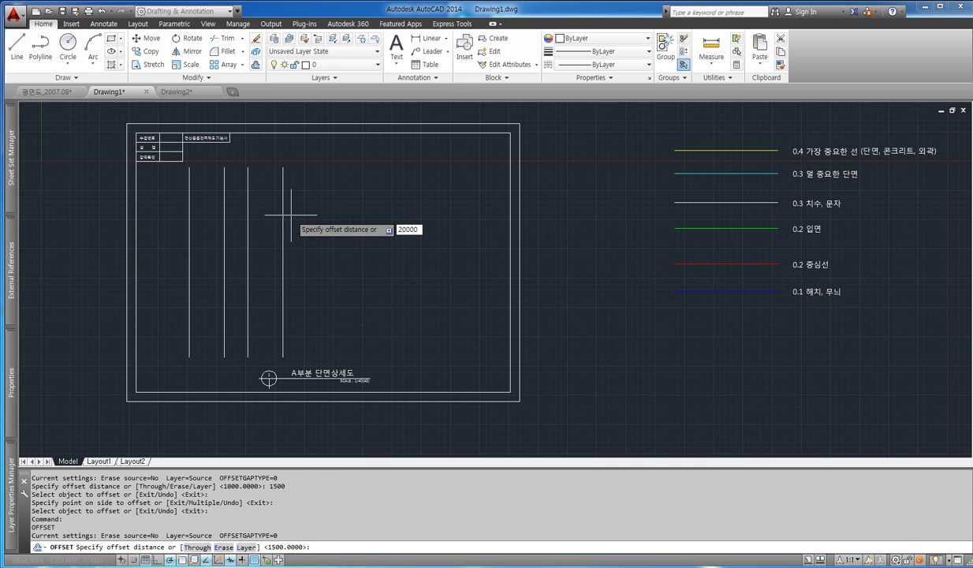
pyautogui.press('Return')
pyautogui.click(303, 210)
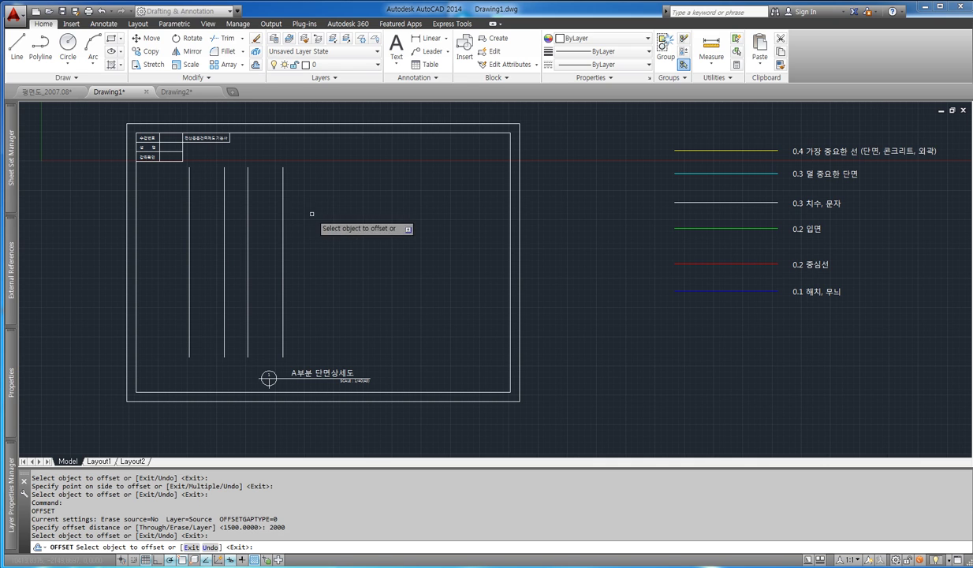
pyautogui.click(283, 209)
pyautogui.click(344, 216)
pyautogui.press('Return')
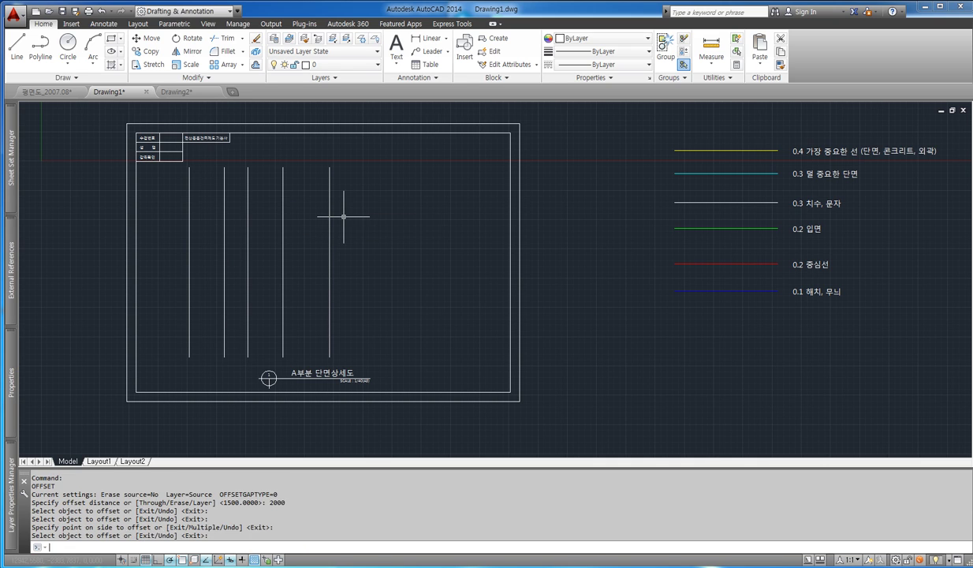
# Step: Offset the fifth vertical reference line 1500 to its right
pyautogui.press('Return')
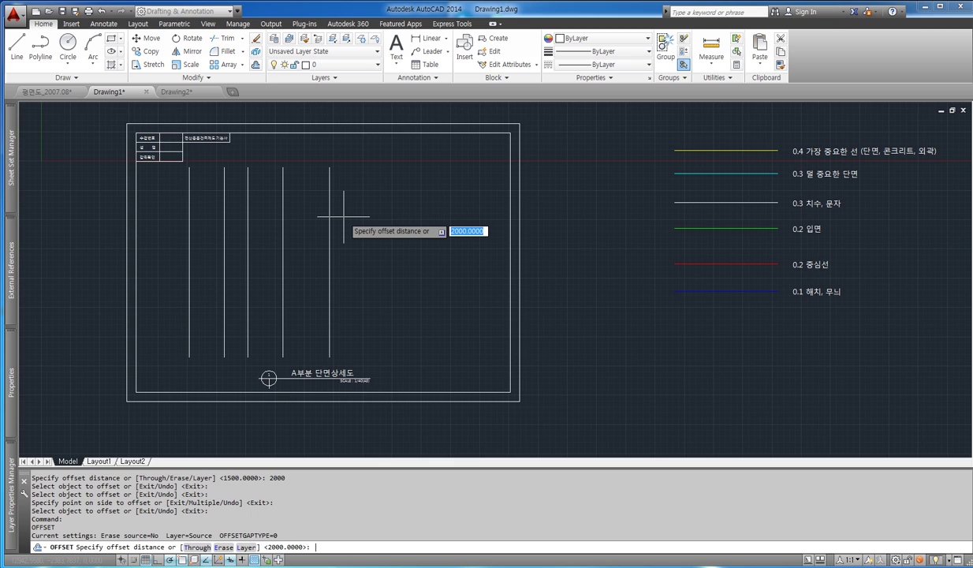
pyautogui.write('1500')
pyautogui.press('Return')
pyautogui.click(329, 191)
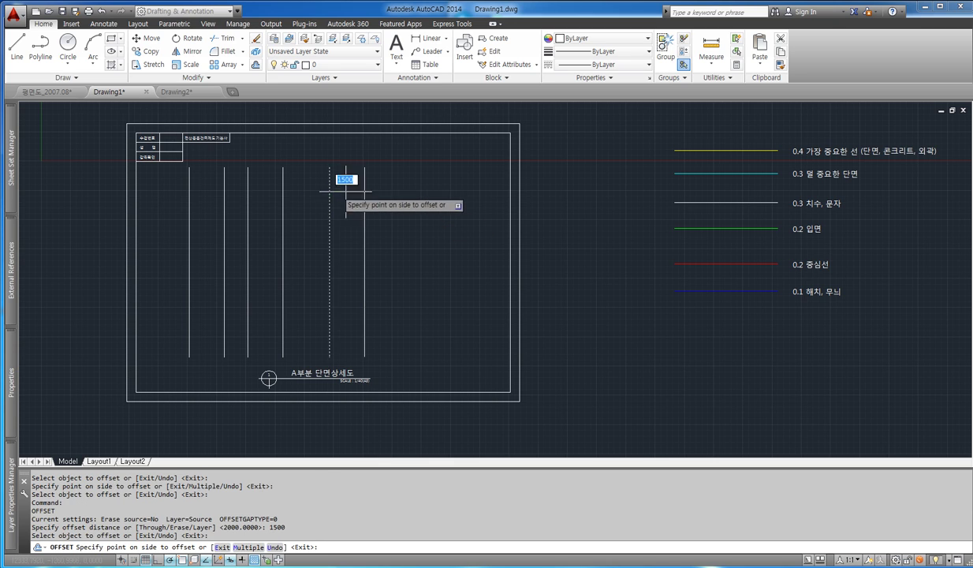
pyautogui.click(382, 204)
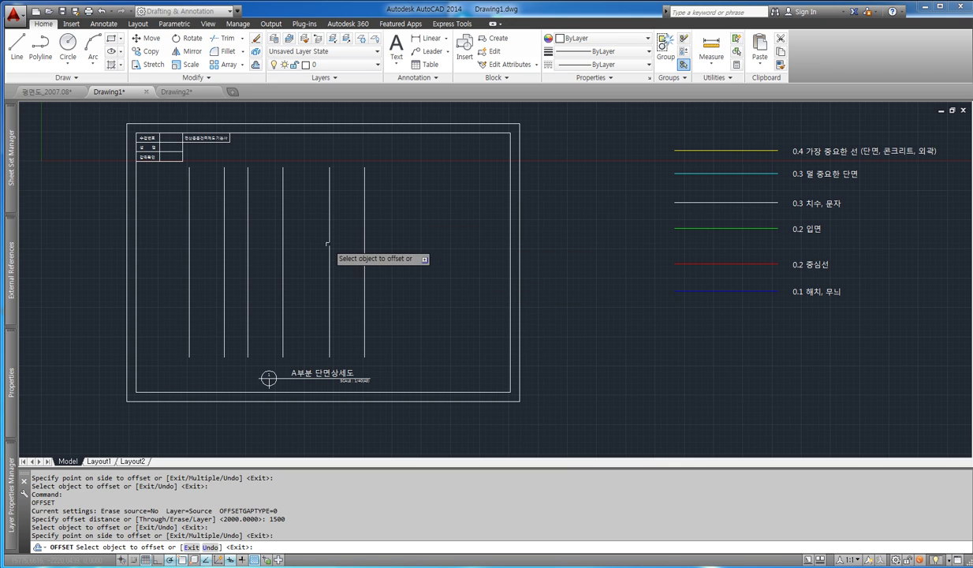
pyautogui.press('Escape')
pyautogui.click(427, 252)
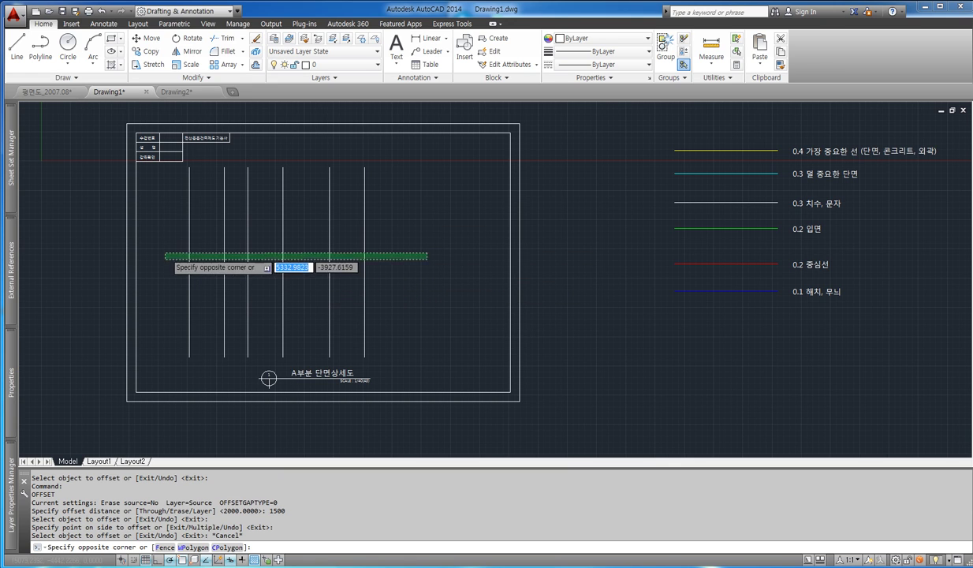
pyautogui.click(164, 258)
pyautogui.press('Escape')
pyautogui.press('Escape')
# Step: Match the properties of the red 0.2 중심선 sample line onto all six vertical reference lines
pyautogui.write('ma')
pyautogui.press('Return')
pyautogui.click(719, 265)
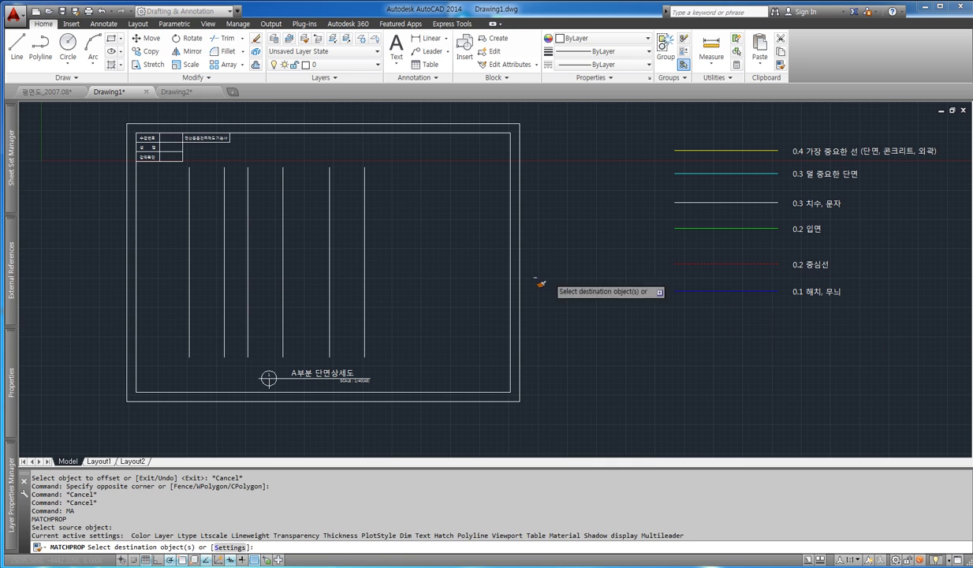
pyautogui.click(400, 270)
pyautogui.click(170, 221)
pyautogui.press('Escape')
pyautogui.click(396, 259)
pyautogui.click(162, 228)
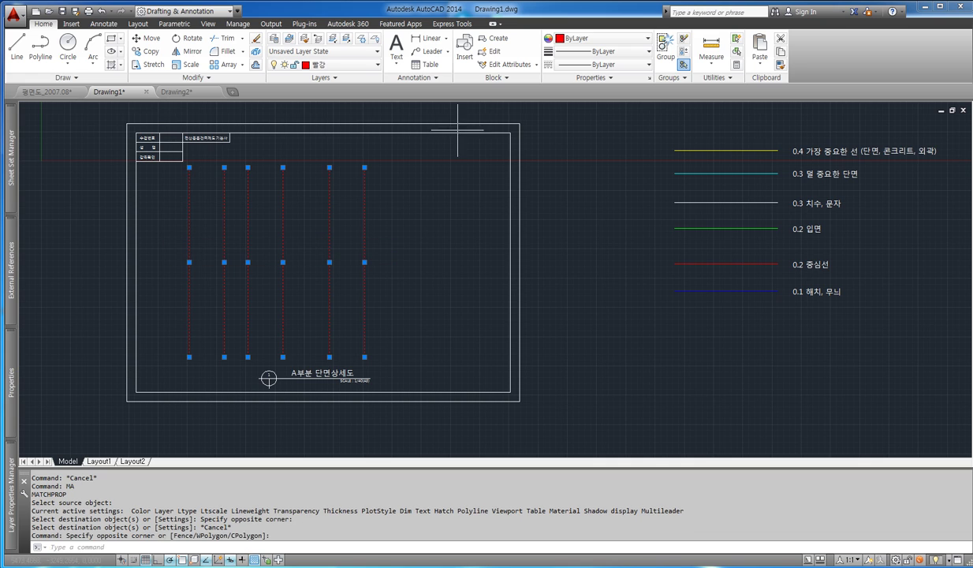
pyautogui.click(603, 64)
pyautogui.press('Escape')
pyautogui.press('Escape')
# Step: Load the BATTING linetype from acadiso.lin into the drawing
pyautogui.click(610, 64)
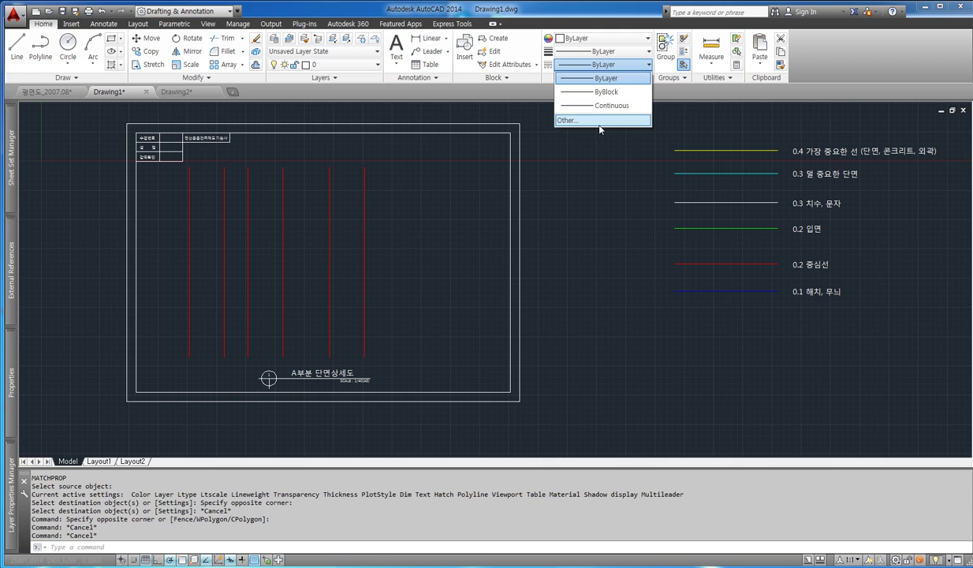
pyautogui.click(599, 120)
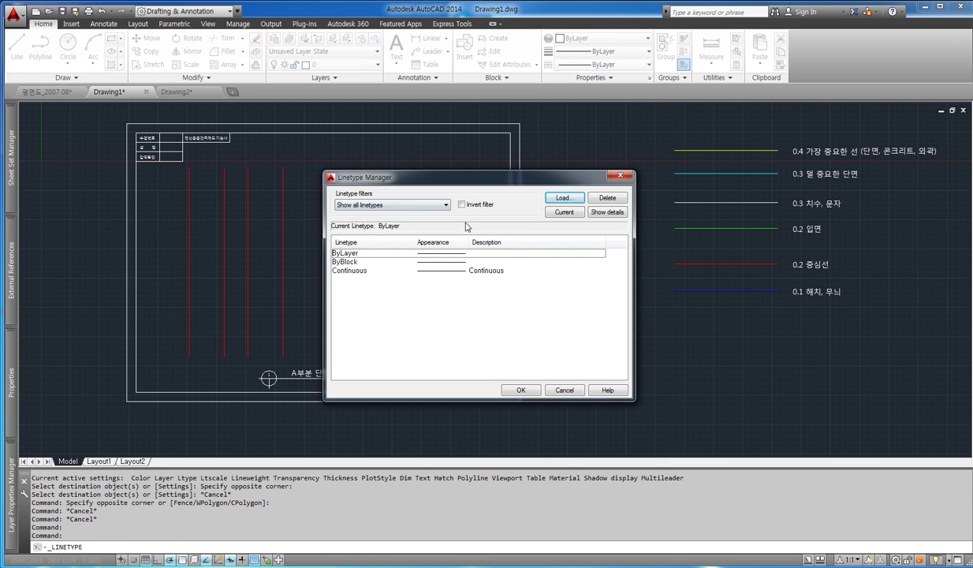
pyautogui.click(564, 197)
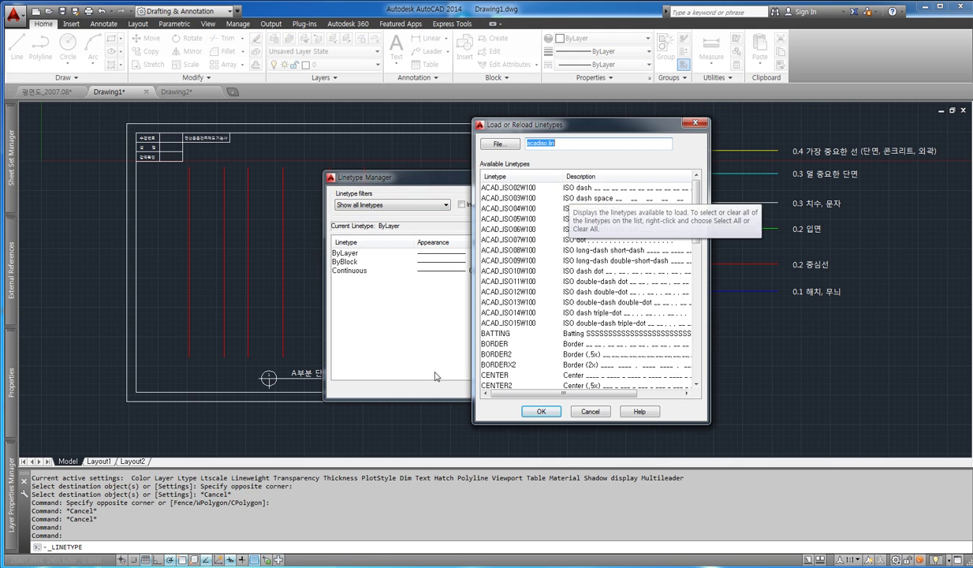
pyautogui.click(484, 334)
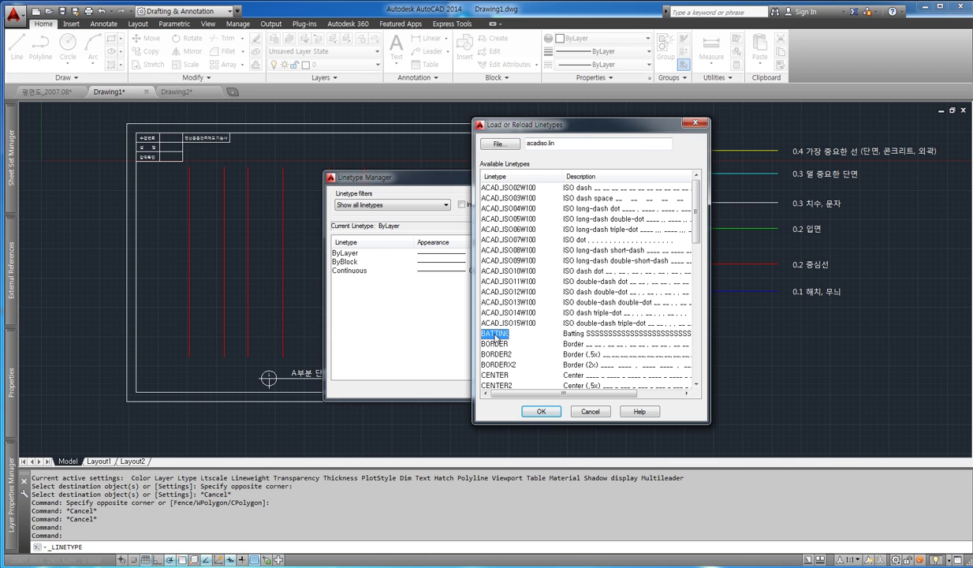
pyautogui.click(539, 411)
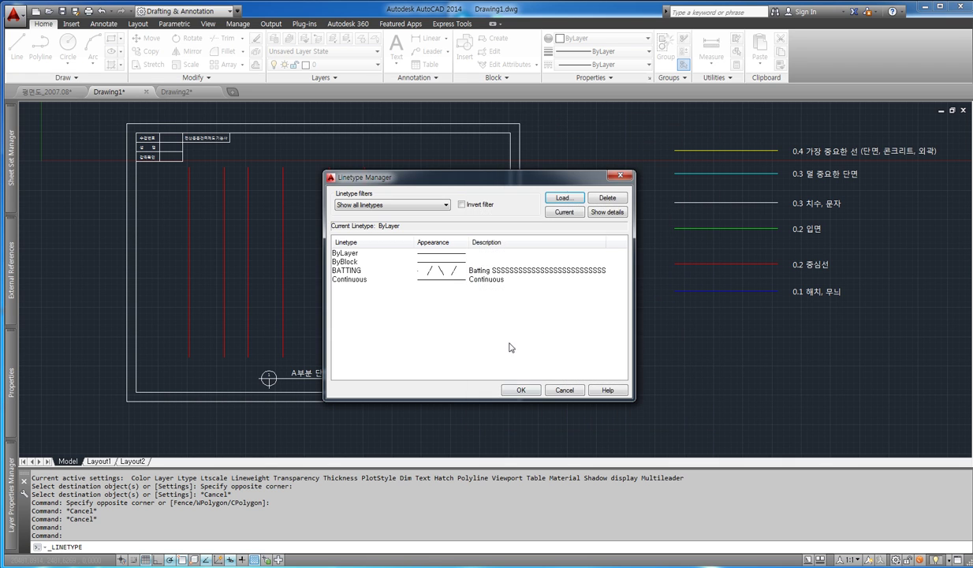
# Step: Load the CENTER linetype from acadiso.lin as well
pyautogui.click(561, 197)
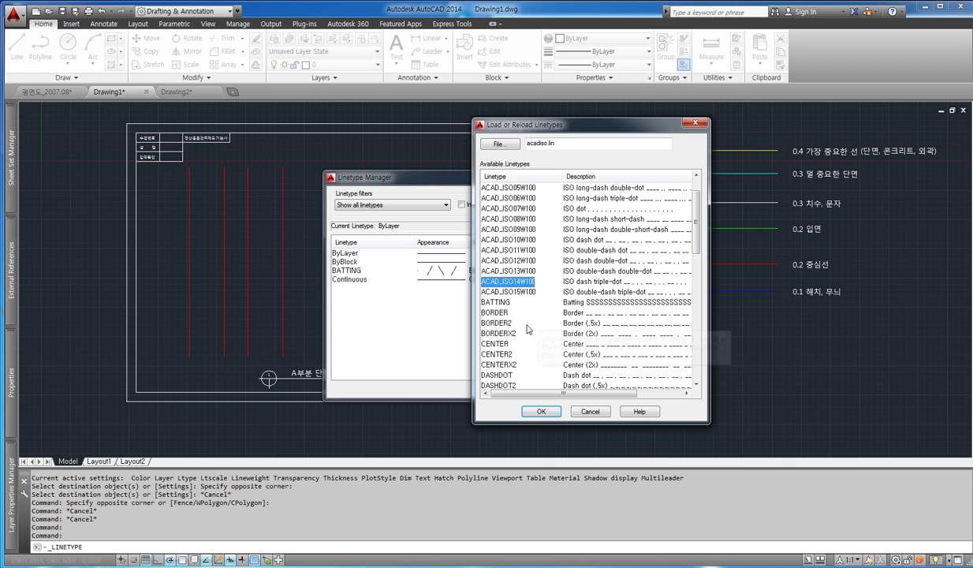
pyautogui.click(495, 344)
pyautogui.click(539, 410)
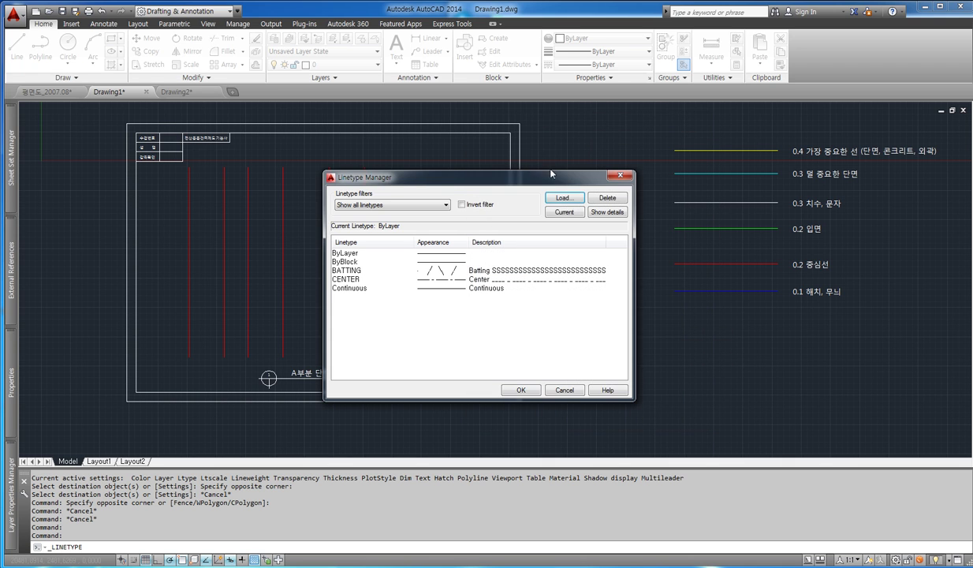
# Step: Load the HIDDEN linetype from acadiso.lin and accept the linetype list
pyautogui.click(561, 198)
pyautogui.click(496, 291)
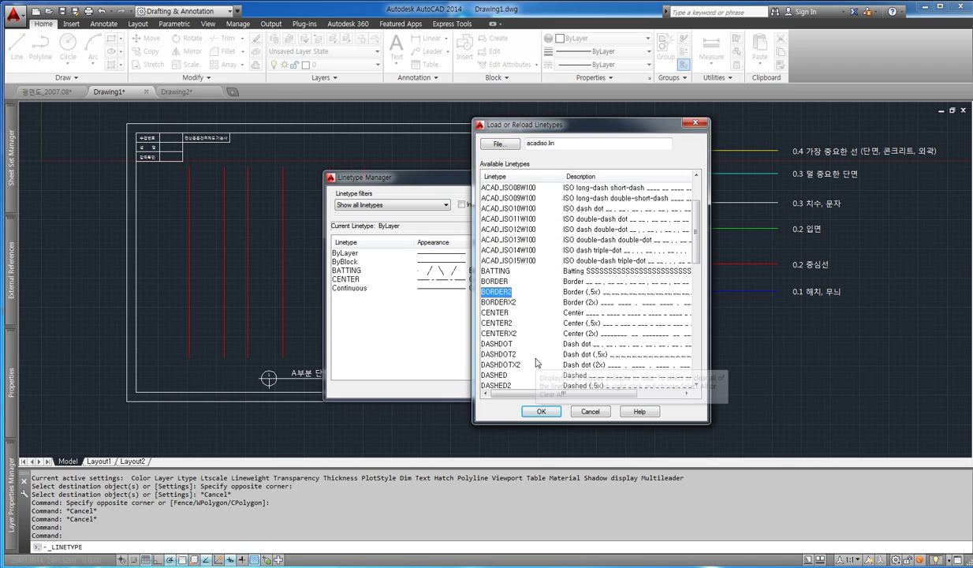
pyautogui.scroll(-1, 530, 347)
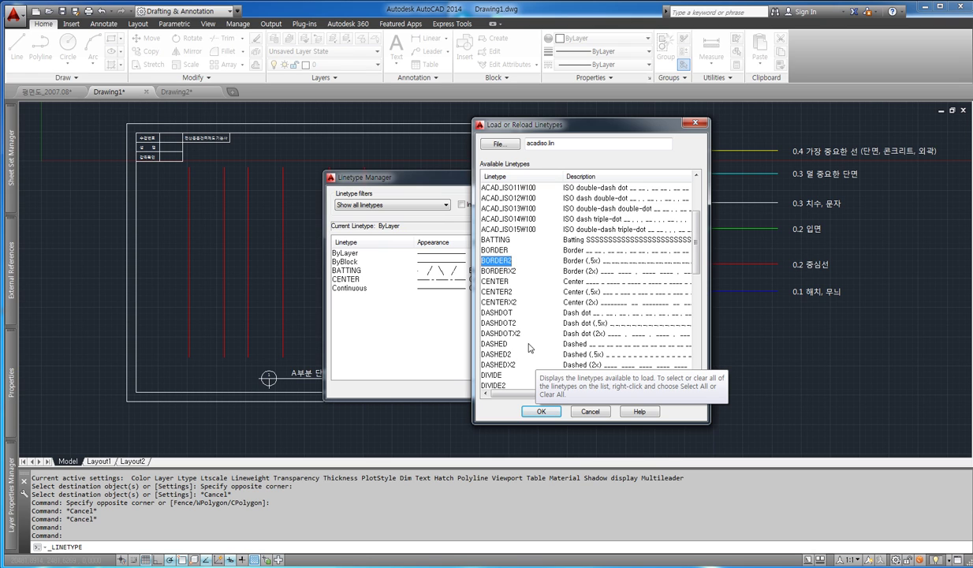
pyautogui.scroll(-1, 529, 348)
pyautogui.scroll(-2, 556, 299)
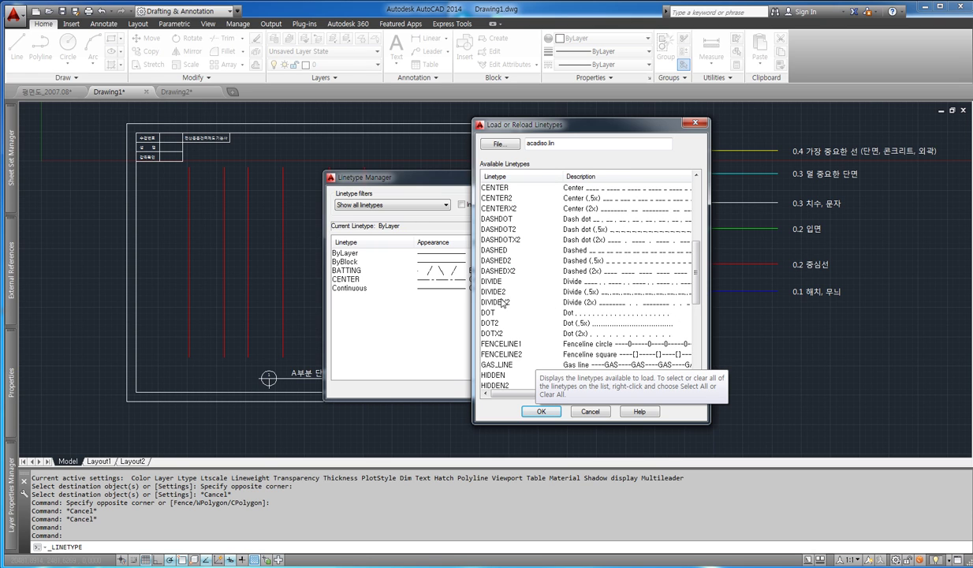
pyautogui.click(493, 375)
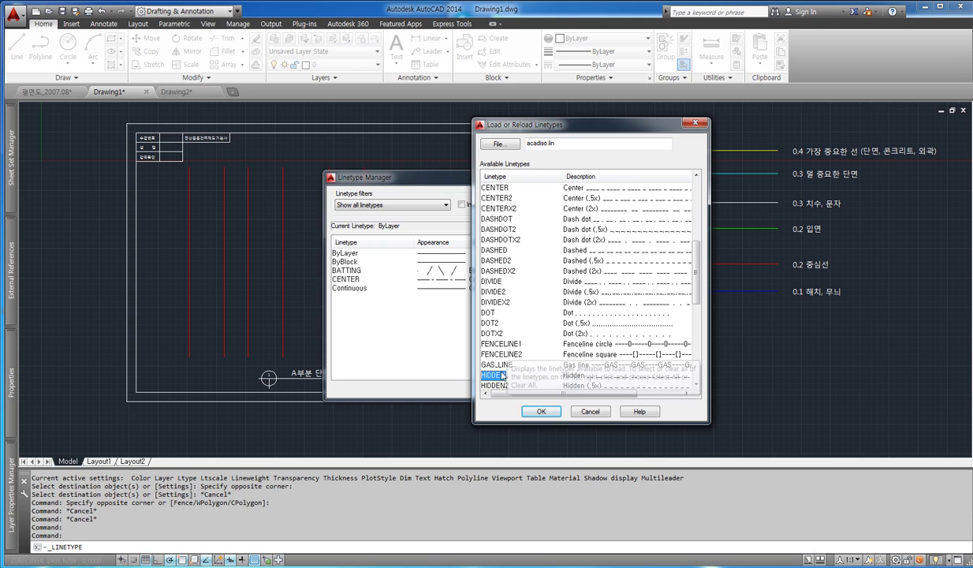
pyautogui.click(541, 411)
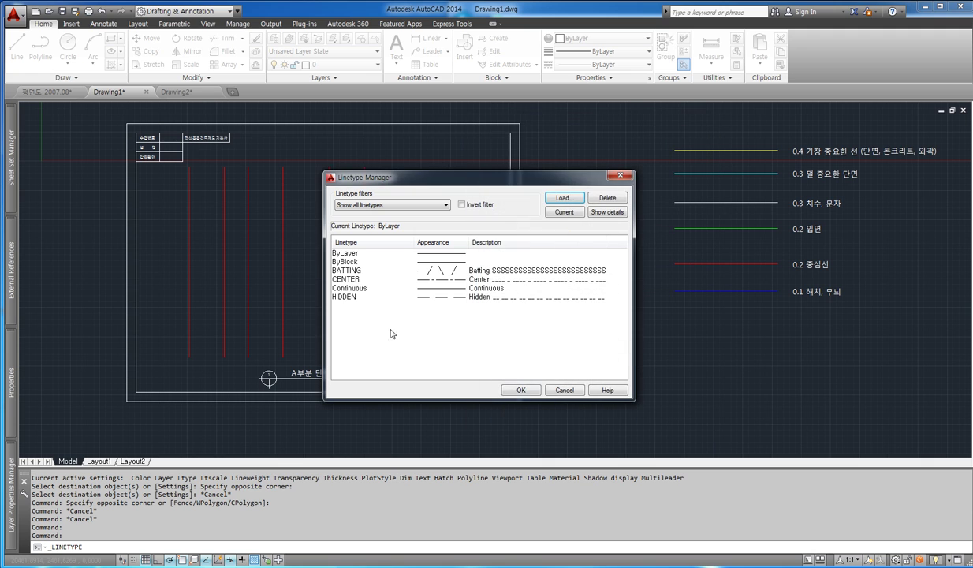
pyautogui.click(522, 390)
# Step: Assign the CENTER linetype to the six red vertical reference lines
pyautogui.click(412, 247)
pyautogui.click(170, 203)
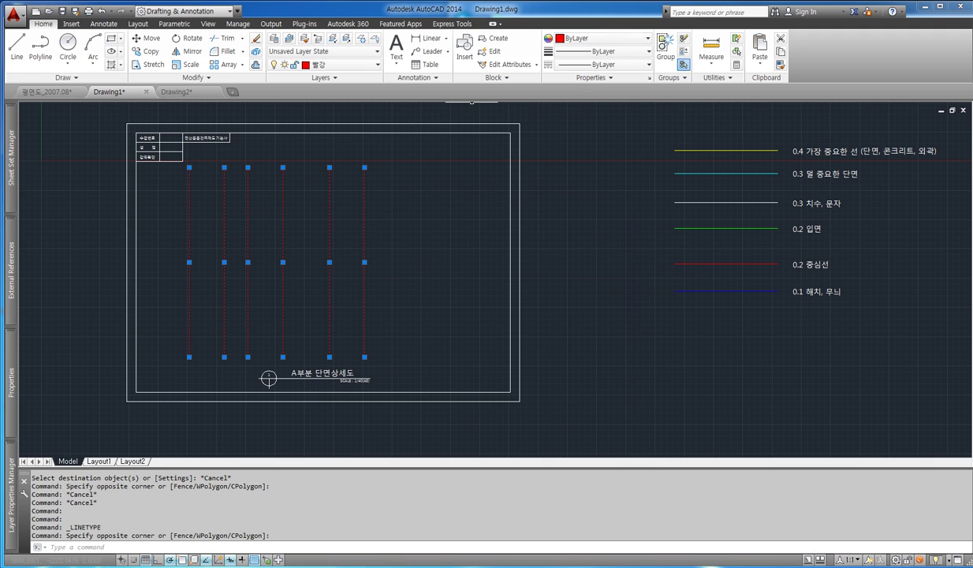
pyautogui.click(603, 63)
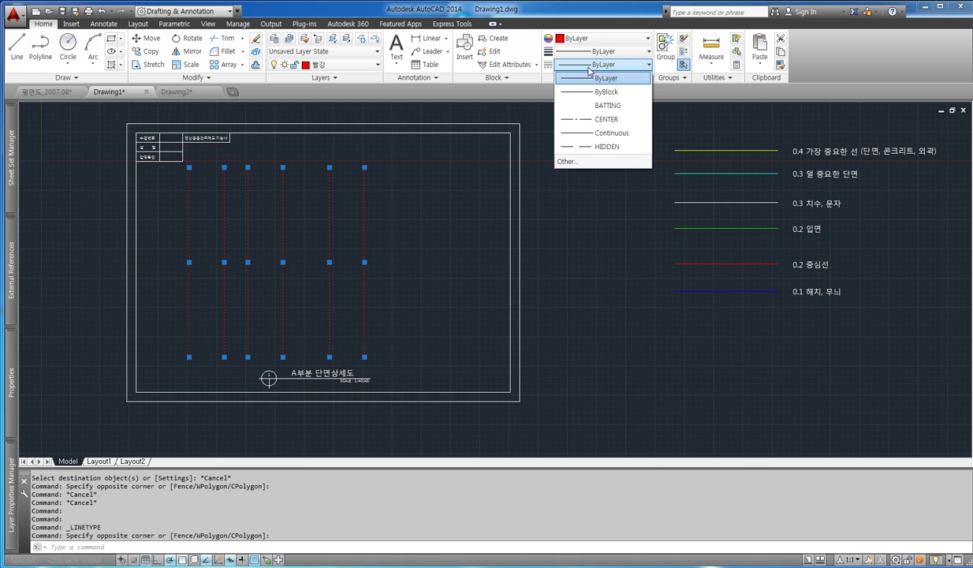
pyautogui.click(603, 119)
pyautogui.press('Escape')
# Step: Try a global linetype scale factor of 40 for the dash-dot centre lines
pyautogui.scroll(5, 435, 238)
pyautogui.scroll(3, 384, 232)
pyautogui.scroll(-10, 383, 244)
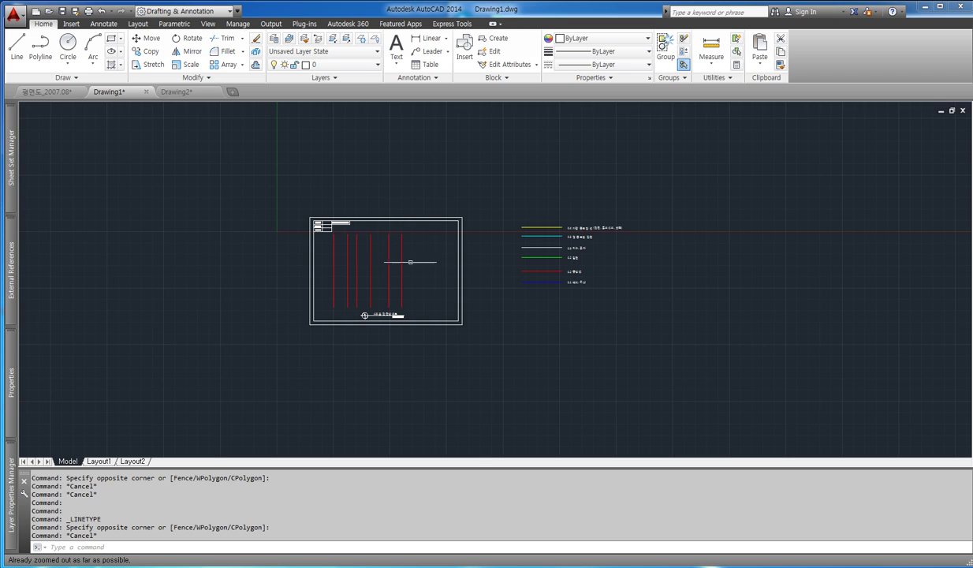
pyautogui.scroll(6, 401, 312)
pyautogui.scroll(-4, 411, 290)
pyautogui.scroll(2, 414, 241)
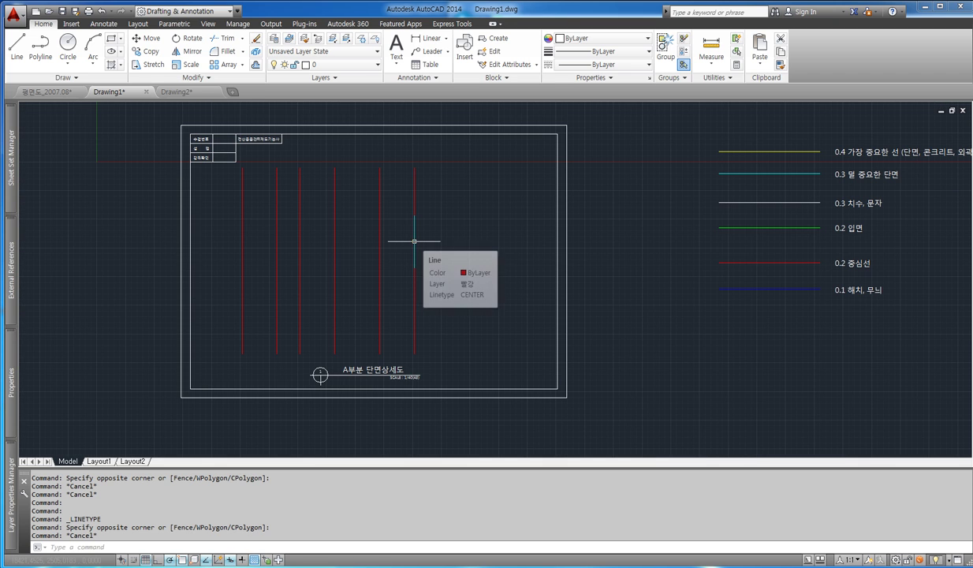
pyautogui.write('lts')
pyautogui.press('Return')
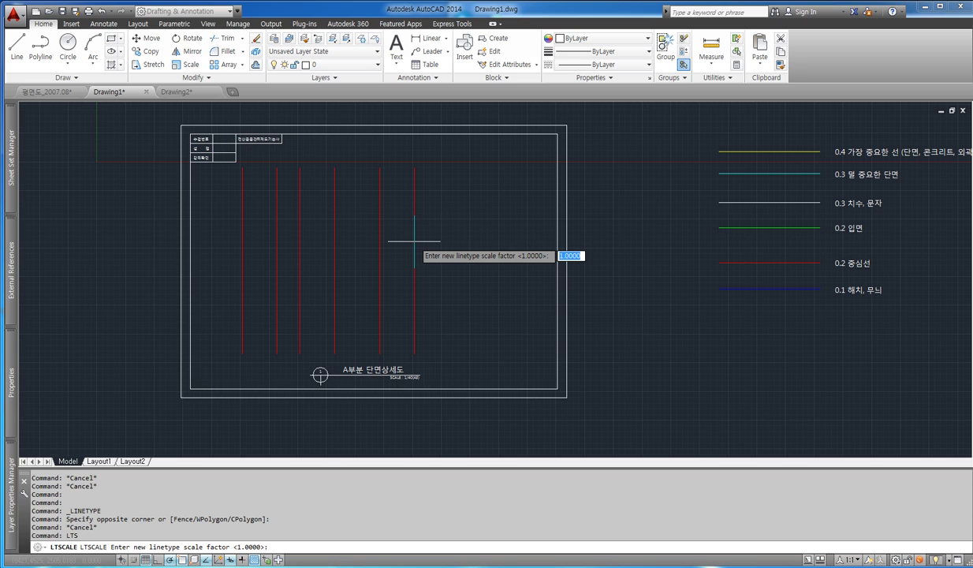
pyautogui.write('40')
pyautogui.press('Return')
# Step: Change the global linetype scale factor to 20
pyautogui.write('lts')
pyautogui.press('Return')
pyautogui.write('20')
pyautogui.press('Return')
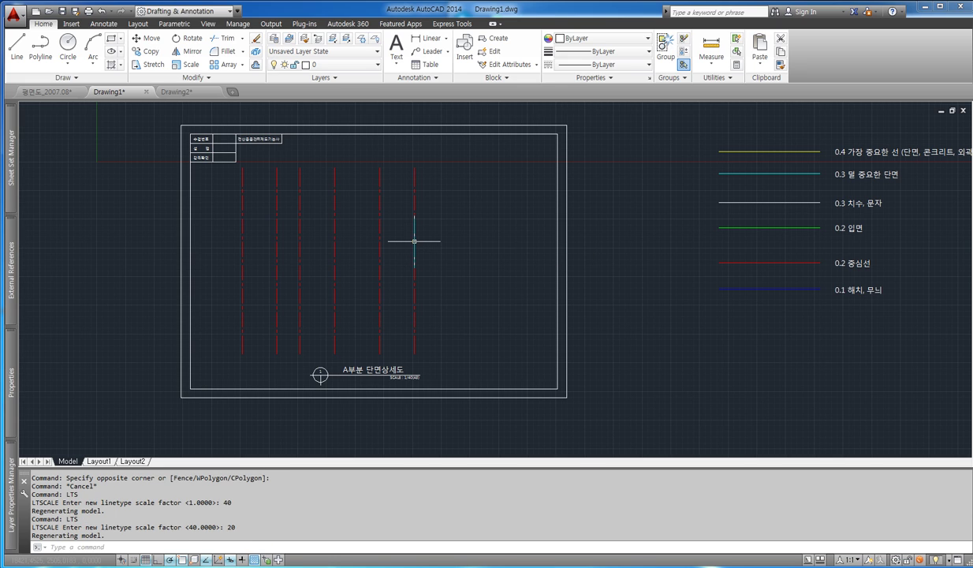
# Step: Try a global linetype scale factor of 30
pyautogui.write('lts')
pyautogui.press('Return')
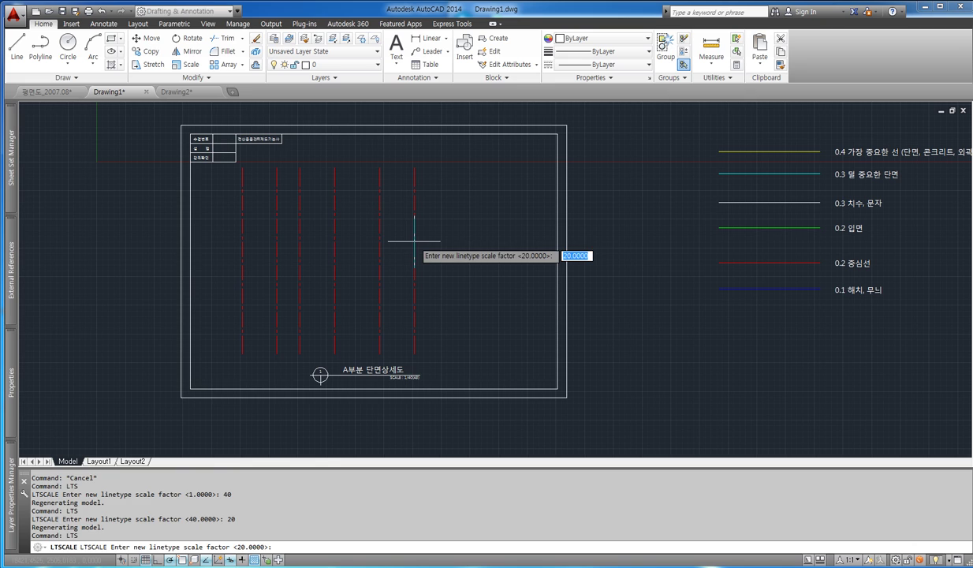
pyautogui.press('Return')
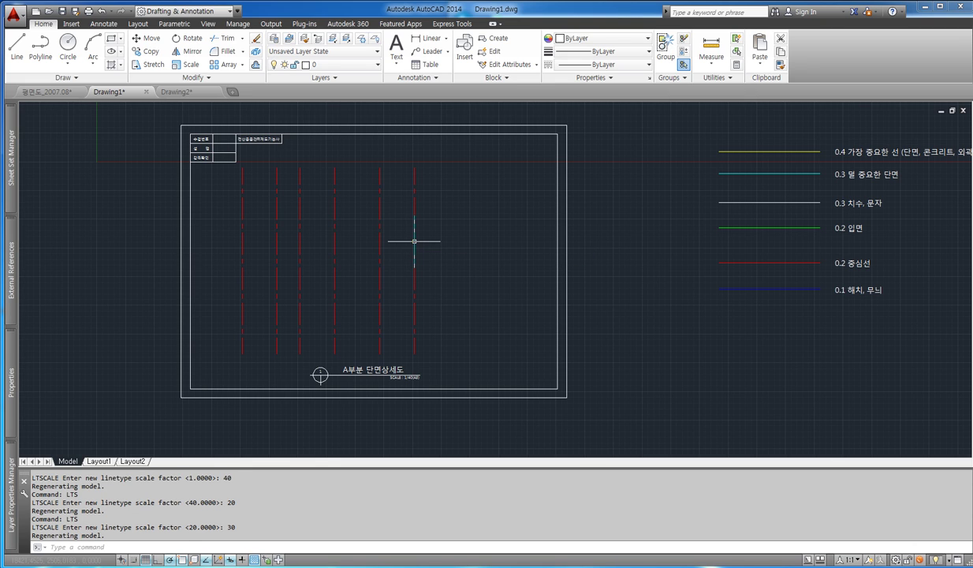
# Step: Set the global linetype scale factor to 20 for the centre lines
pyautogui.write('lts')
pyautogui.press('Return')
pyautogui.write('20')
pyautogui.press('Return')
pyautogui.moveTo(440, 256); pyautogui.dragTo(427, 269, button='middle')
pyautogui.press('Escape')
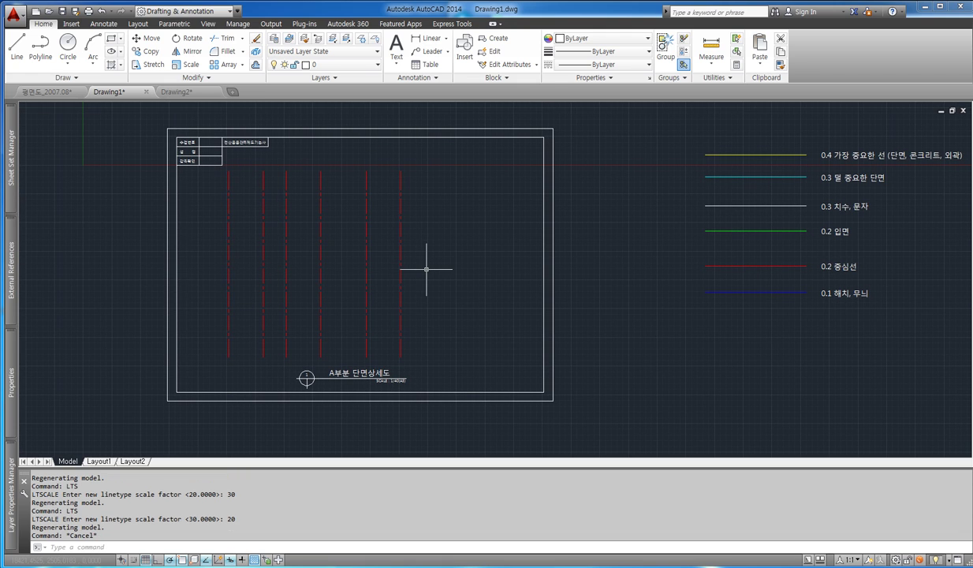
# Step: Draw a horizontal line across all six vertical centre lines near their lower ends, extending past both outer lines
pyautogui.moveTo(365, 245)
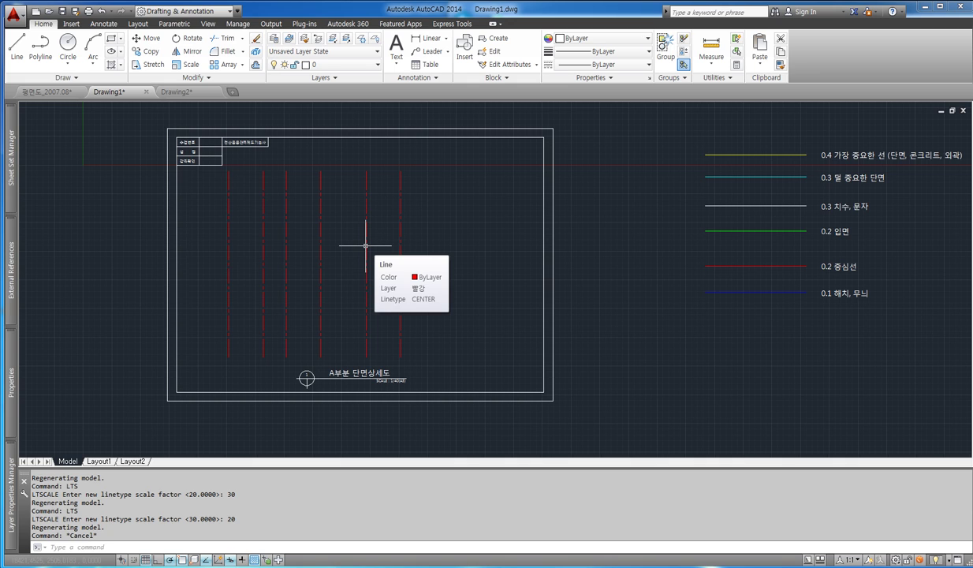
pyautogui.write('l')
pyautogui.press('Return')
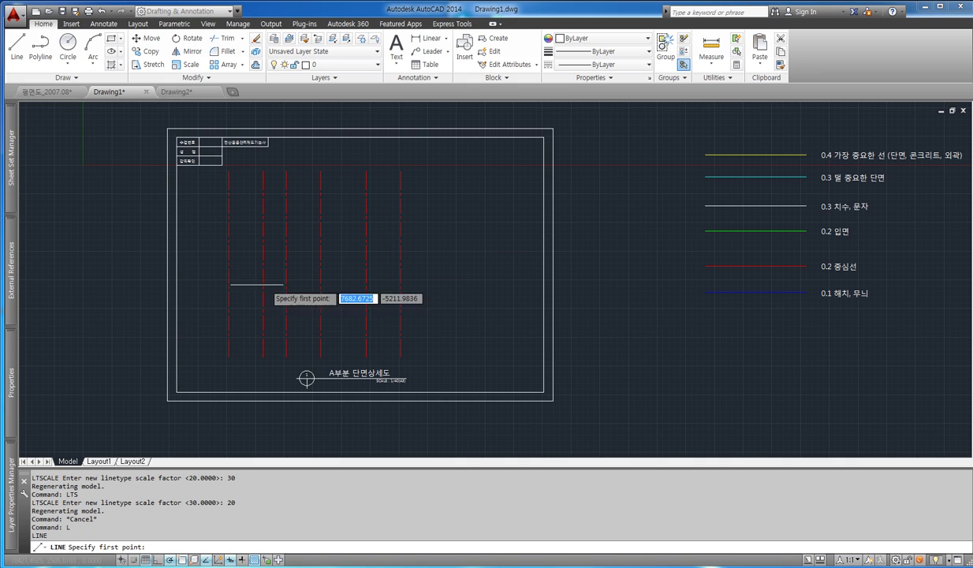
pyautogui.click(193, 319)
pyautogui.click(509, 318)
pyautogui.press('Escape')
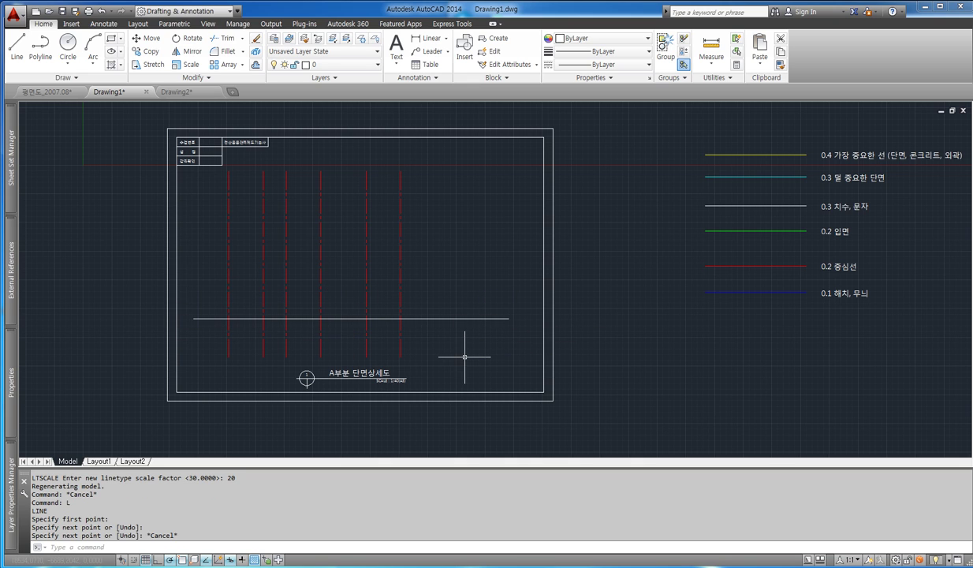
# Step: Offset the horizontal line 40 downward
pyautogui.scroll(8, 399, 382)
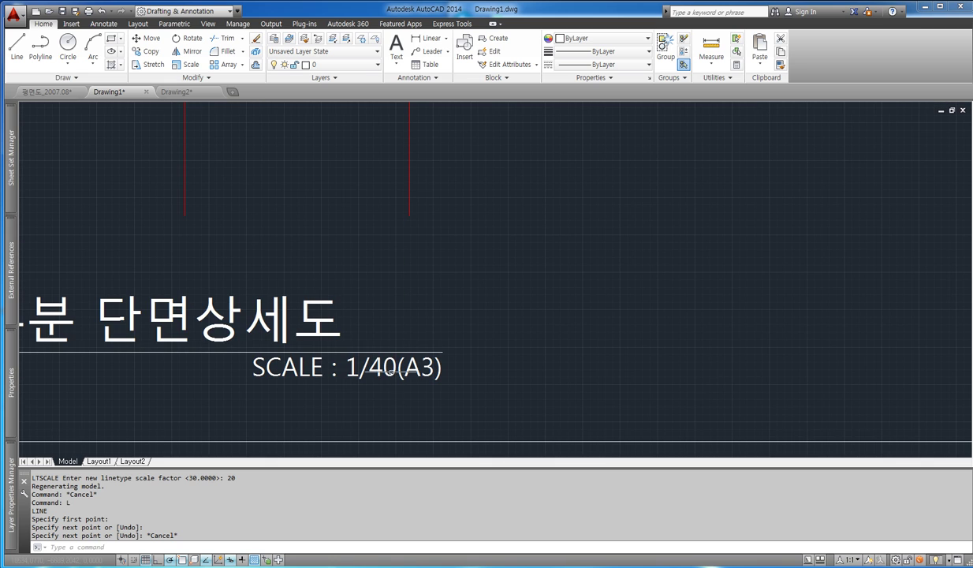
pyautogui.write('o')
pyautogui.press('Return')
pyautogui.write('40')
pyautogui.press('Return')
pyautogui.scroll(-4, 521, 359)
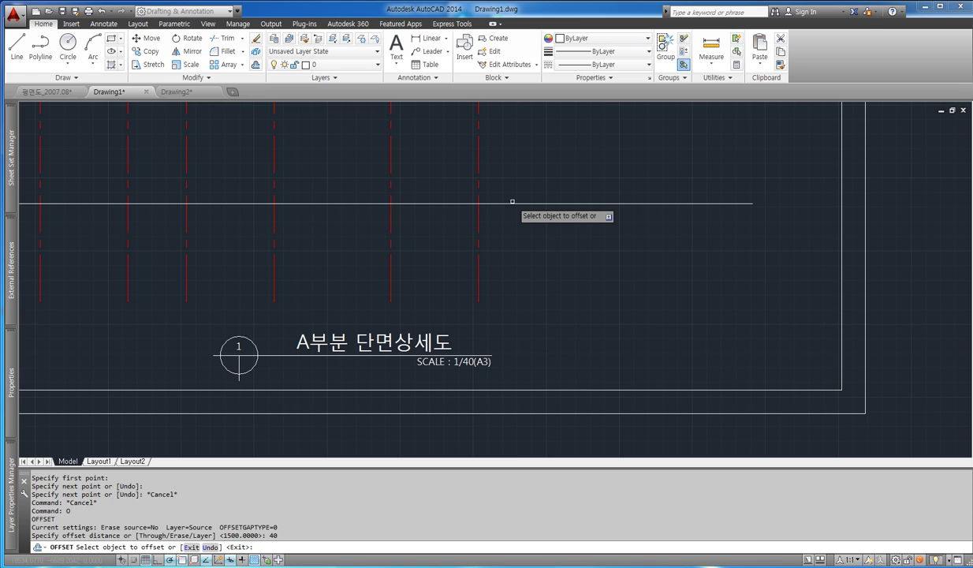
pyautogui.click(512, 203)
pyautogui.click(518, 231)
pyautogui.press('Escape')
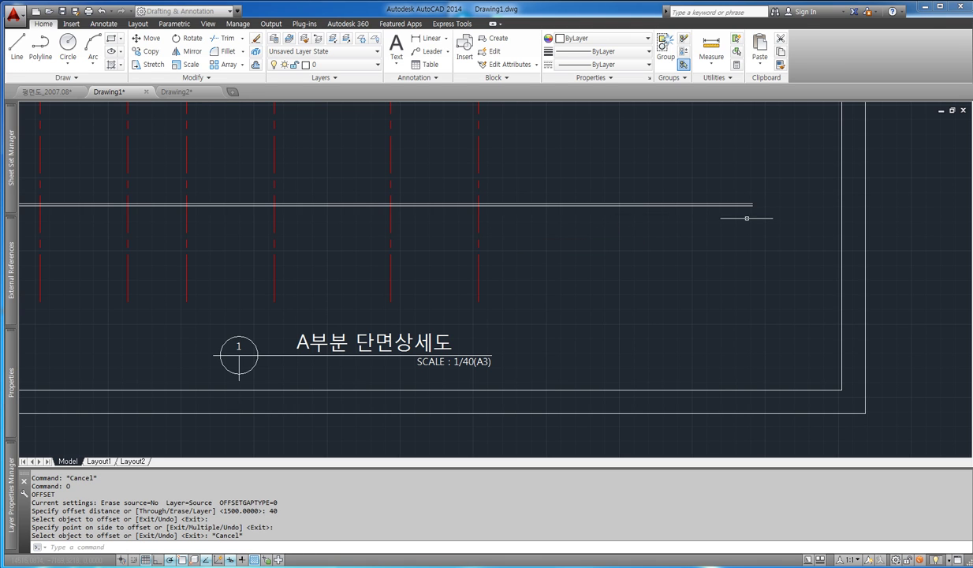
pyautogui.scroll(6, 749, 217)
pyautogui.scroll(4, 762, 153)
pyautogui.scroll(-8, 738, 225)
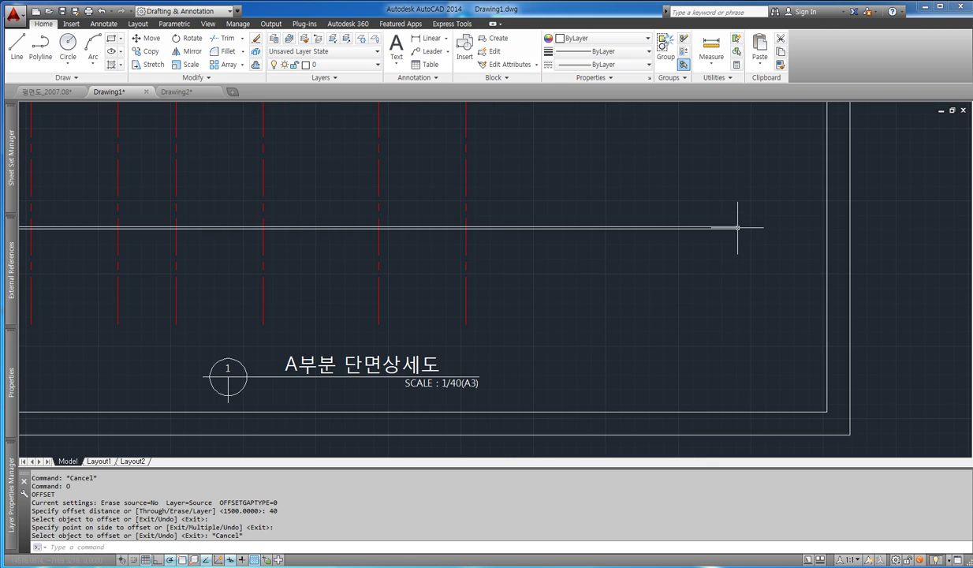
pyautogui.scroll(8, 405, 231)
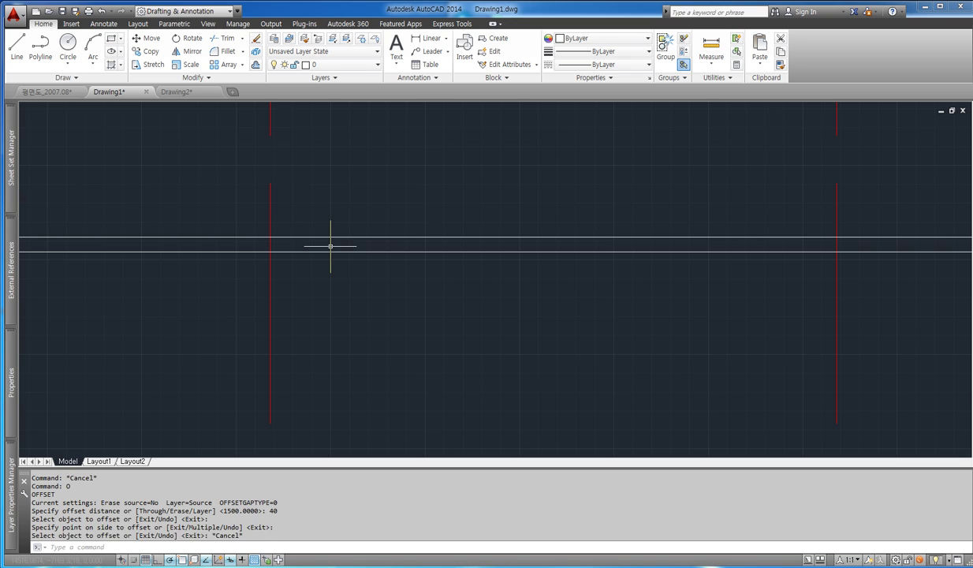
# Step: Offset the upper horizontal line downward repeatedly at a spacing of 4 to build a stack of parallel lines
pyautogui.press('Escape')
pyautogui.write('o')
pyautogui.press('Return')
pyautogui.press('Escape')
pyautogui.write('o')
pyautogui.press('Return')
pyautogui.write('4')
pyautogui.press('Return')
pyautogui.scroll(4, 356, 237)
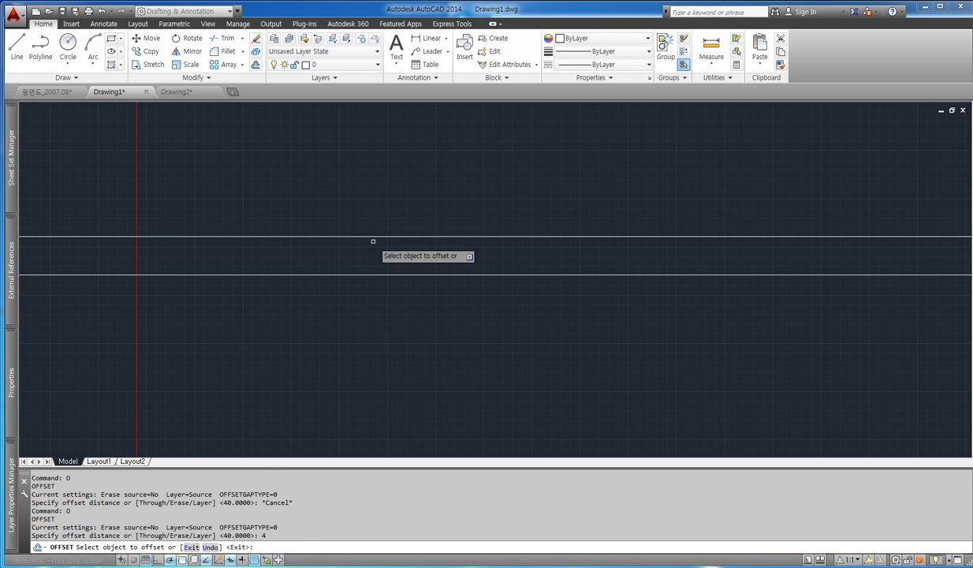
pyautogui.click(373, 238)
pyautogui.click(374, 239)
pyautogui.scroll(2, 375, 234)
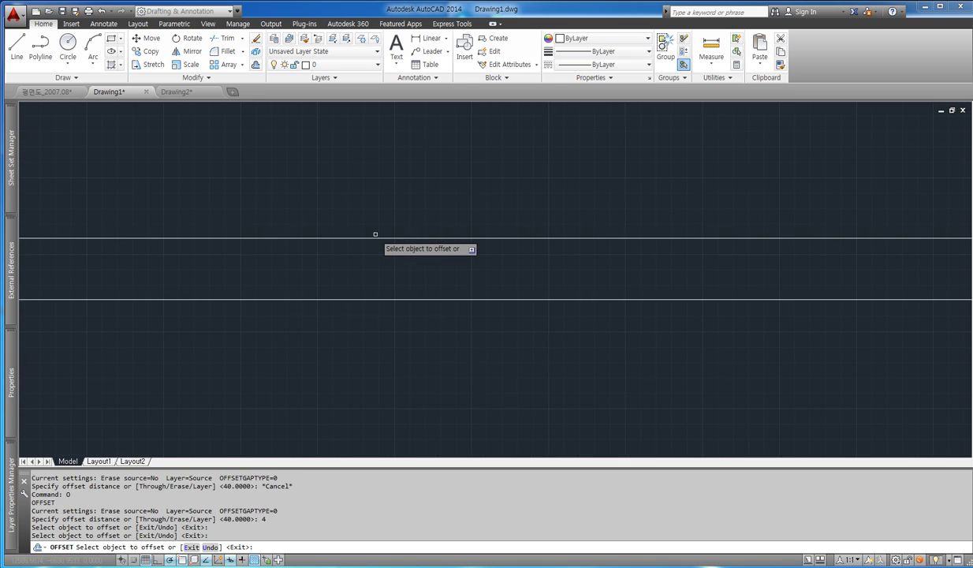
pyautogui.click(375, 237)
pyautogui.click(376, 247)
pyautogui.click(376, 245)
pyautogui.click(376, 252)
pyautogui.click(375, 250)
pyautogui.click(376, 261)
pyautogui.click(377, 255)
pyautogui.click(378, 264)
pyautogui.click(378, 265)
pyautogui.click(378, 262)
pyautogui.click(381, 267)
pyautogui.click(383, 269)
pyautogui.click(385, 278)
pyautogui.click(380, 275)
pyautogui.click(391, 284)
pyautogui.click(393, 281)
pyautogui.click(392, 286)
pyautogui.click(394, 286)
pyautogui.click(395, 286)
pyautogui.click(394, 286)
pyautogui.click(395, 289)
pyautogui.scroll(-6, 552, 299)
pyautogui.press('Escape')
pyautogui.scroll(10, 555, 299)
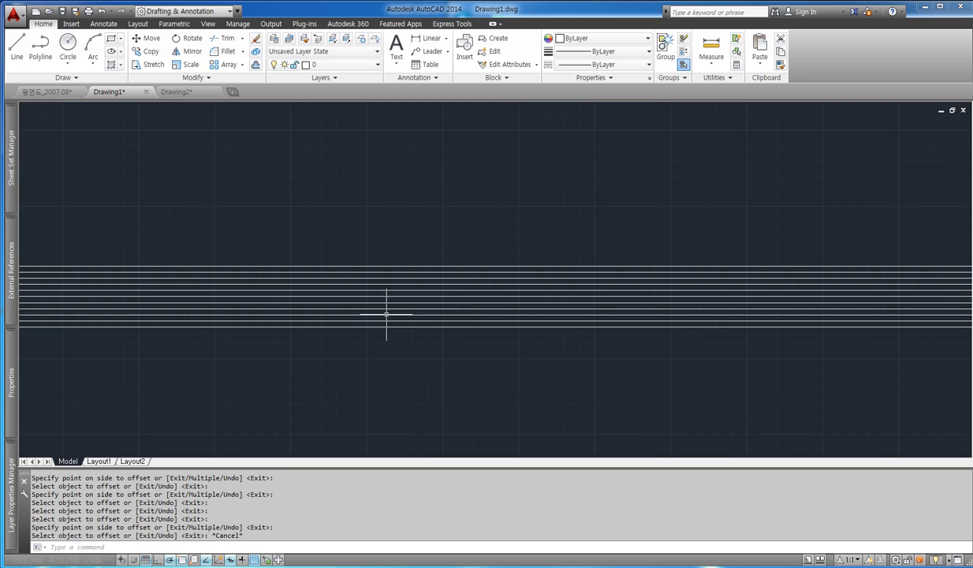
# Step: Erase the six lowest lines of the horizontal stack, keeping the upper five
pyautogui.write('E')
pyautogui.press('Return')
pyautogui.click(419, 335)
pyautogui.click(379, 299)
pyautogui.click(364, 287)
pyautogui.click(384, 290)
pyautogui.scroll(-5, 315, 297)
pyautogui.scroll(6, 394, 309)
pyautogui.scroll(-5, 356, 299)
pyautogui.moveTo(536, 256)
pyautogui.mouseDown(button='middle')
pyautogui.moveTo(504, 334)
pyautogui.moveTo(468, 345)
pyautogui.mouseUp(button='middle')
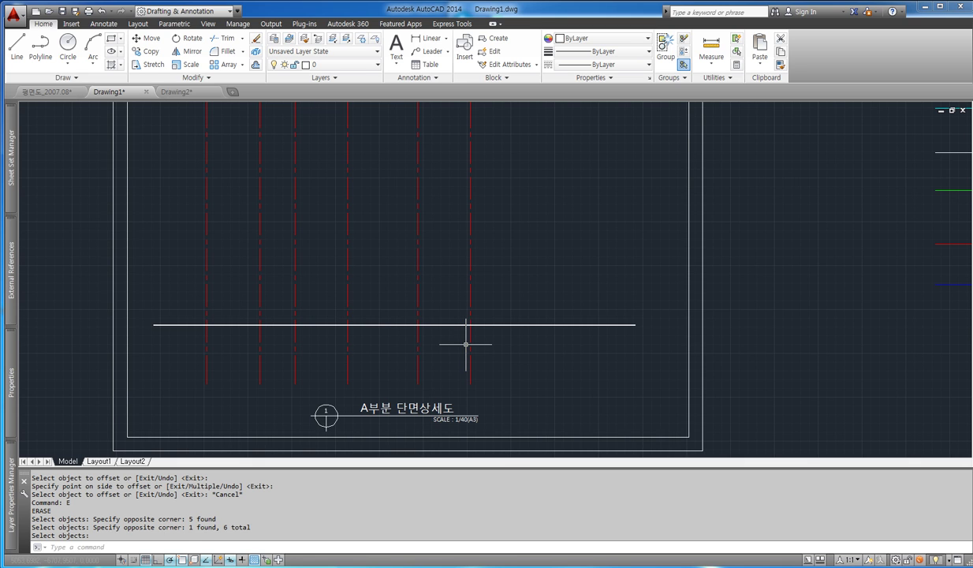
# Step: Examine the entrance steps and the FL level marks in the 평면도_2007.08 floor plan
pyautogui.click(57, 93)
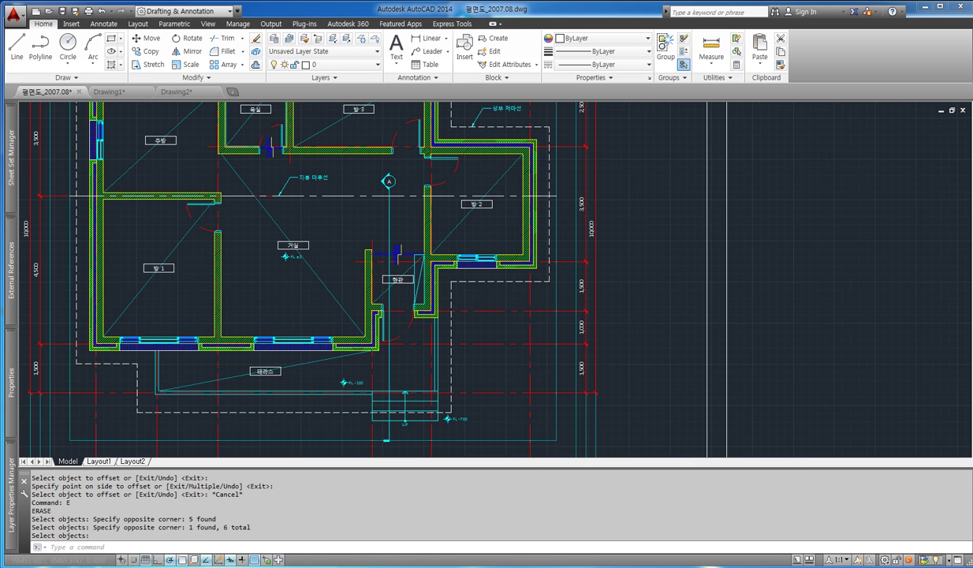
pyautogui.scroll(2, 382, 346)
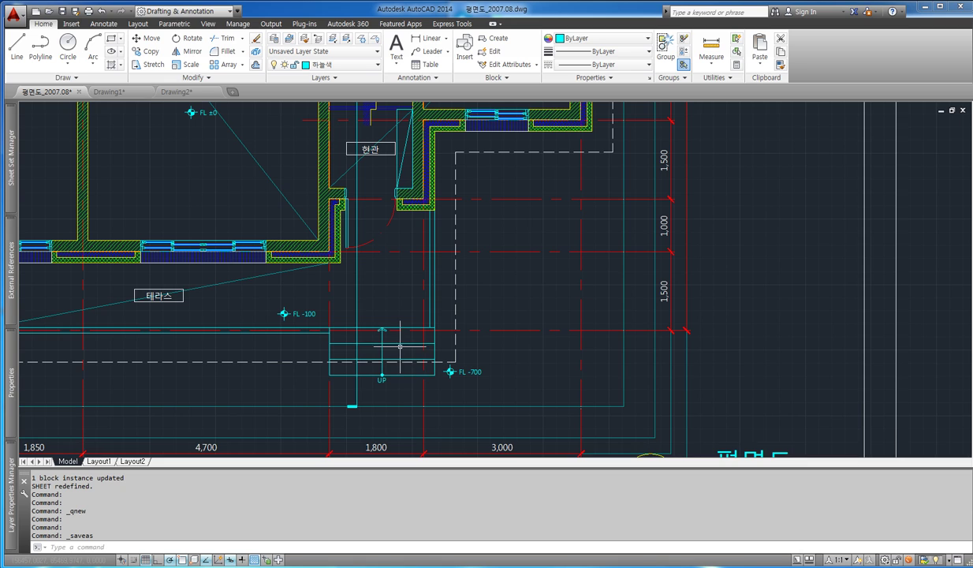
pyautogui.scroll(2, 322, 312)
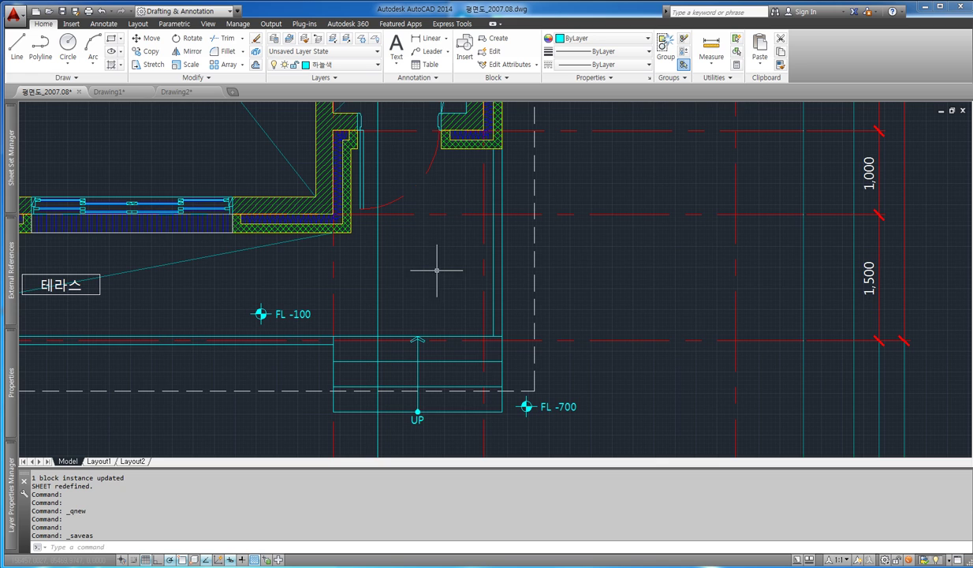
pyautogui.moveTo(493, 408); pyautogui.dragTo(465, 388, button='middle')
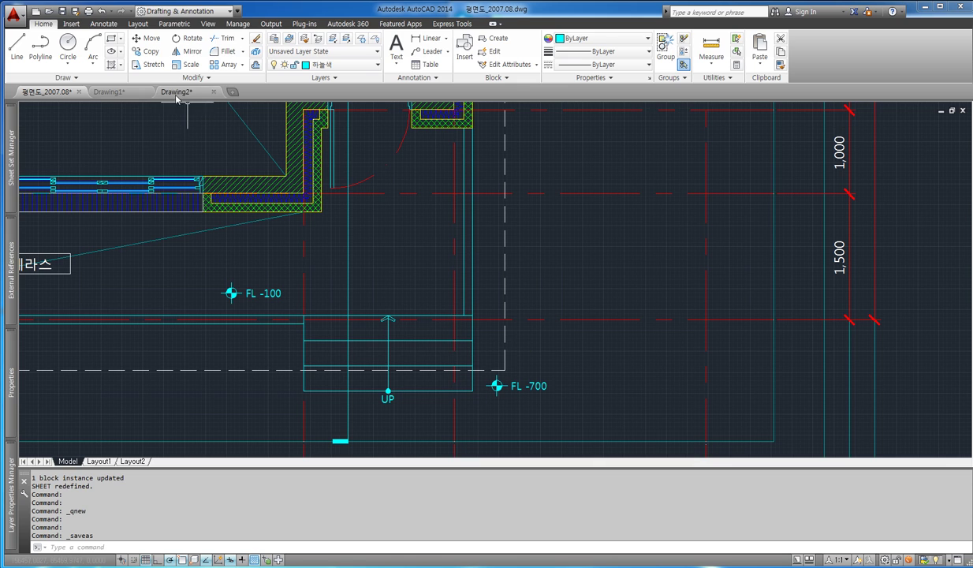
pyautogui.scroll(-2, 322, 272)
pyautogui.scroll(2, 321, 227)
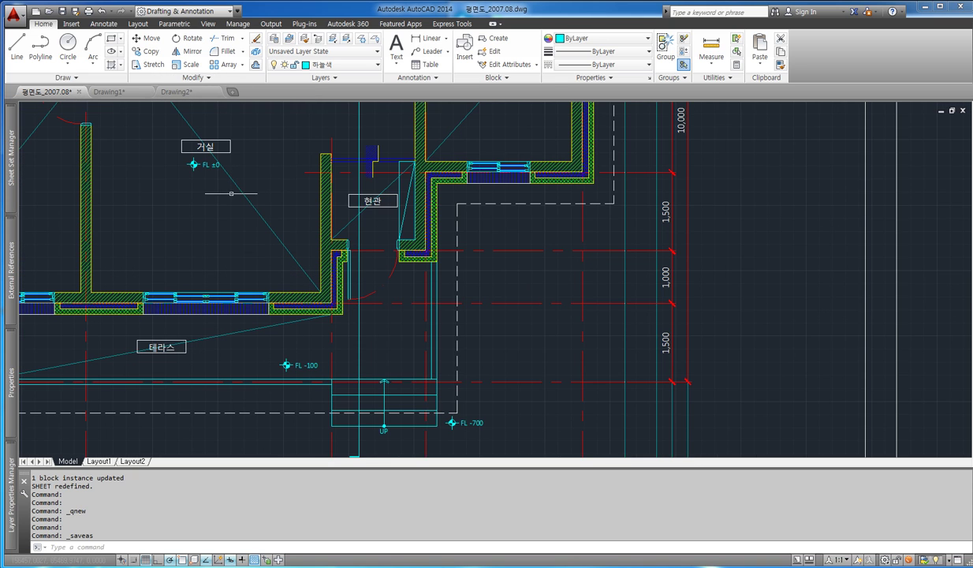
# Step: In Drawing1, start a polyline where the first centre line meets the top horizontal line, going 150 up and 300 right
pyautogui.click(110, 92)
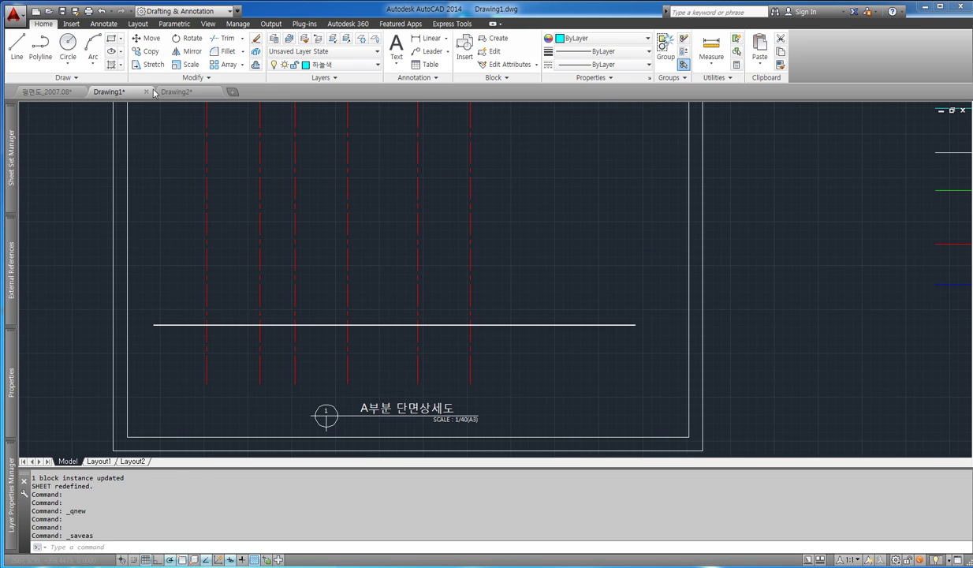
pyautogui.press('Escape')
pyautogui.write('PL')
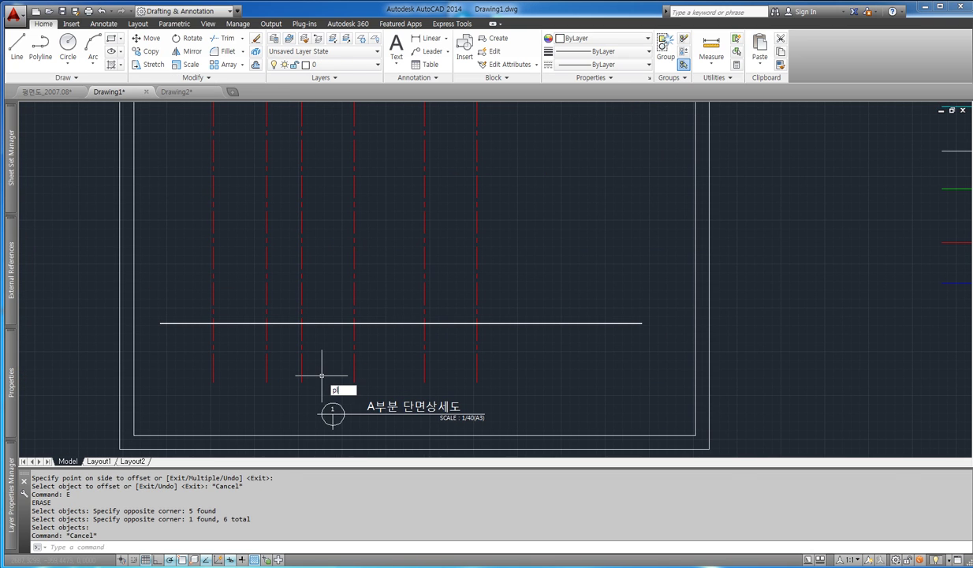
pyautogui.press('Return')
pyautogui.scroll(6, 194, 335)
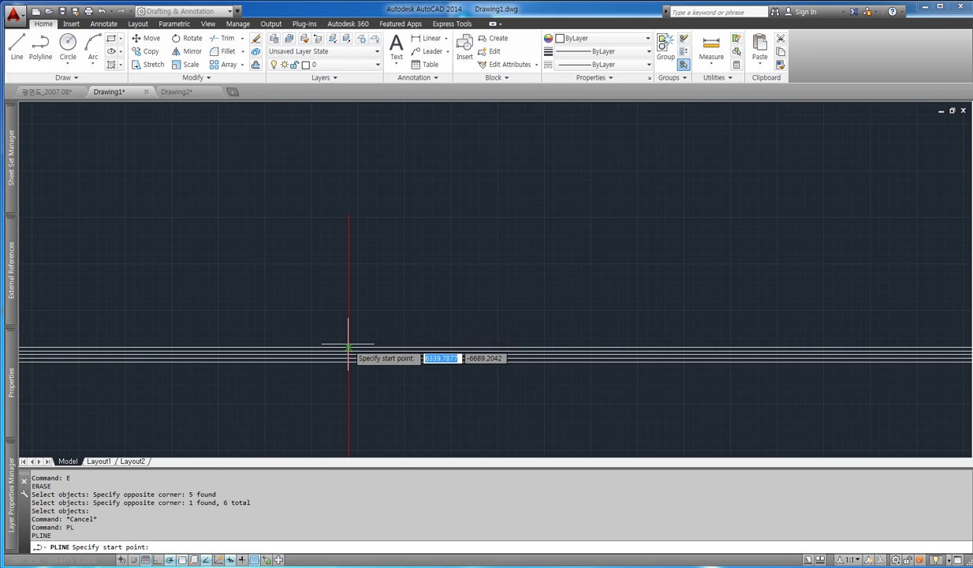
pyautogui.click(348, 347)
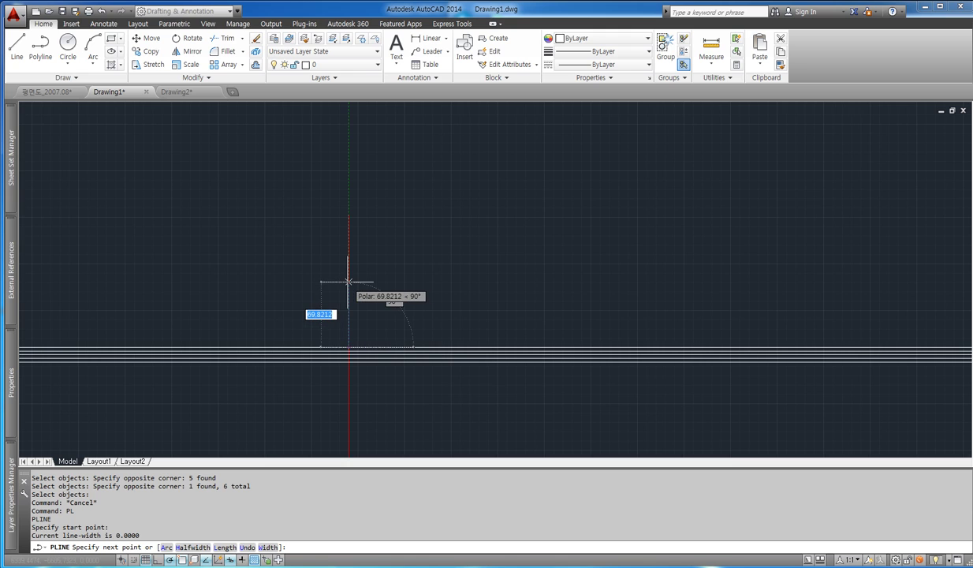
pyautogui.write('150')
pyautogui.press('Return')
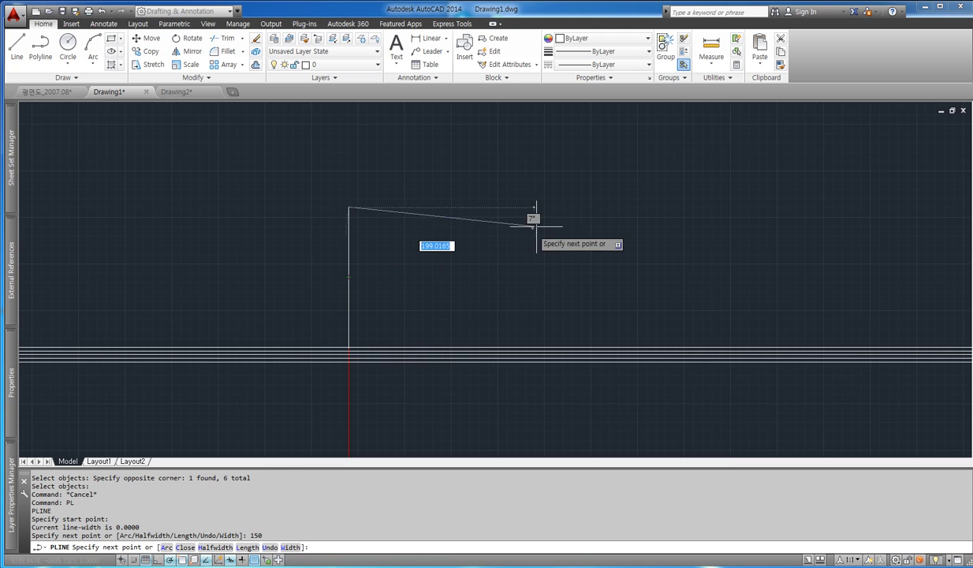
pyautogui.write('300')
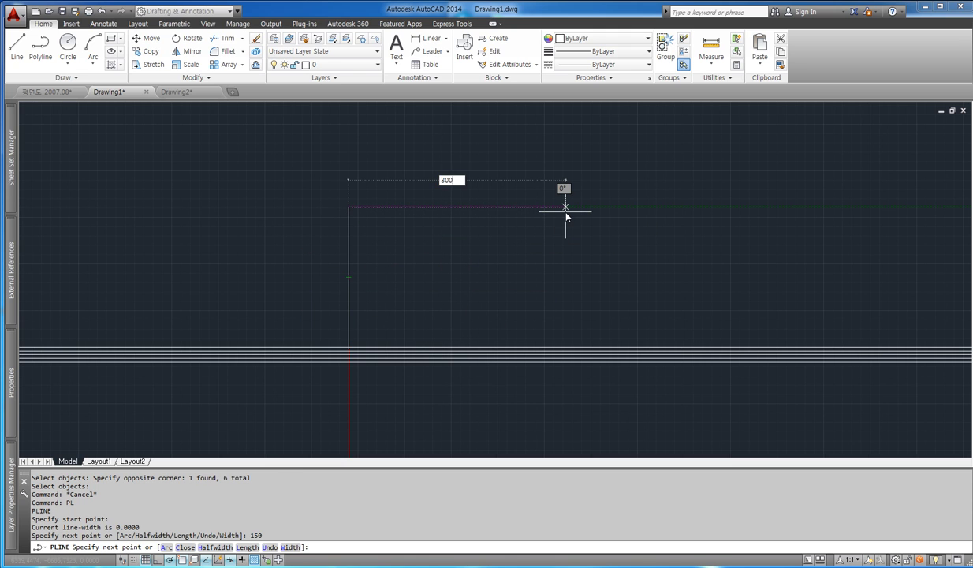
pyautogui.press('Return')
# Step: Continue the stair polyline with two more steps, each rising 150 and running 300 to the right
pyautogui.moveTo(516, 284); pyautogui.dragTo(259, 394, button='middle')
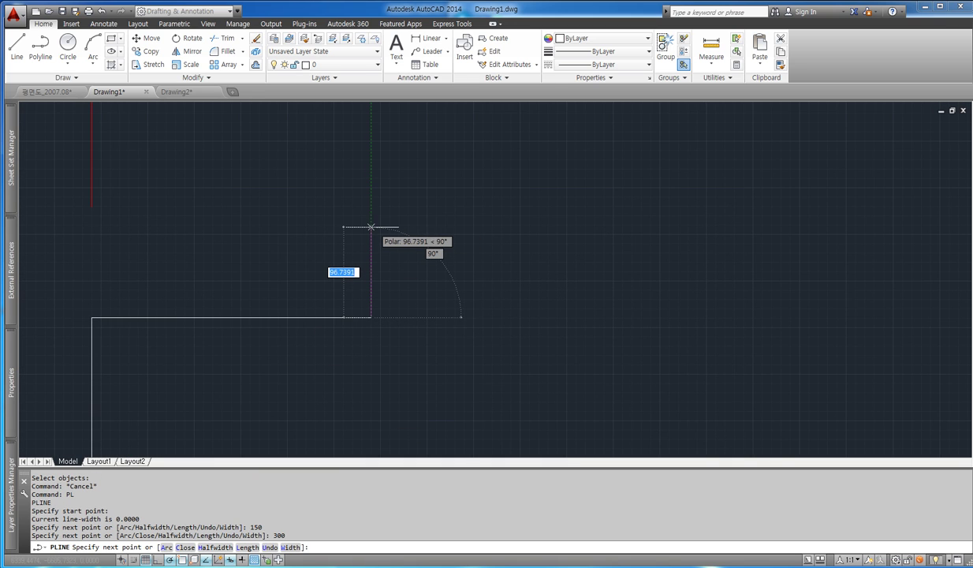
pyautogui.write('150')
pyautogui.press('Return')
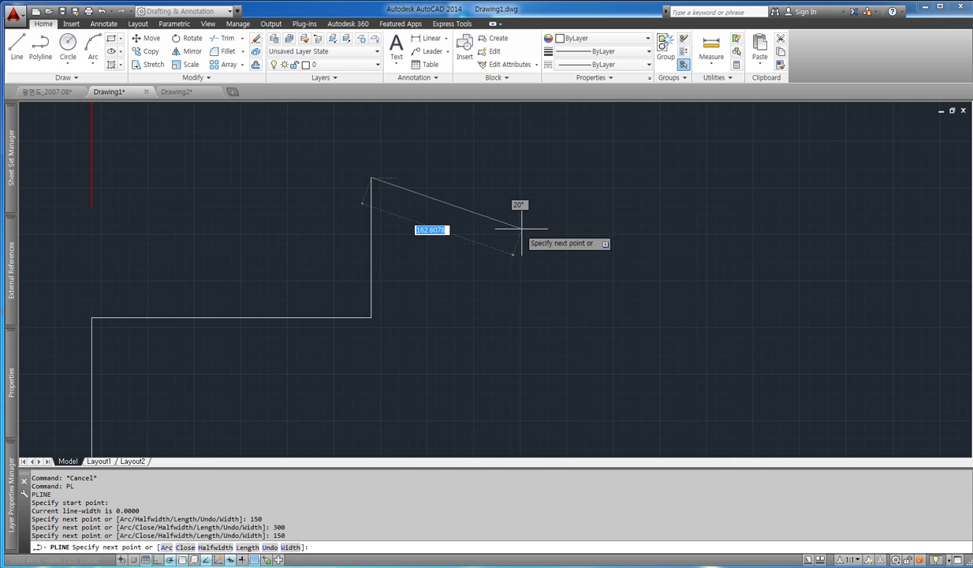
pyautogui.write('300')
pyautogui.press('Return')
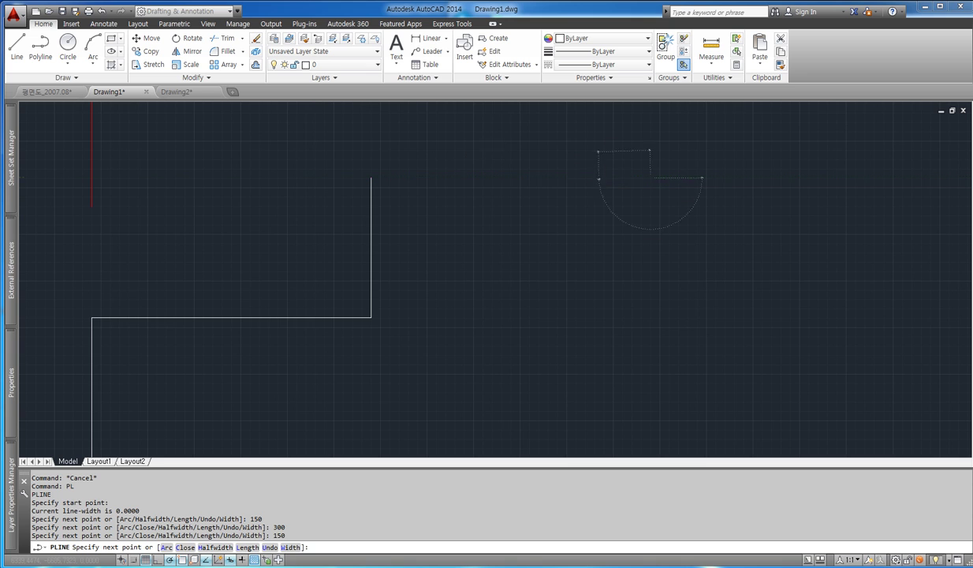
pyautogui.scroll(-2, 250, 340)
pyautogui.scroll(-3, 432, 284)
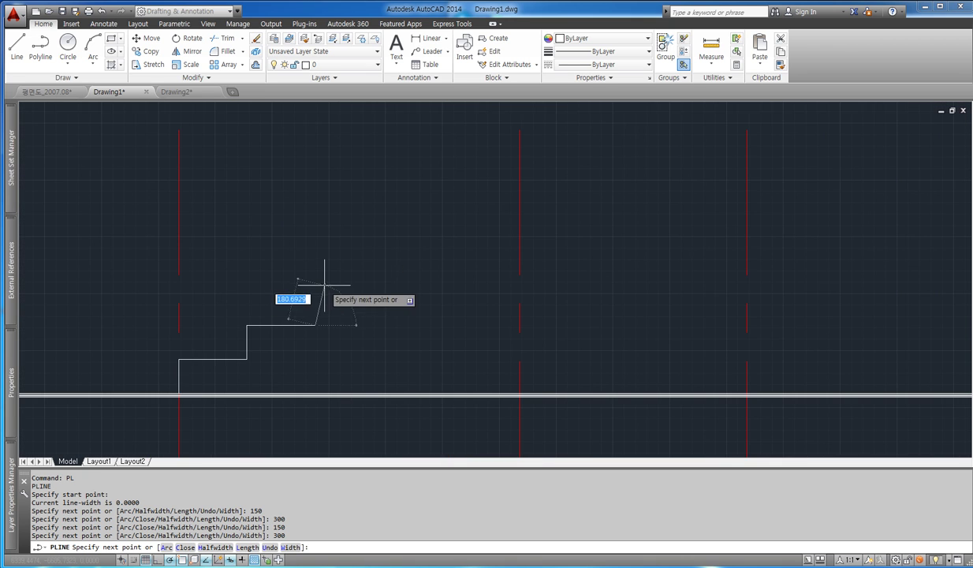
pyautogui.write('150')
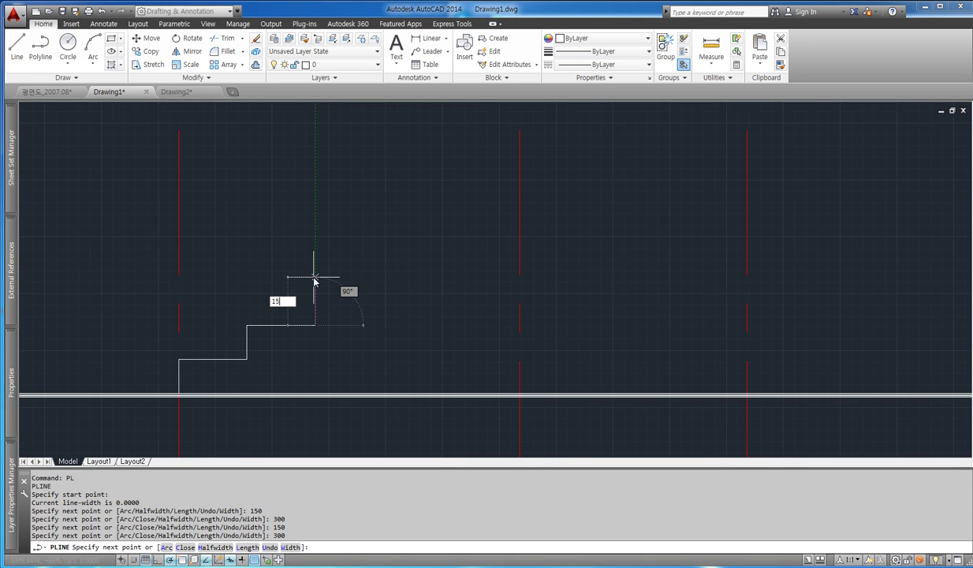
pyautogui.press('Return')
pyautogui.write('3')
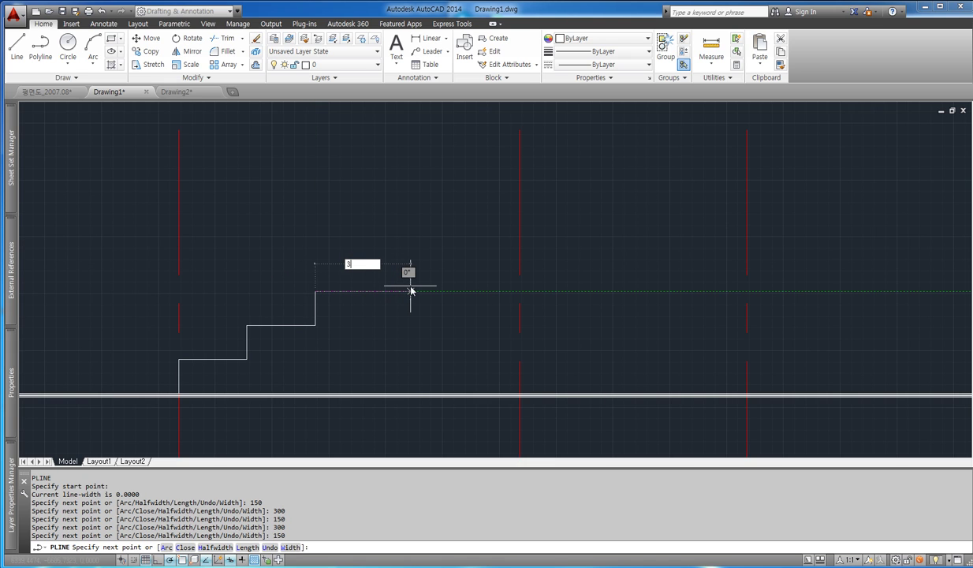
pyautogui.write('00')
pyautogui.press('Return')
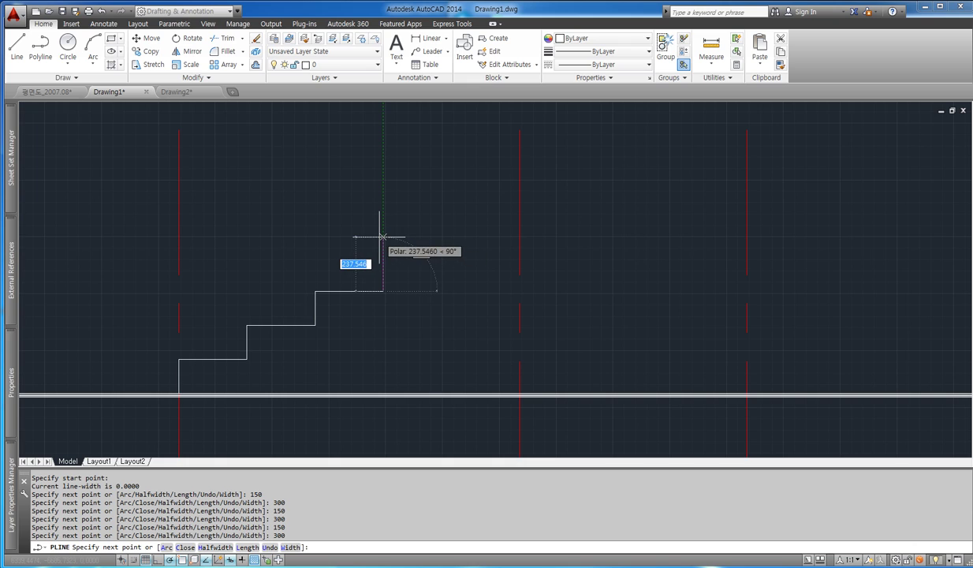
pyautogui.write('300')
pyautogui.press('Return')
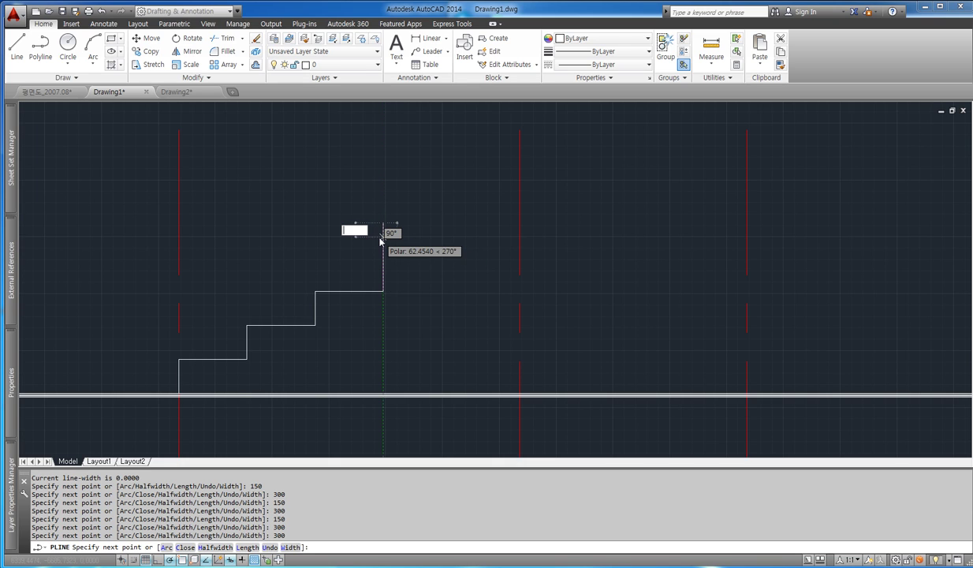
pyautogui.write('u')
pyautogui.press('Return')
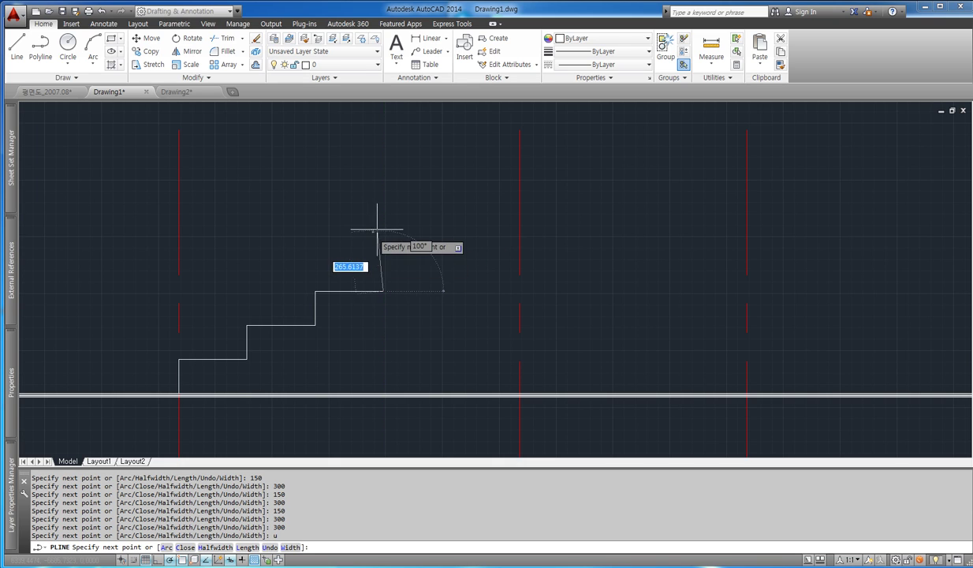
# Step: Finish the stair polyline with a 150 rise and a horizontal run about 10140 long past the last centre line
pyautogui.write('150')
pyautogui.press('Return')
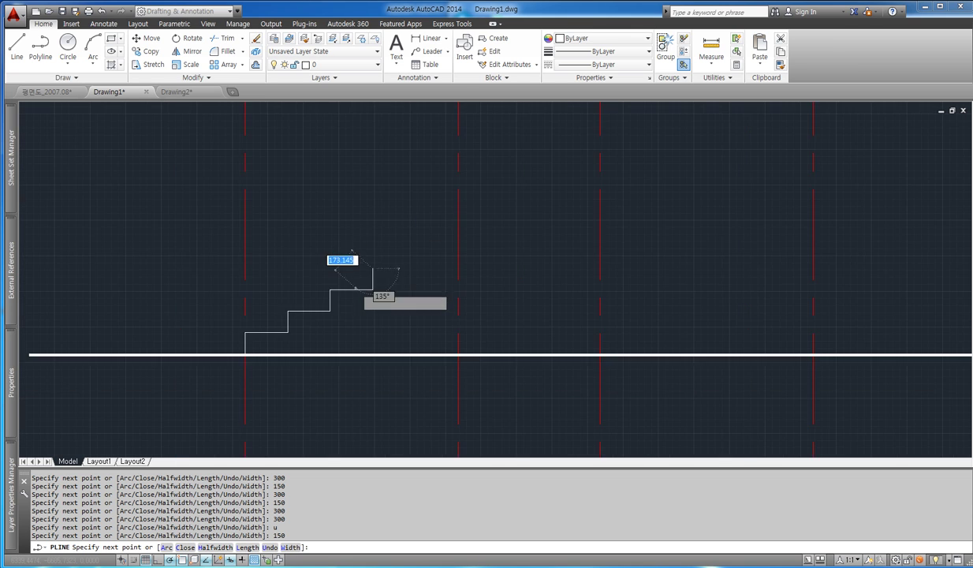
pyautogui.scroll(-8, 371, 292)
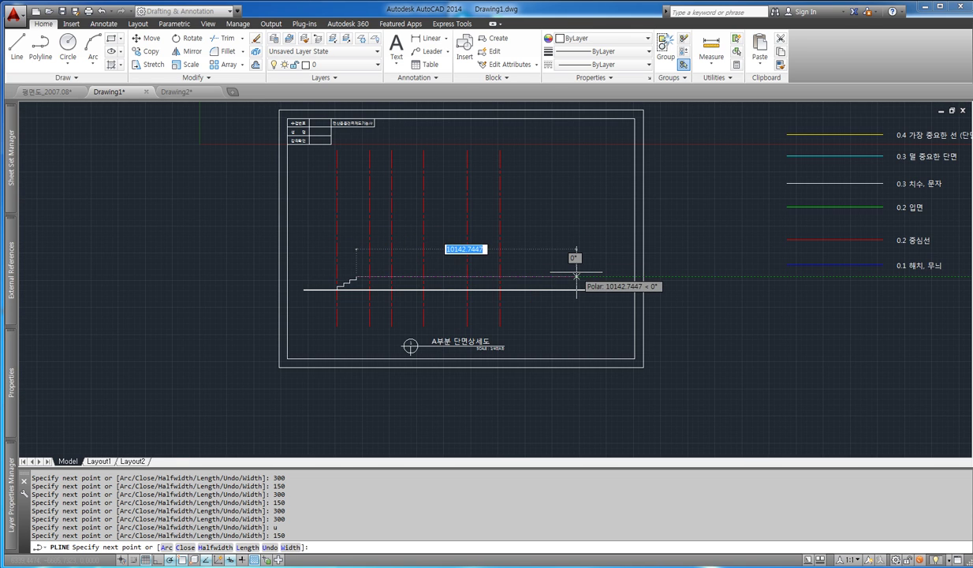
pyautogui.scroll(4, 510, 279)
pyautogui.press('Escape')
pyautogui.click(414, 270)
pyautogui.click(122, 273)
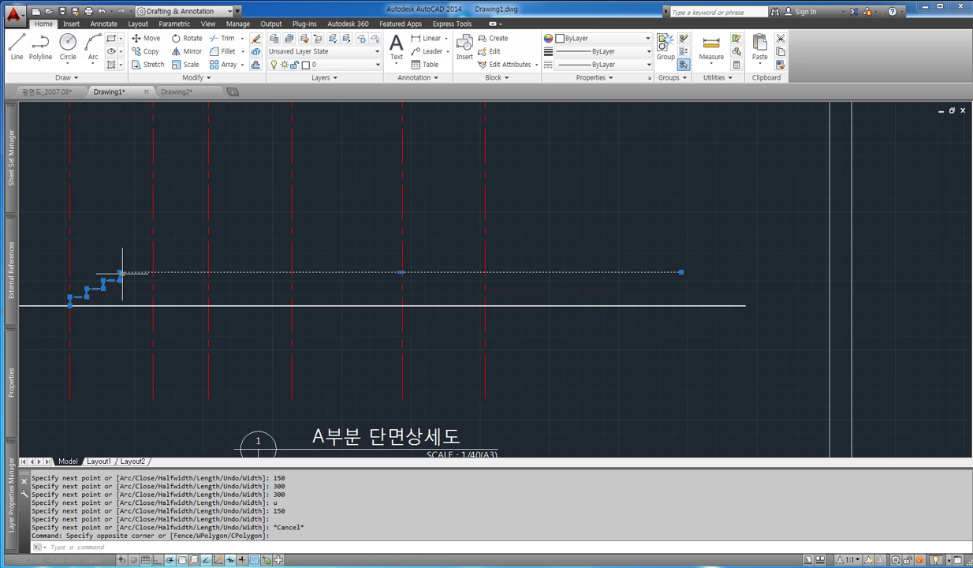
pyautogui.moveTo(351, 302); pyautogui.dragTo(486, 302, button='middle')
pyautogui.press('Escape')
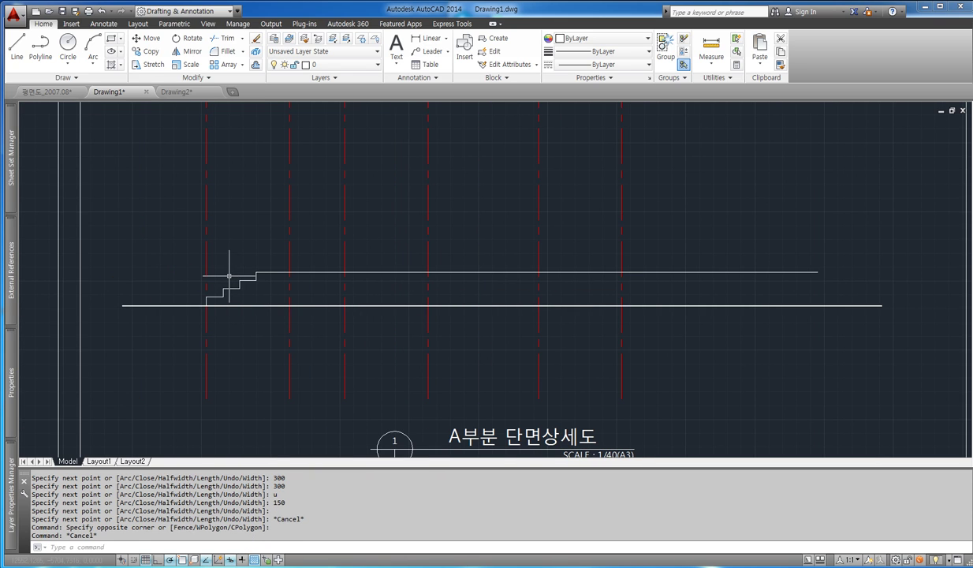
# Step: Examine the entrance steps and the adjoining FL -100 terrace edge around the section line in the 평면도_2007.08 floor plan
pyautogui.click(63, 92)
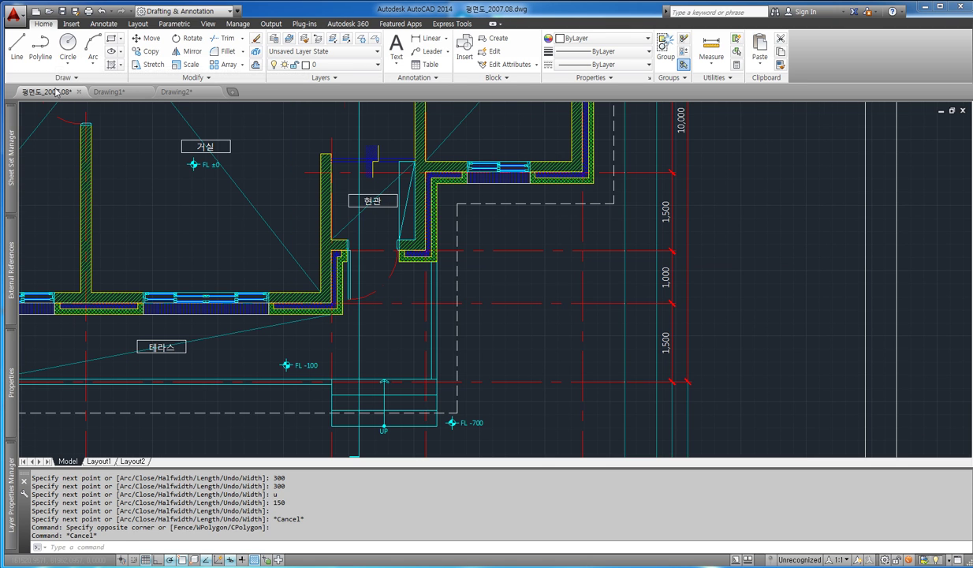
pyautogui.scroll(5, 370, 315)
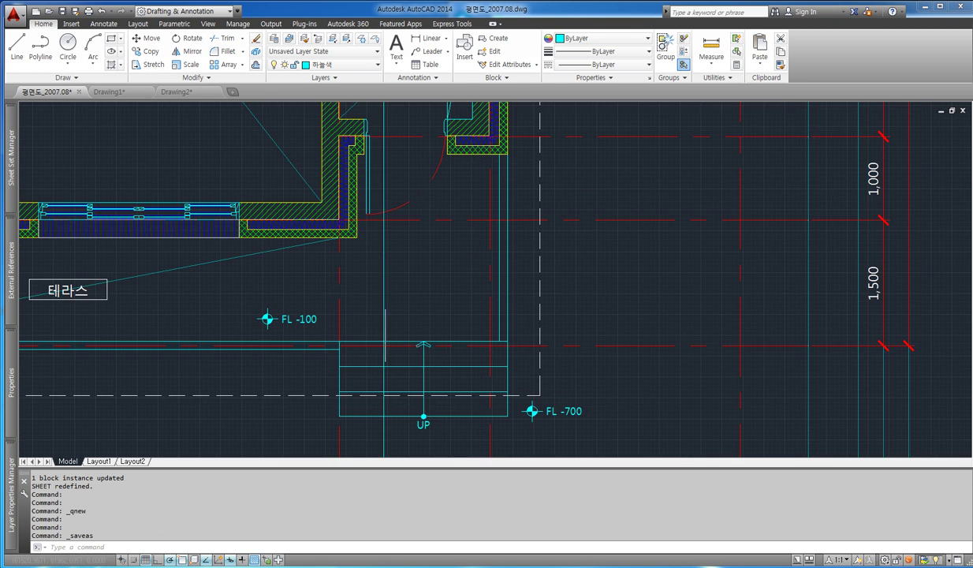
pyautogui.press('Escape')
pyautogui.scroll(2, 395, 272)
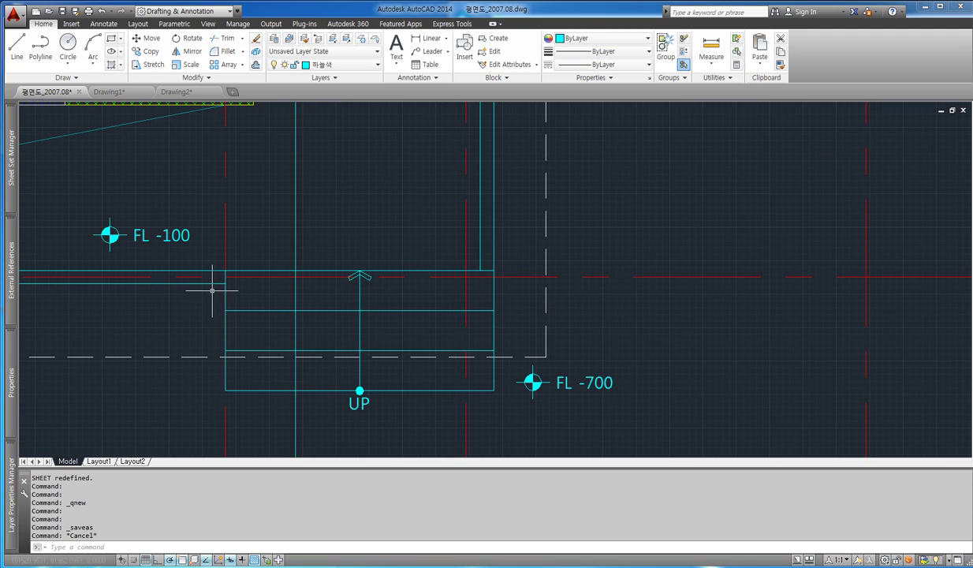
pyautogui.scroll(4, 210, 279)
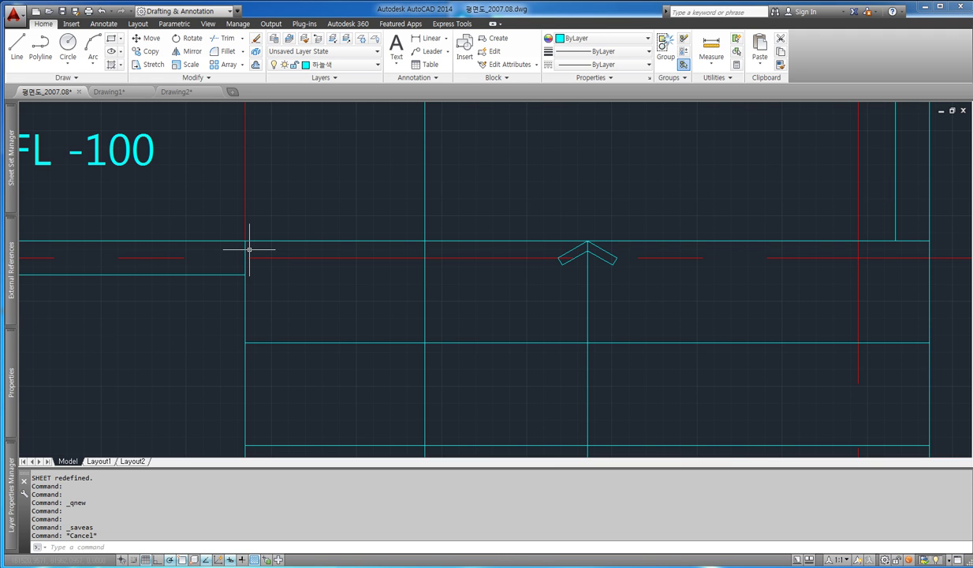
pyautogui.moveTo(250, 259); pyautogui.dragTo(473, 256, button='middle')
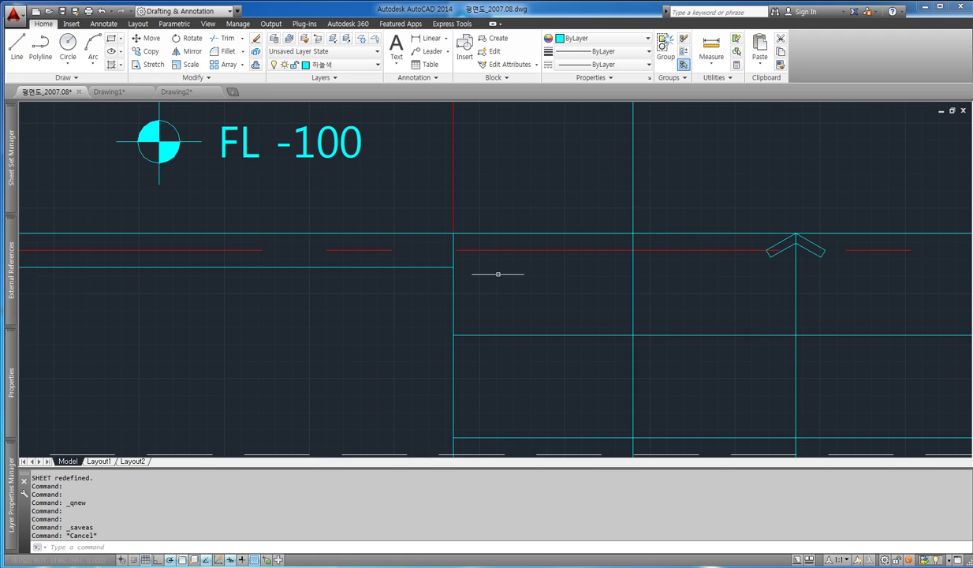
pyautogui.scroll(-5, 383, 301)
pyautogui.scroll(6, 347, 325)
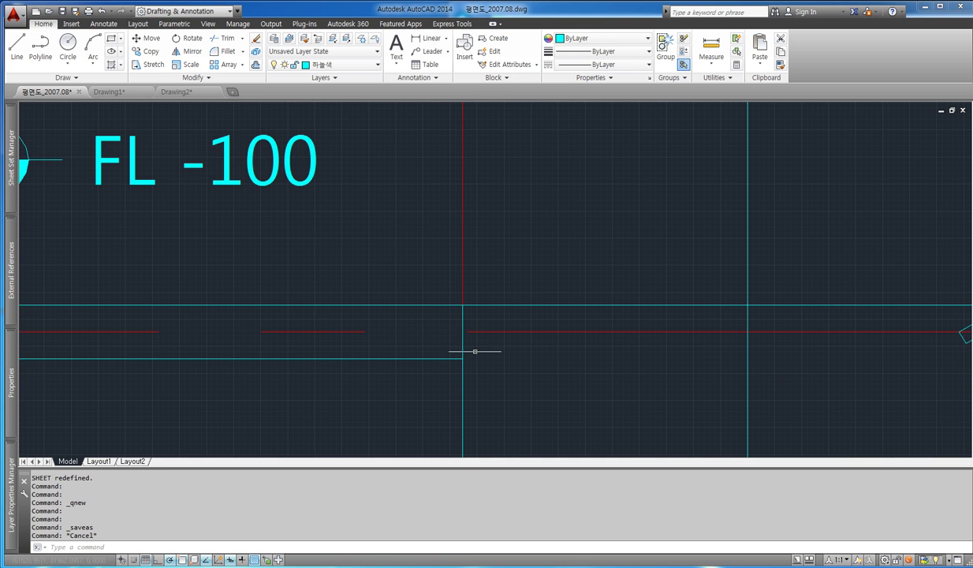
pyautogui.scroll(-2, 377, 237)
pyautogui.scroll(-2, 377, 236)
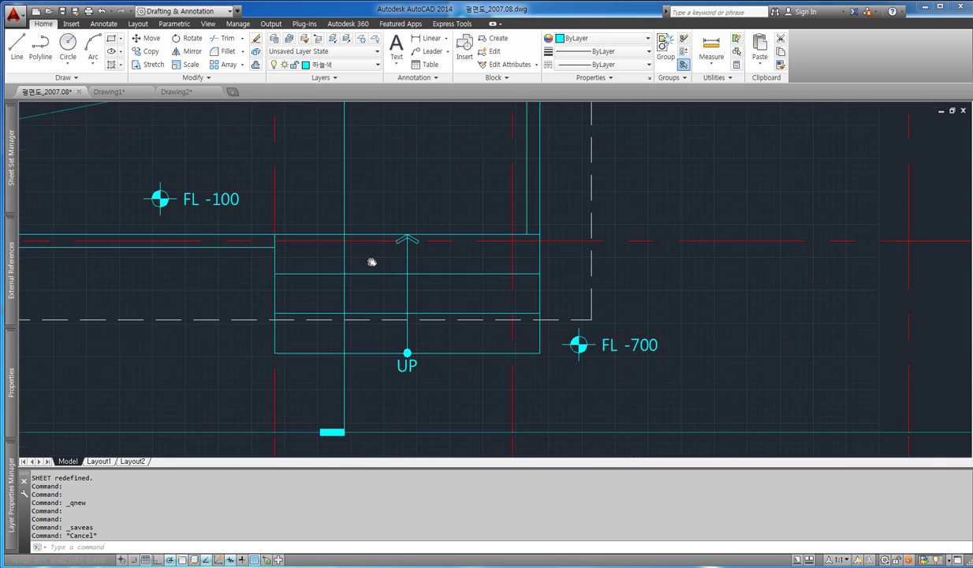
# Step: In Drawing1, move the stair polyline from the top corner of its last riser onto the first centre line
pyautogui.scroll(1, 368, 260)
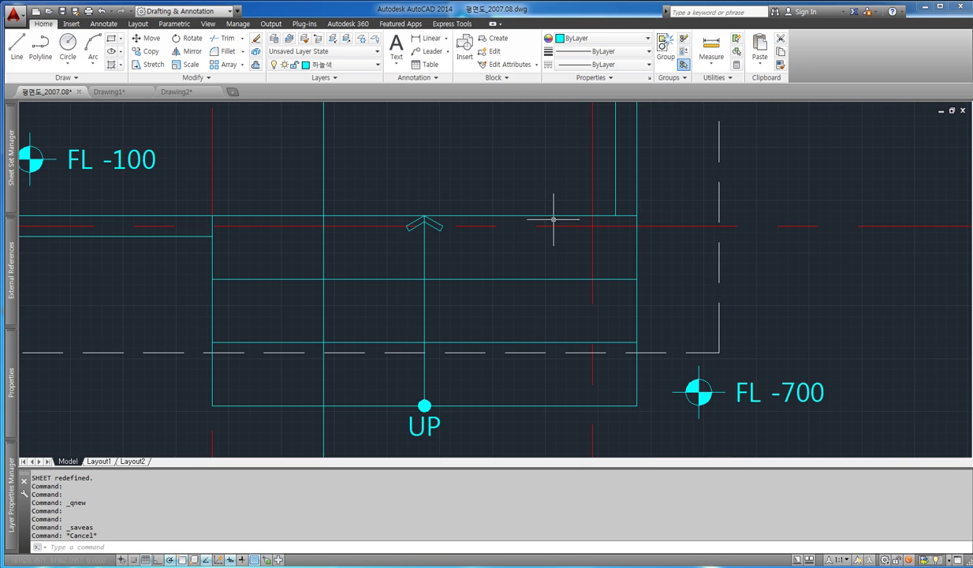
pyautogui.click(132, 93)
pyautogui.press('Escape')
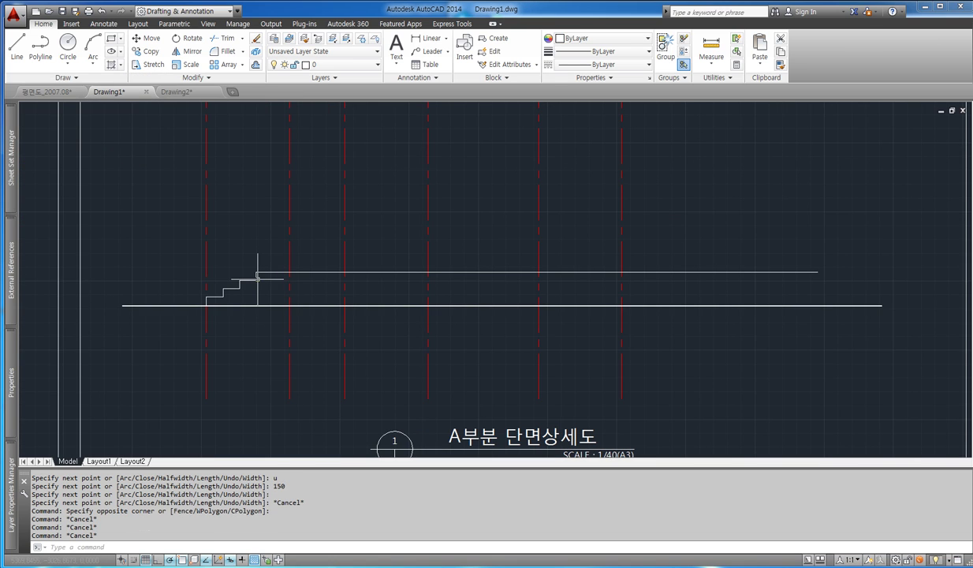
pyautogui.write('m')
pyautogui.press('Return')
pyautogui.moveTo(267, 292); pyautogui.dragTo(233, 260)
pyautogui.scroll(2, 233, 259)
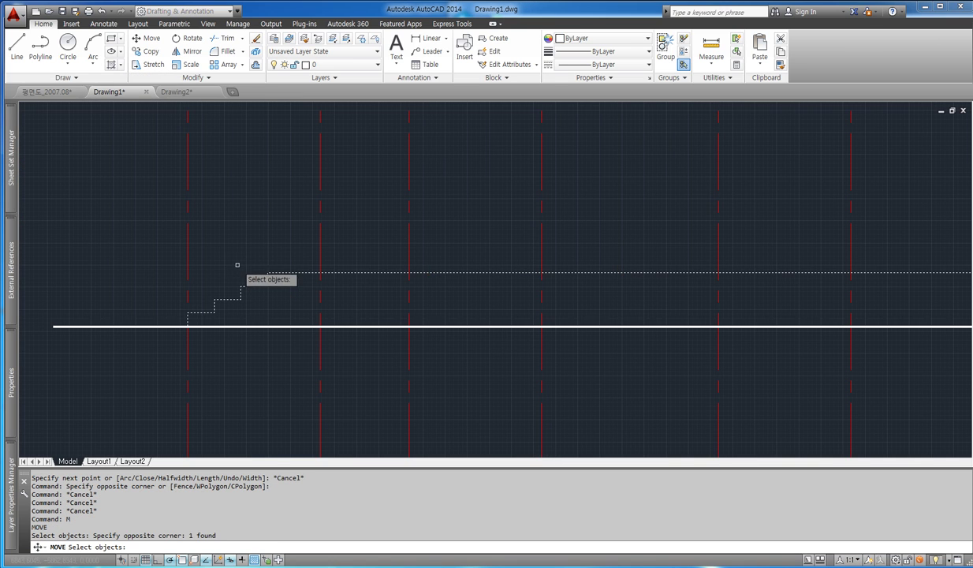
pyautogui.press('Return')
pyautogui.click(266, 269)
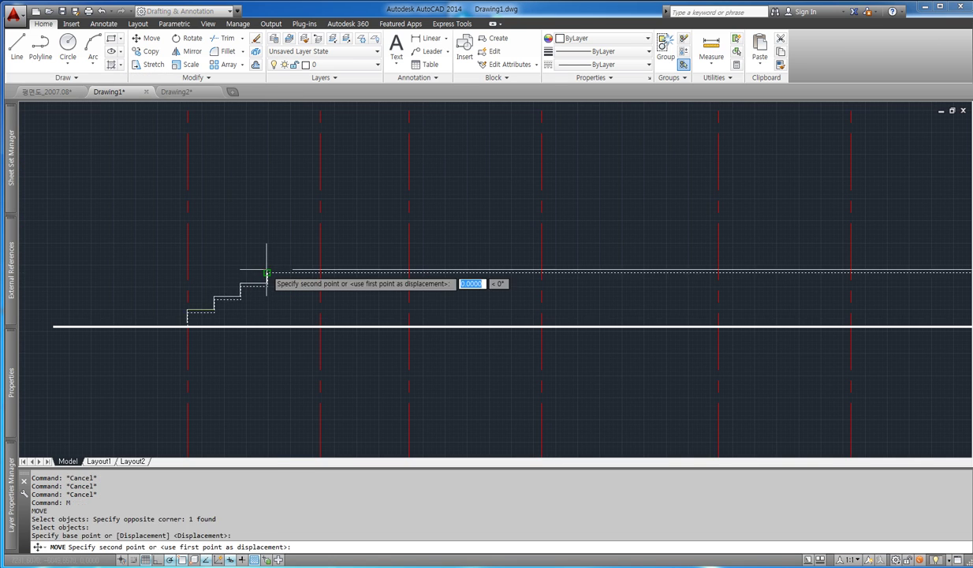
pyautogui.click(187, 273)
# Step: Check the top step edge against the centre line in 평면도_2007.08, and move the stair polyline 50 to the right in Drawing1
pyautogui.click(48, 91)
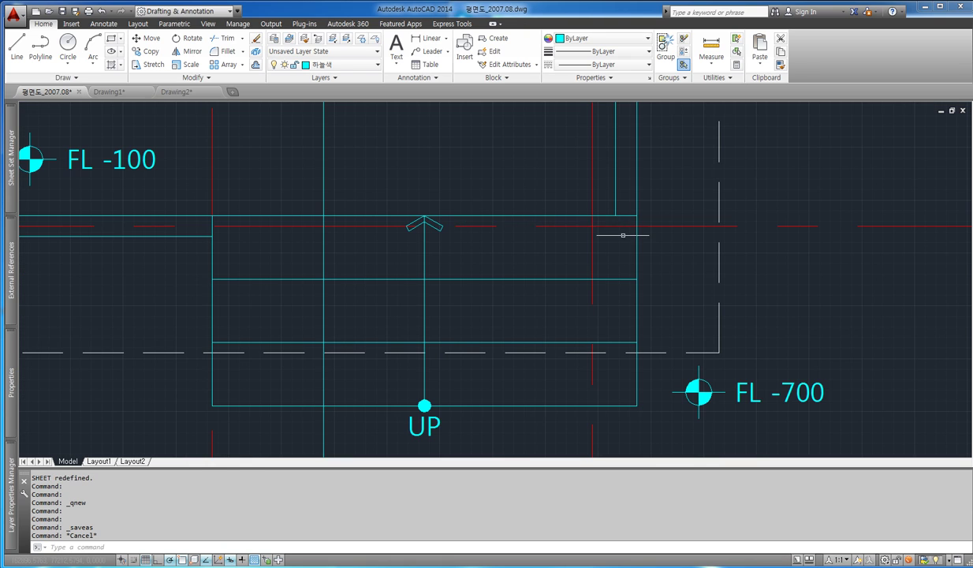
pyautogui.click(111, 92)
pyautogui.write('M')
pyautogui.press('Return')
pyautogui.click(252, 283)
pyautogui.click(224, 241)
pyautogui.press('Return')
pyautogui.click(205, 196)
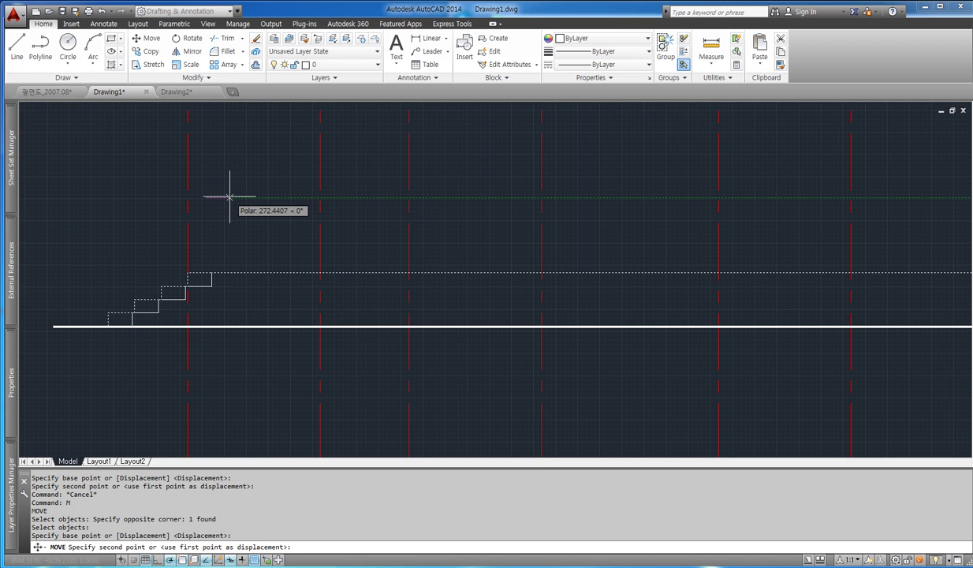
pyautogui.write('50')
pyautogui.press('Return')
pyautogui.scroll(3, 170, 276)
pyautogui.scroll(-5, 209, 265)
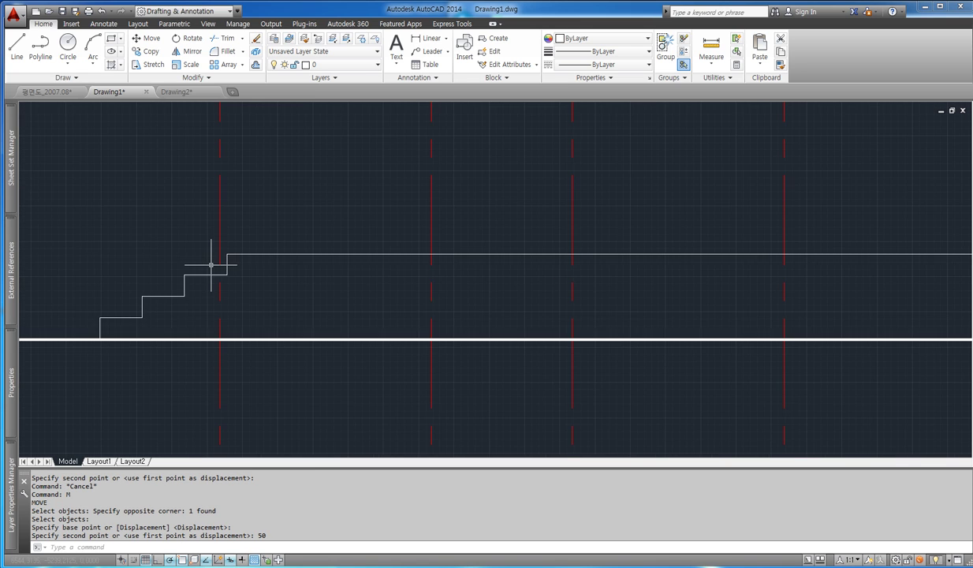
# Step: Stretch the upper ends of all six red centre lines straight down, leaving free space below the title block
pyautogui.moveTo(356, 250); pyautogui.dragTo(328, 306, button='middle')
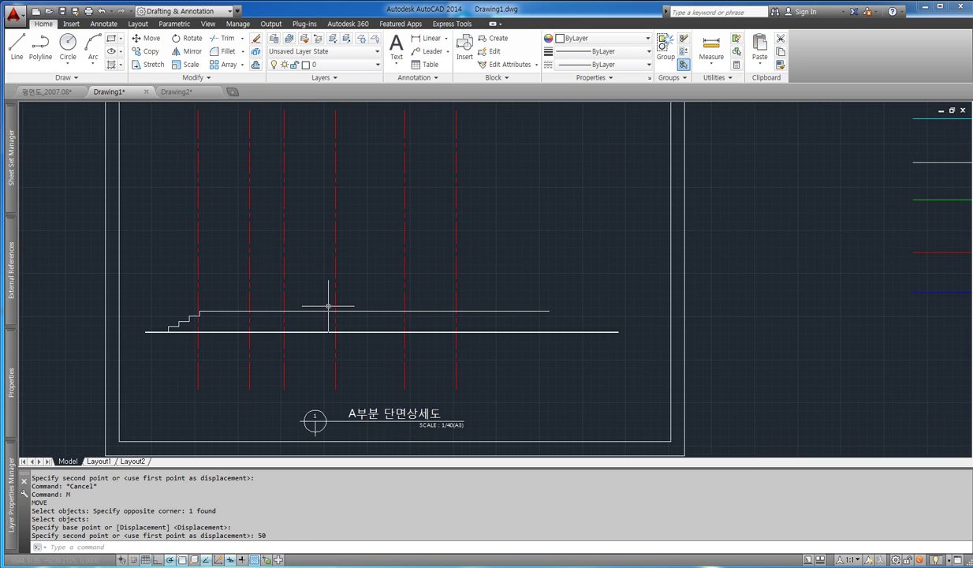
pyautogui.scroll(-2, 278, 222)
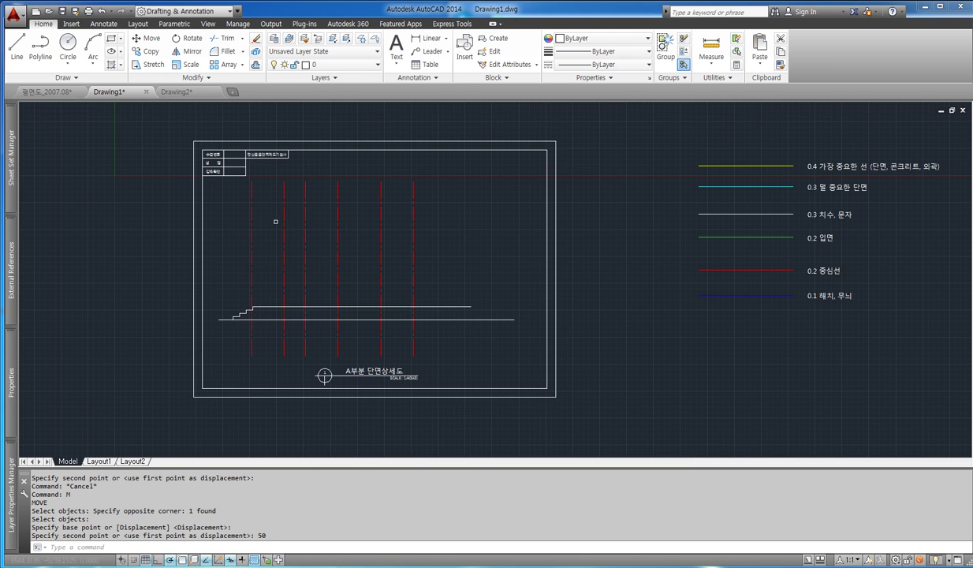
pyautogui.scroll(2, 345, 211)
pyautogui.press('Escape')
pyautogui.write('s')
pyautogui.press('Return')
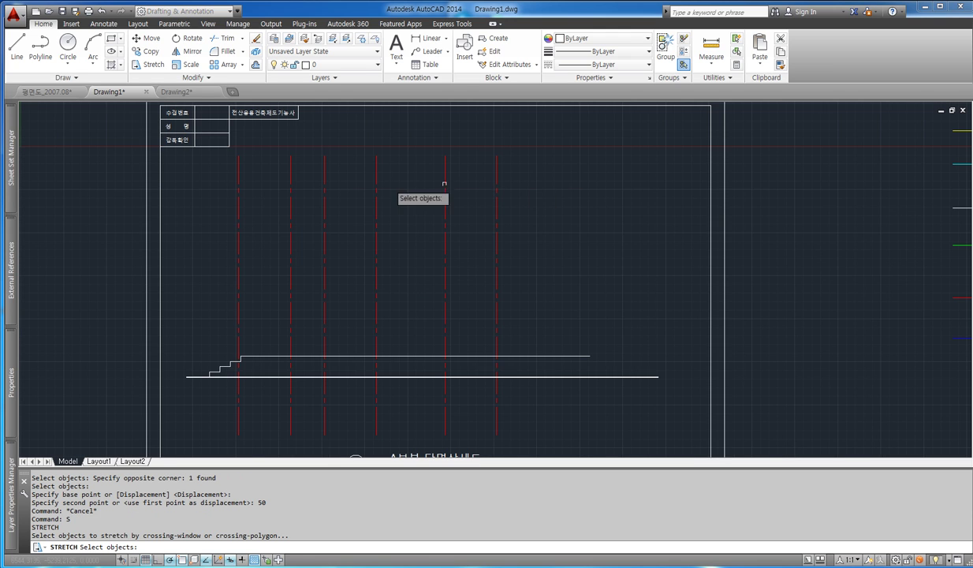
pyautogui.click(576, 200)
pyautogui.click(238, 152)
pyautogui.press('Return')
pyautogui.click(565, 178)
pyautogui.click(568, 276)
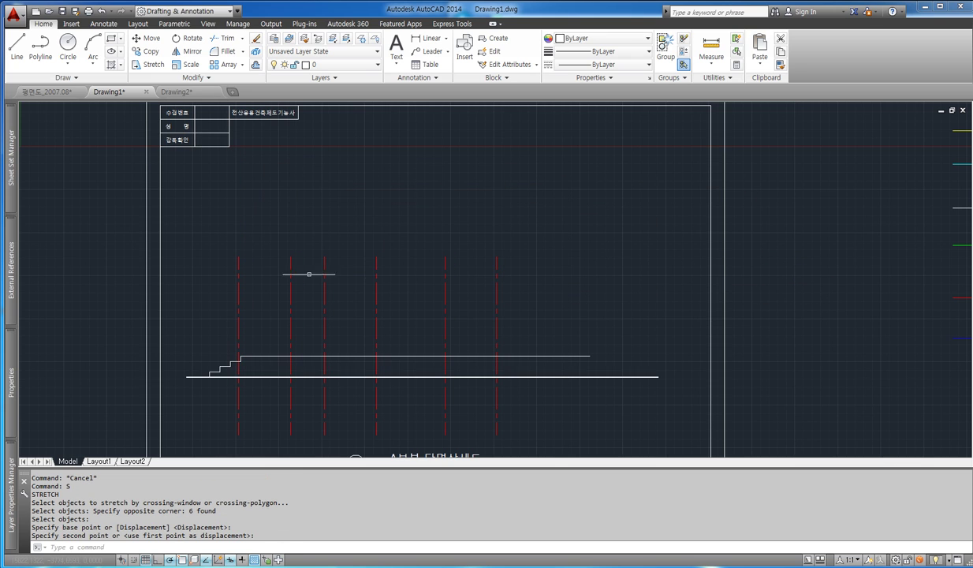
# Step: Draw a horizontal line joining the upper ends of the first and last centre lines
pyautogui.write('l')
pyautogui.press('Return')
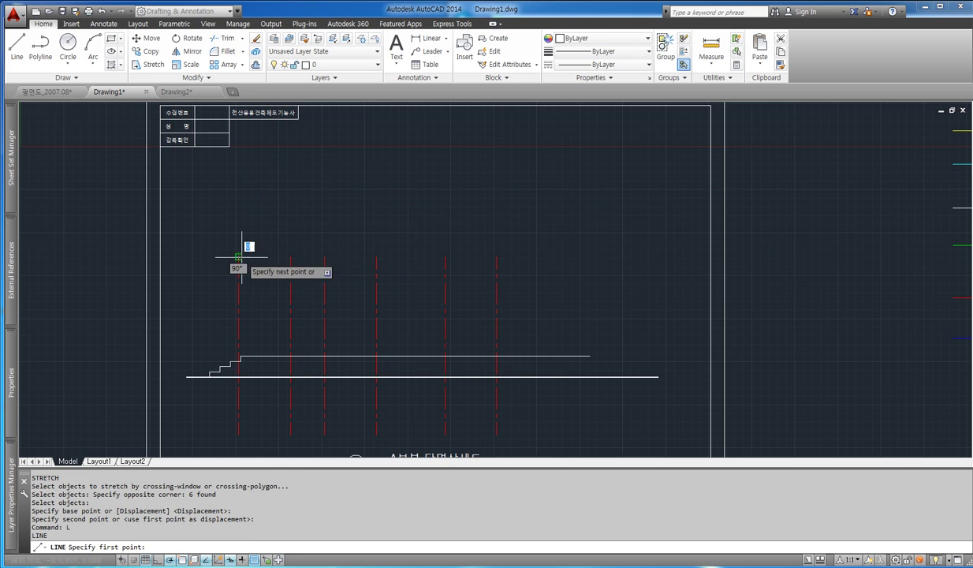
pyautogui.click(239, 257)
pyautogui.click(497, 257)
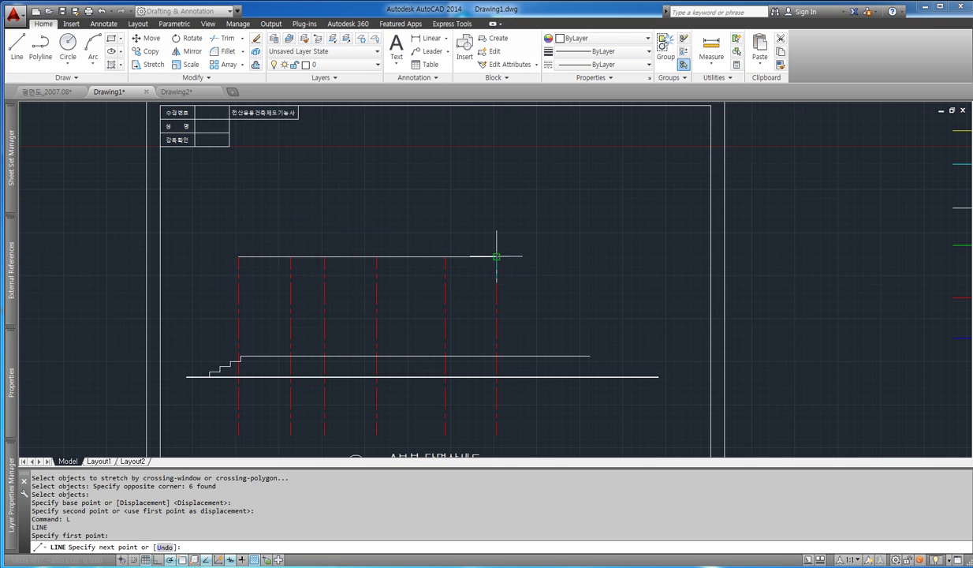
pyautogui.press('Escape')
pyautogui.press('Escape')
# Step: Offset the horizontal line at the top of the centre lines 200 upward
pyautogui.moveTo(466, 295); pyautogui.dragTo(455, 257, button='middle')
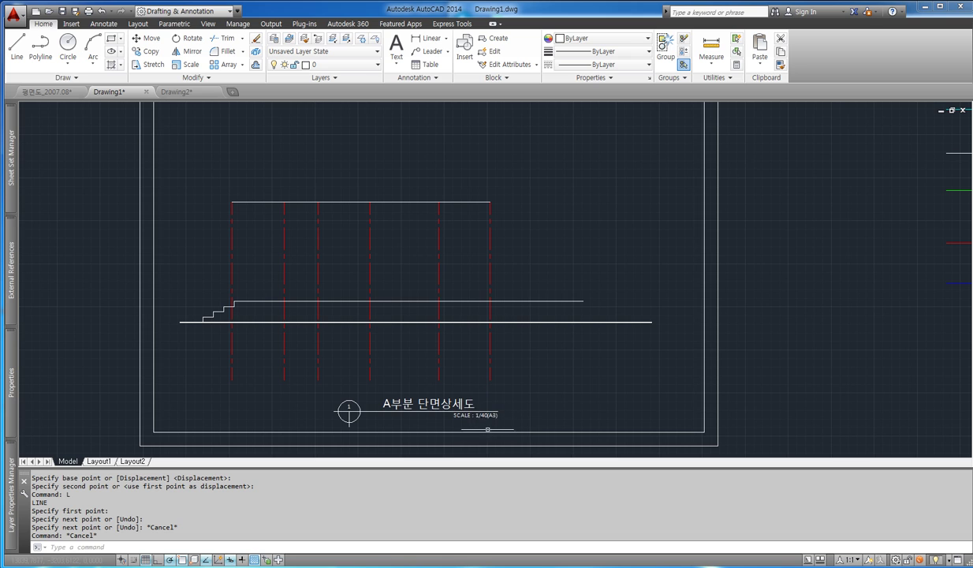
pyautogui.scroll(2, 493, 419)
pyautogui.scroll(2, 473, 414)
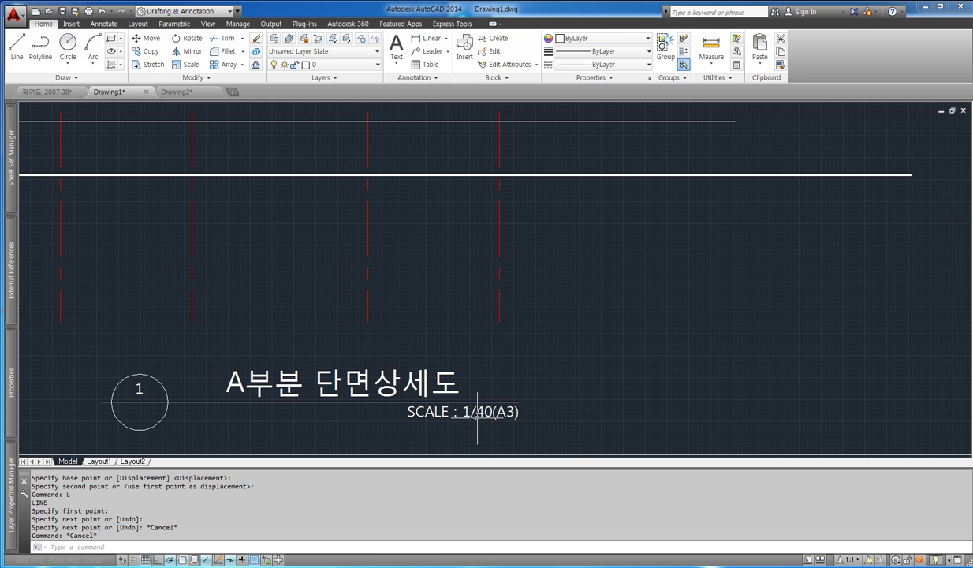
pyautogui.scroll(-6, 480, 411)
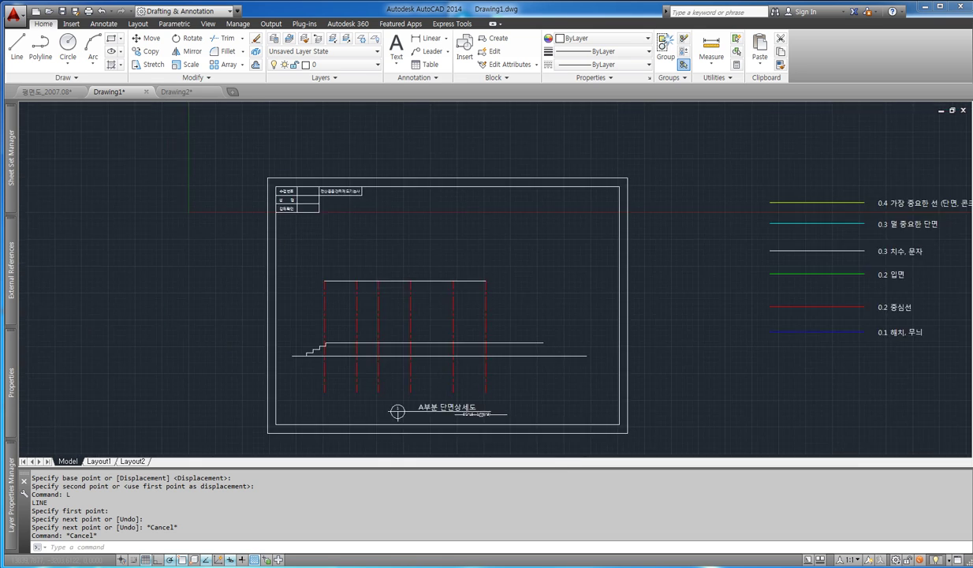
pyautogui.press('Escape')
pyautogui.write('o')
pyautogui.press('Return')
pyautogui.write('200')
pyautogui.press('Return')
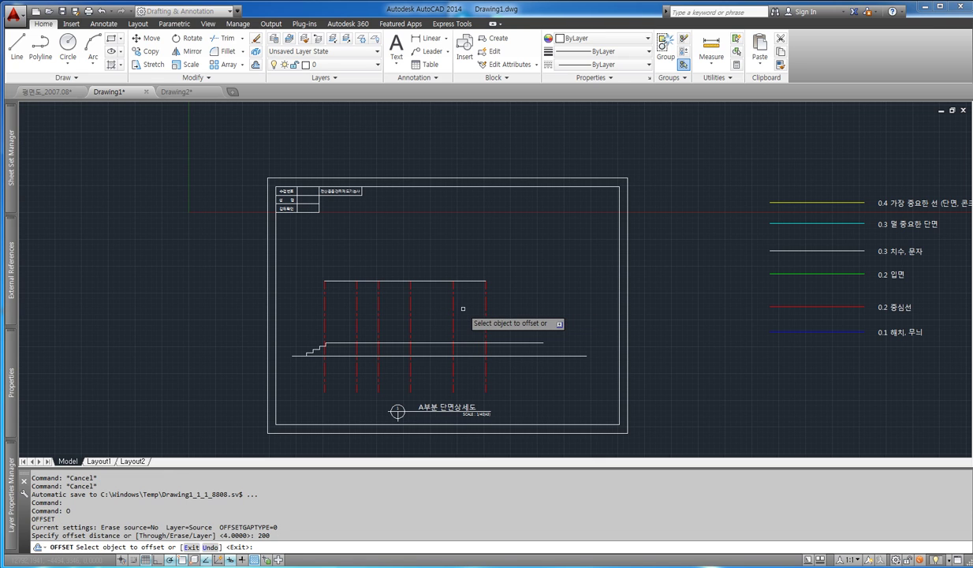
pyautogui.click(465, 281)
pyautogui.click(468, 269)
pyautogui.scroll(2, 467, 269)
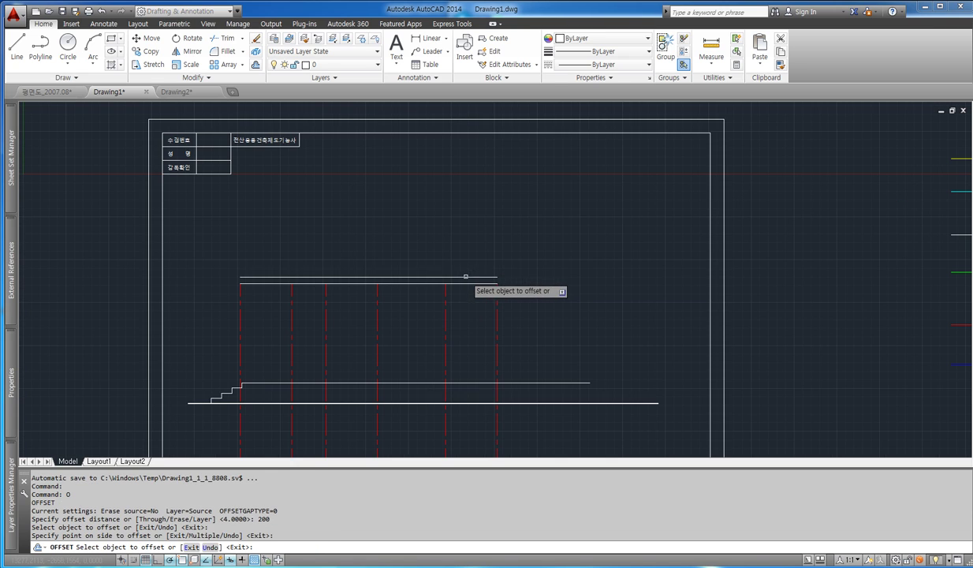
# Step: Add three more offset lines above the first one, each 200 above the previous
pyautogui.click(465, 276)
pyautogui.click(462, 258)
pyautogui.click(465, 270)
pyautogui.click(462, 260)
pyautogui.click(461, 263)
pyautogui.click(461, 243)
pyautogui.press('Escape')
pyautogui.press('Escape')
# Step: Add a linear dimension between the first and second centre lines, placed on the third offset guide line
pyautogui.write('DLI')
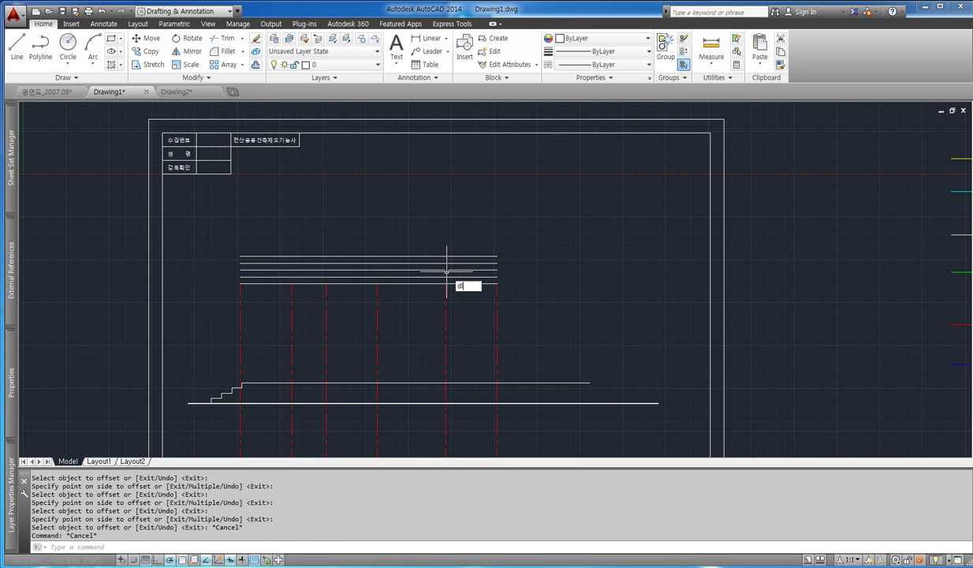
pyautogui.press('Return')
pyautogui.scroll(4, 236, 282)
pyautogui.click(215, 284)
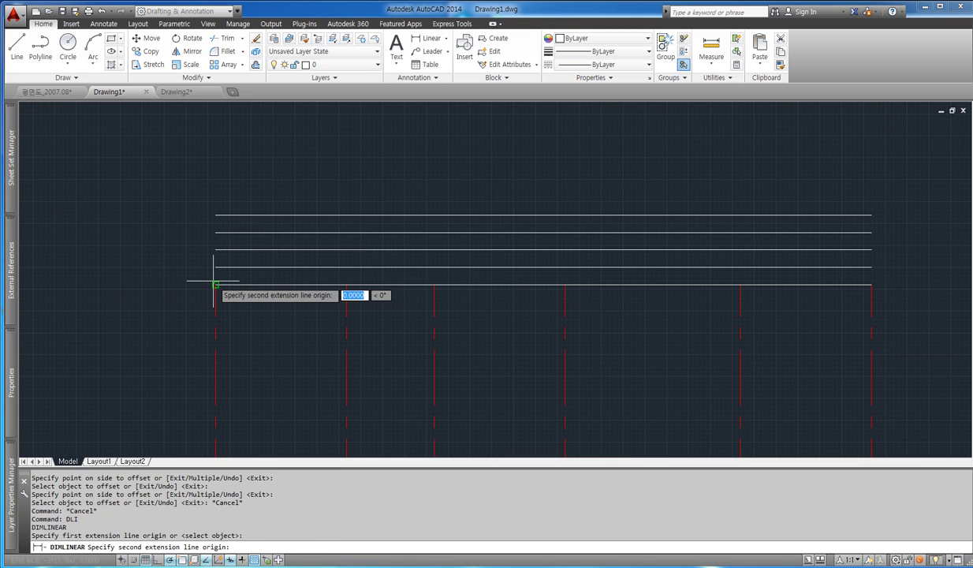
pyautogui.click(346, 282)
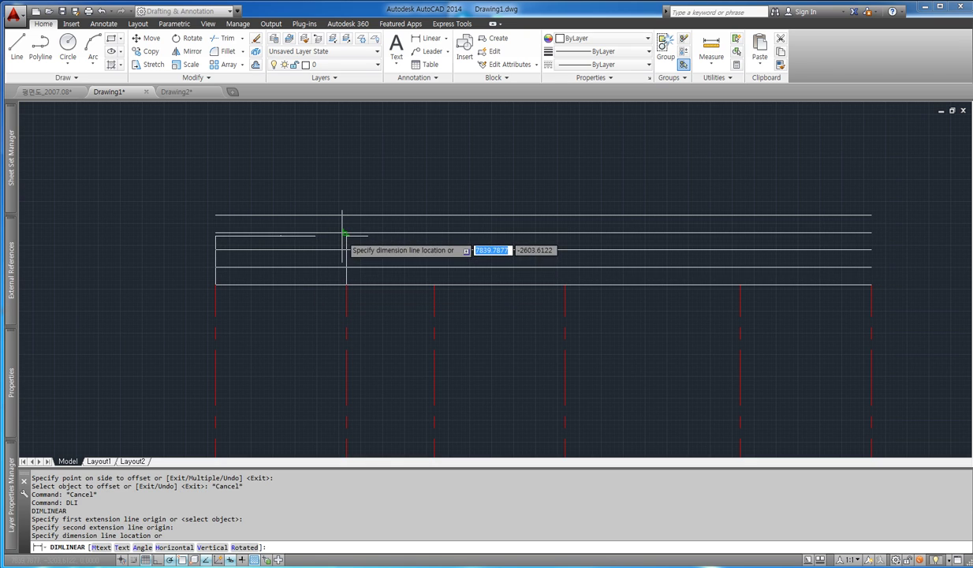
pyautogui.click(342, 237)
pyautogui.press('Escape')
# Step: Continue the dimension chain through the third, fourth, fifth and last centre lines
pyautogui.write('dco')
pyautogui.press('Return')
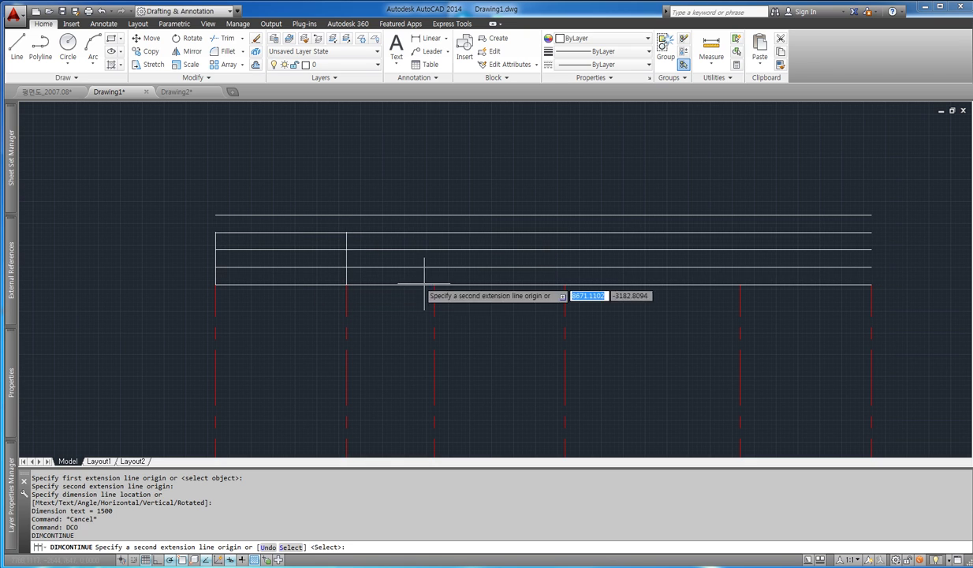
pyautogui.click(433, 285)
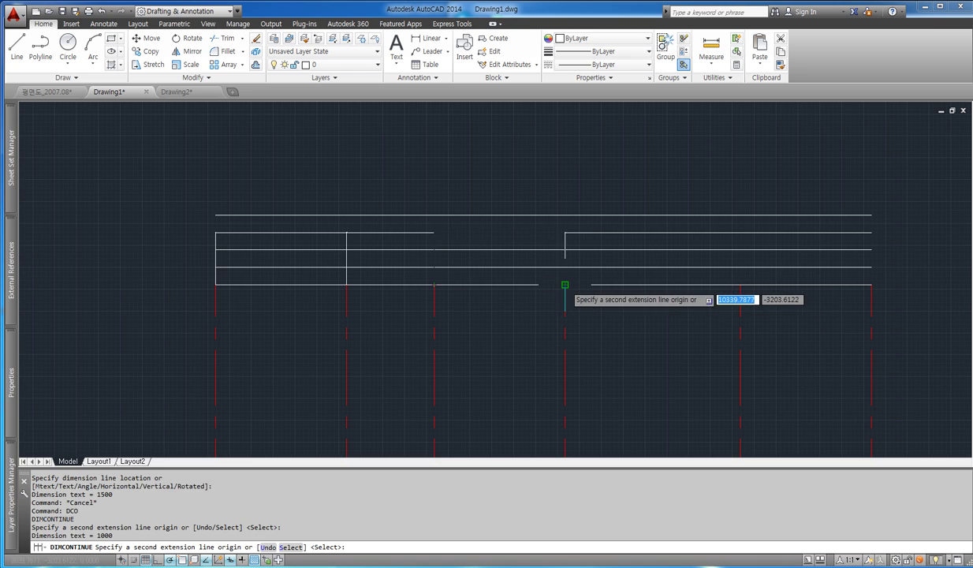
pyautogui.click(564, 283)
pyautogui.click(740, 285)
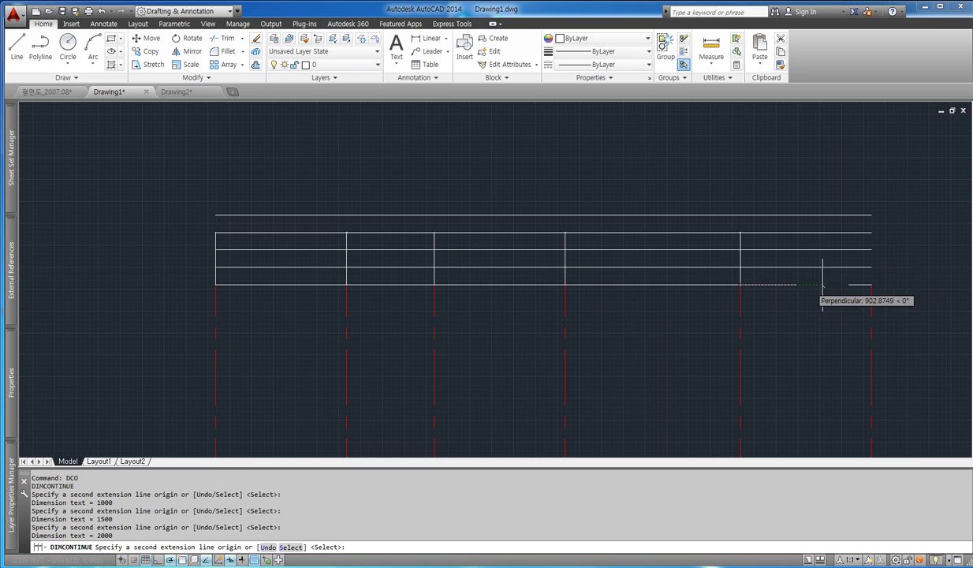
pyautogui.click(871, 284)
pyautogui.press('Escape')
# Step: Create a new dimension style named DIM, based on ISO-25 and used for all dimensions
pyautogui.scroll(6, 510, 211)
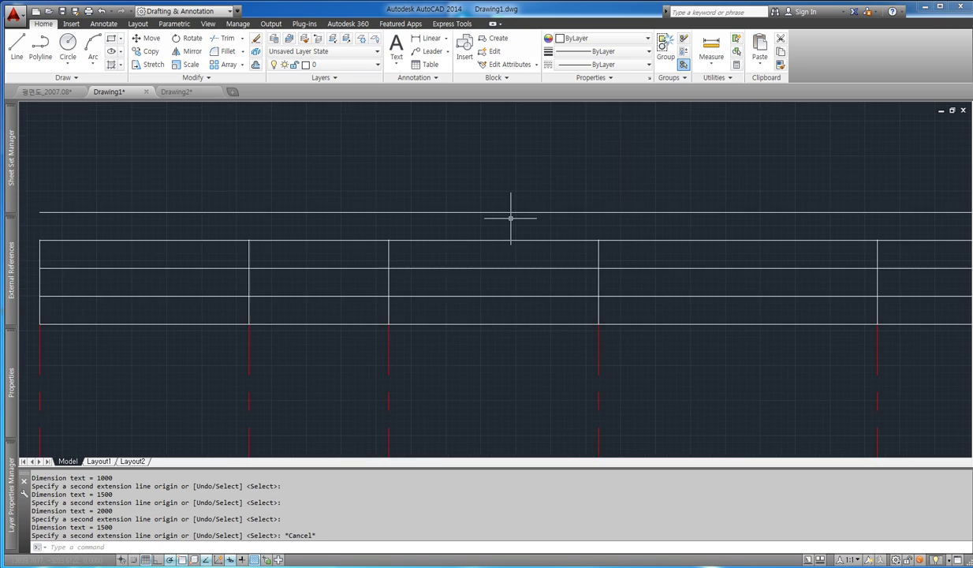
pyautogui.scroll(2, 502, 235)
pyautogui.scroll(-6, 486, 191)
pyautogui.press('Escape')
pyautogui.press('Escape')
pyautogui.write('d')
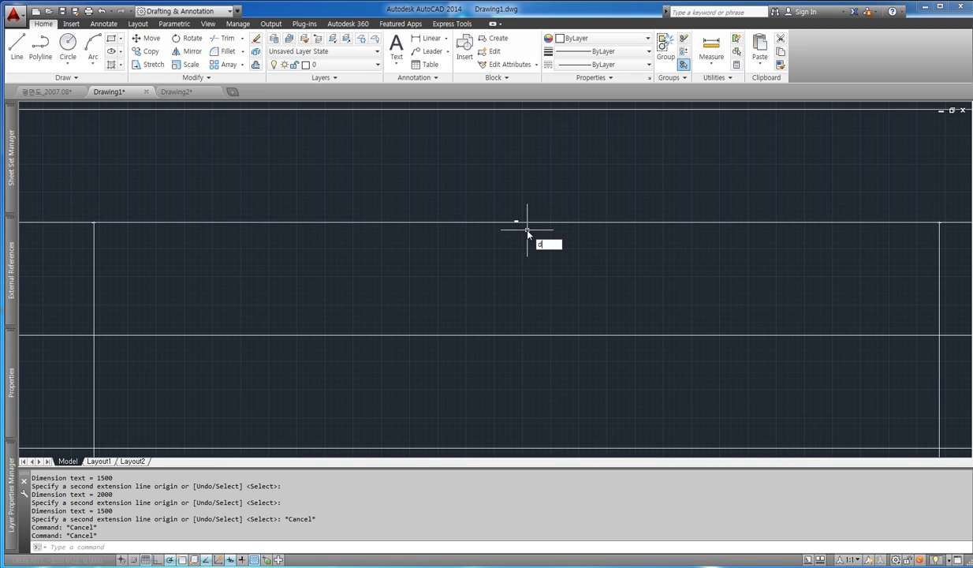
pyautogui.press('Return')
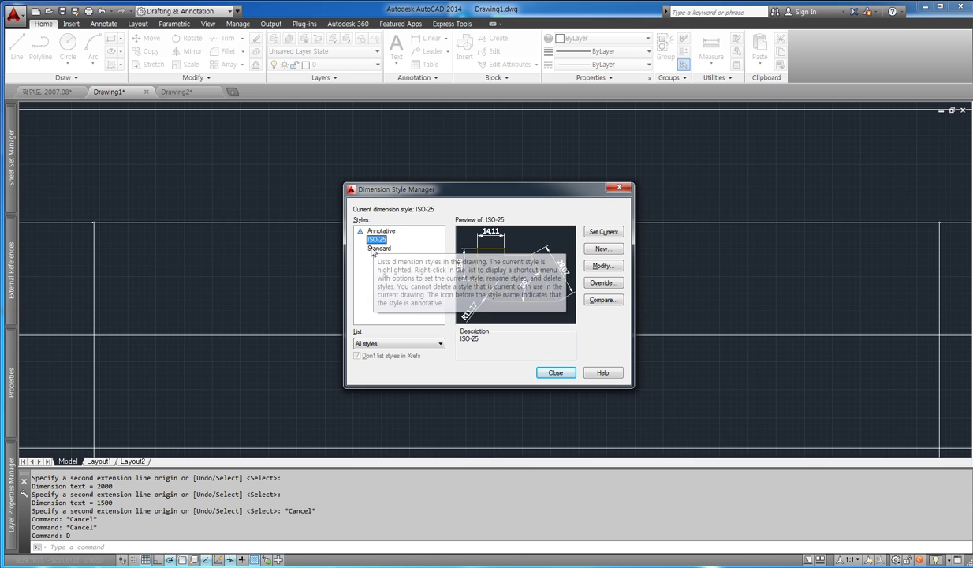
pyautogui.click(616, 249)
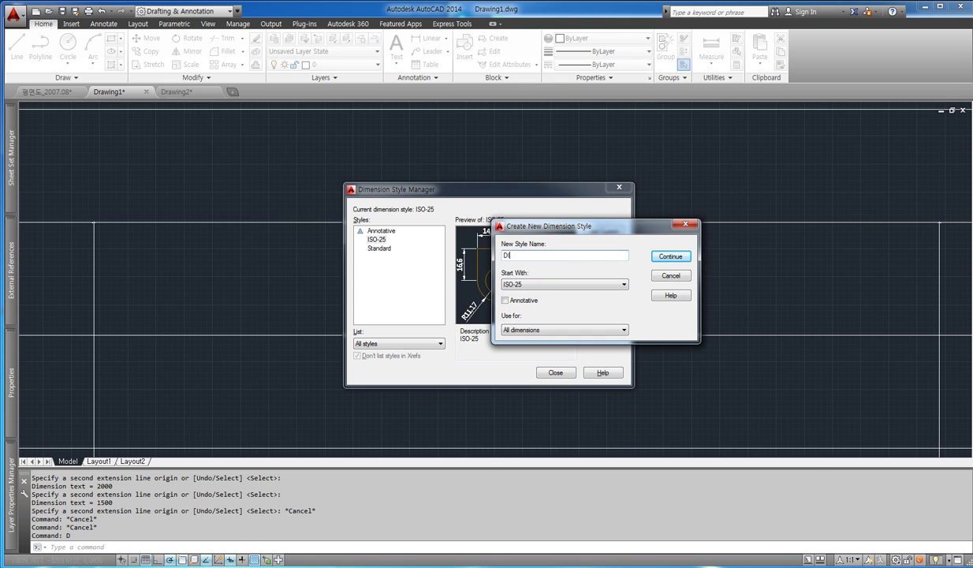
pyautogui.click(670, 256)
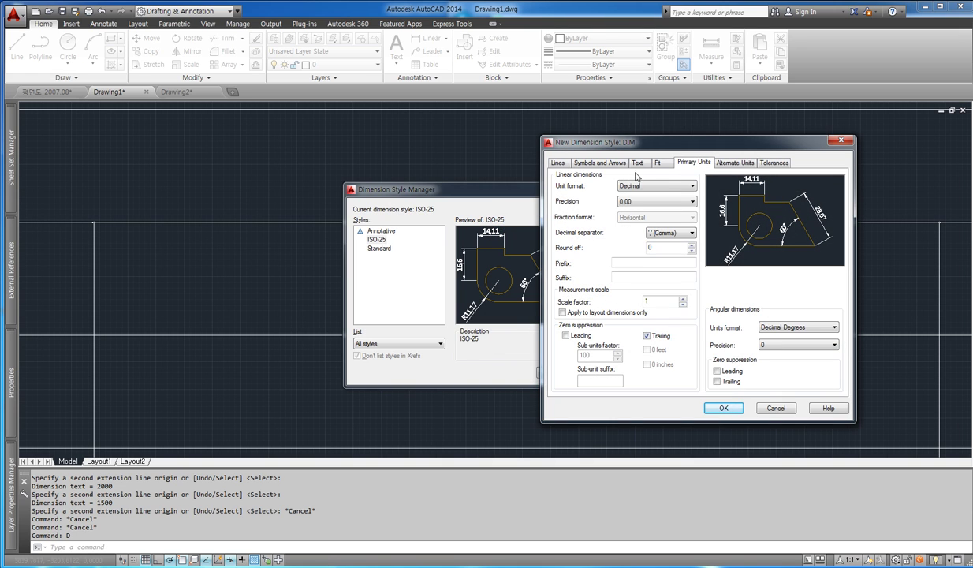
# Step: In the DIM style, set the linear unit format to Windows Desktop and the overall dimension scale to 40
pyautogui.click(649, 187)
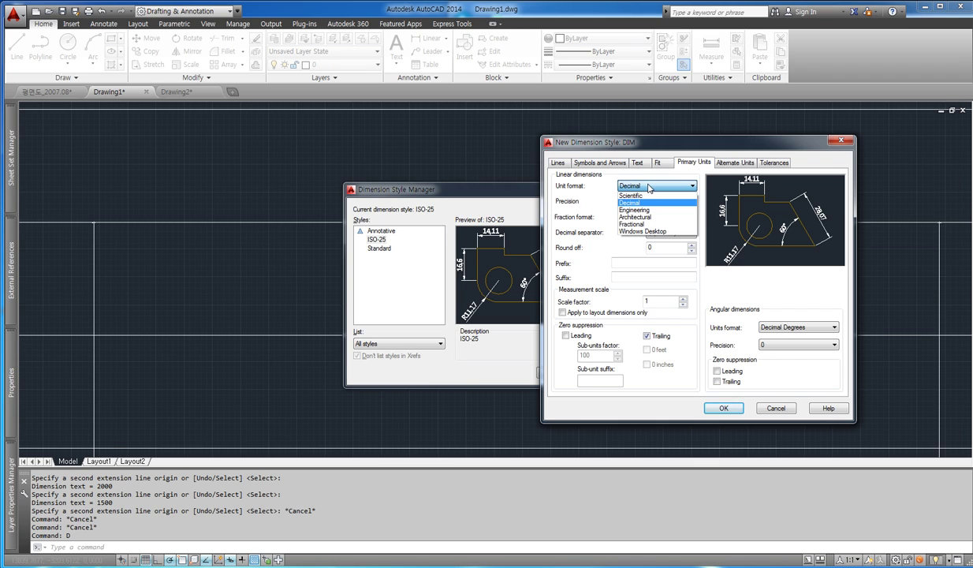
pyautogui.click(670, 232)
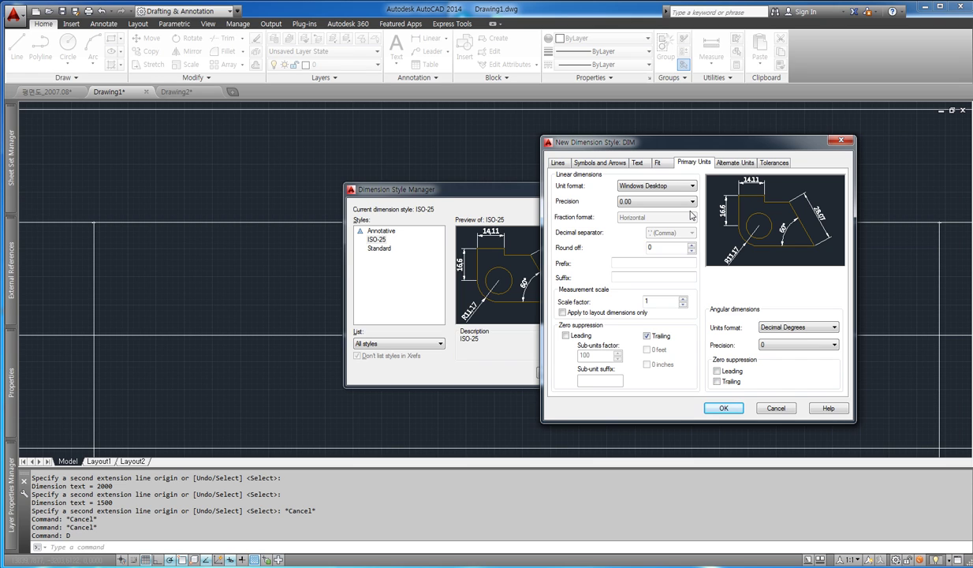
pyautogui.moveTo(647, 142); pyautogui.dragTo(637, 189)
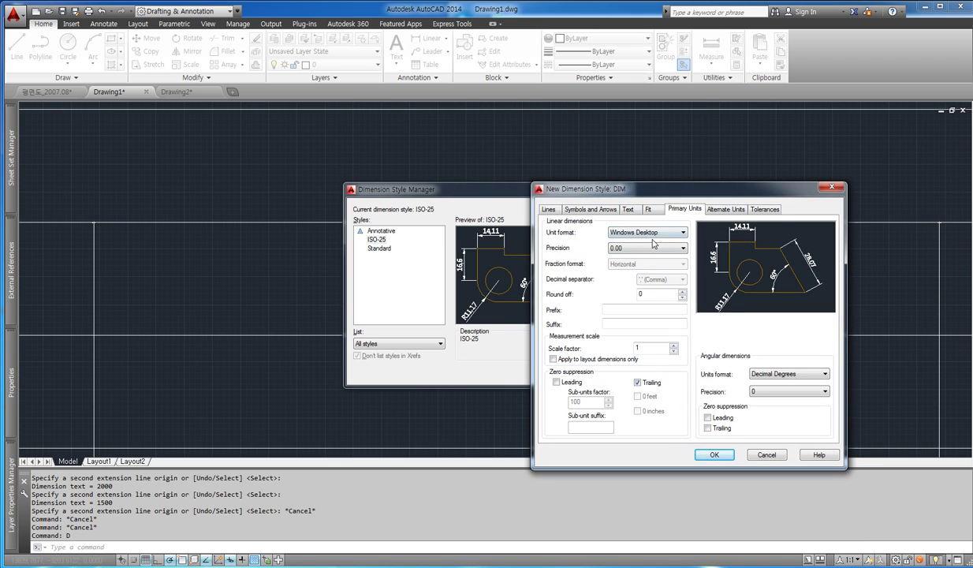
pyautogui.click(648, 209)
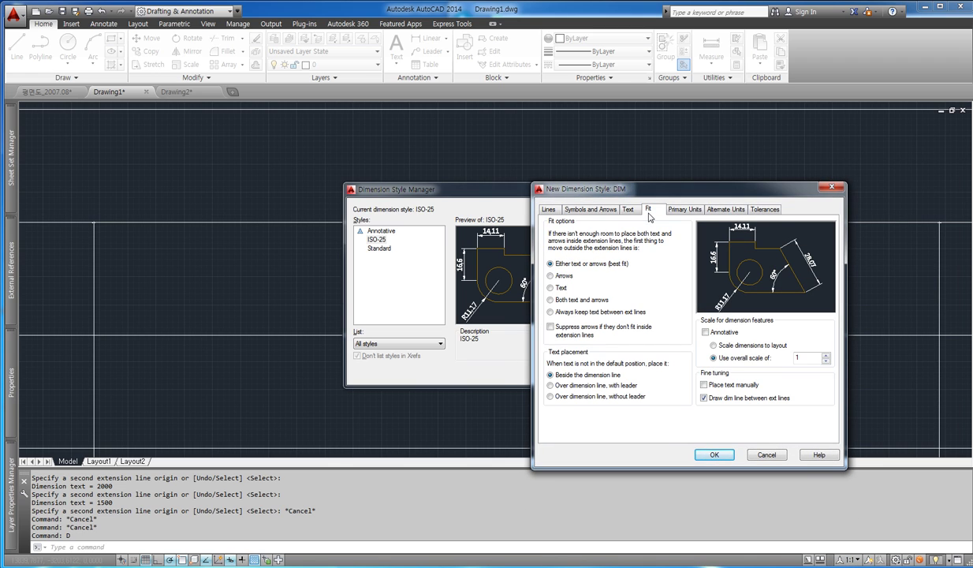
pyautogui.moveTo(811, 357); pyautogui.dragTo(772, 357)
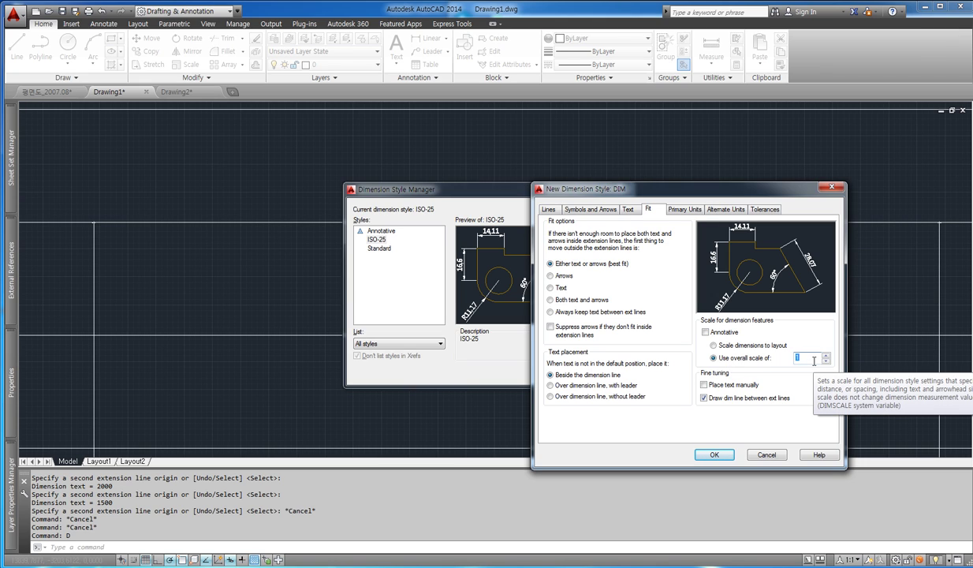
pyautogui.write('40')
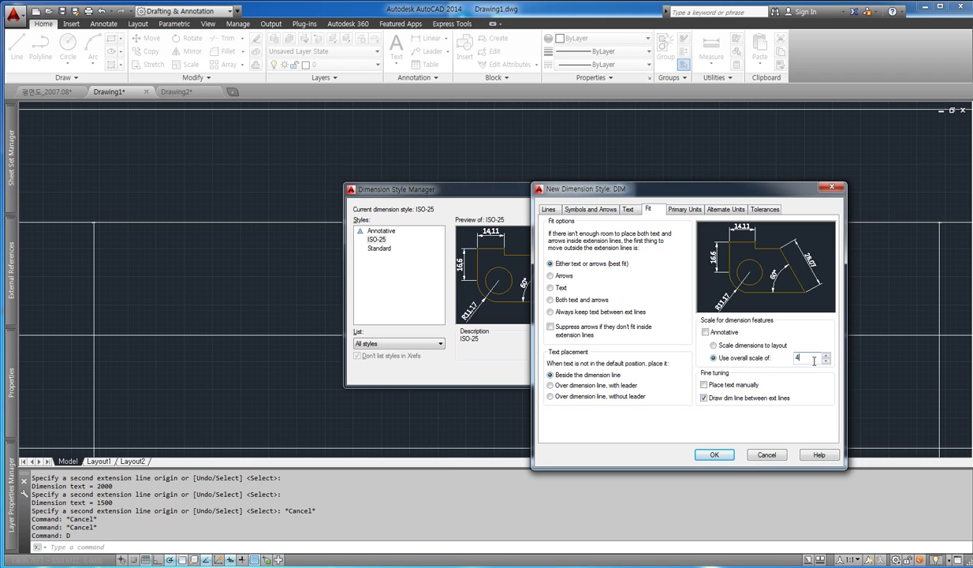
# Step: Review the DIM style's text, arrow and line settings, and save the new dimension style
pyautogui.click(627, 210)
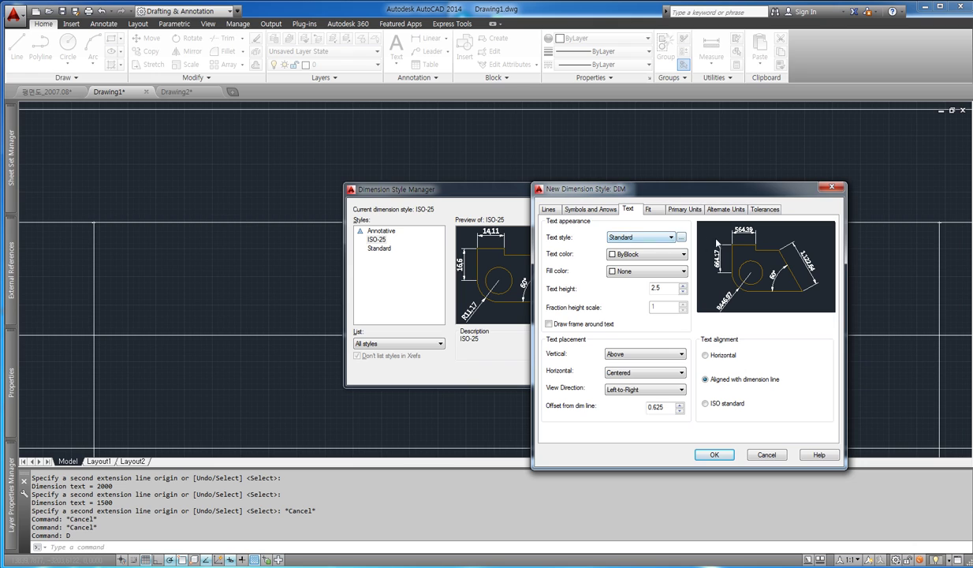
pyautogui.click(600, 210)
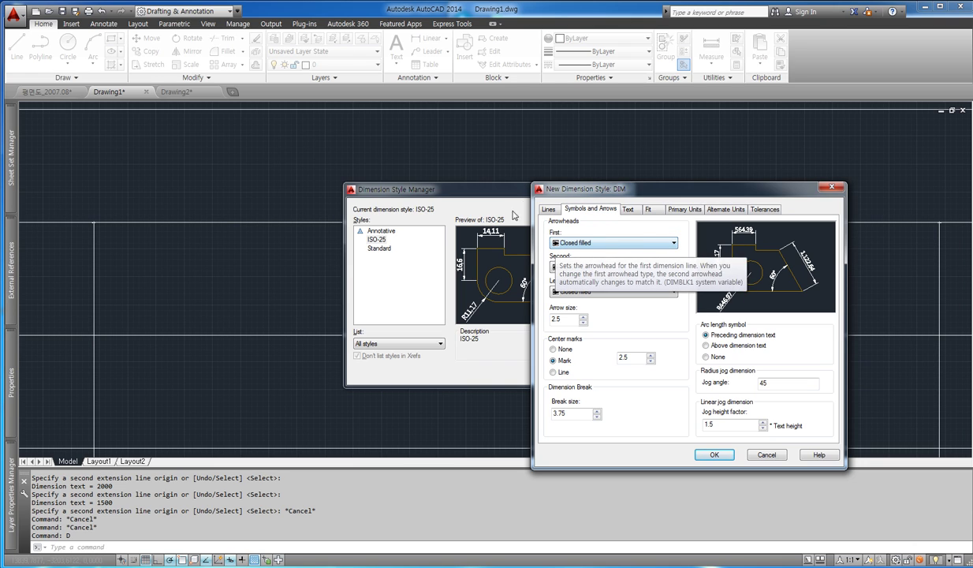
pyautogui.click(548, 209)
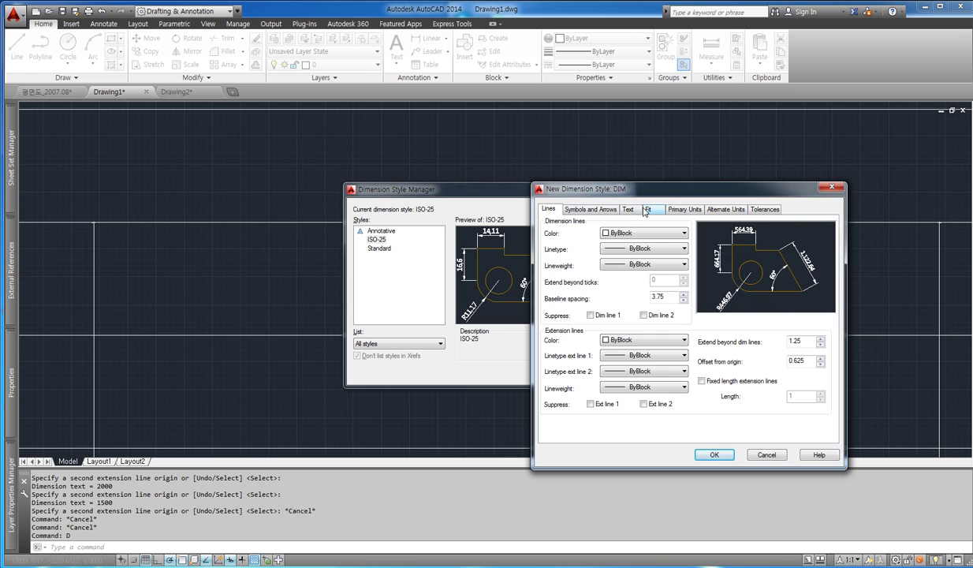
pyautogui.click(714, 456)
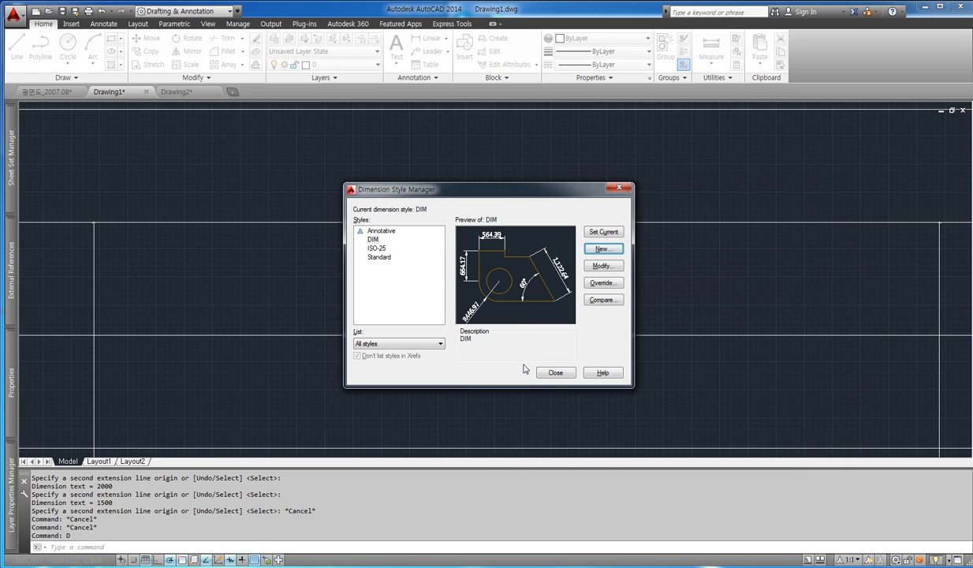
pyautogui.click(556, 372)
# Step: Apply the DIM dimension style to the five existing centre-line dimensions
pyautogui.scroll(-2, 476, 241)
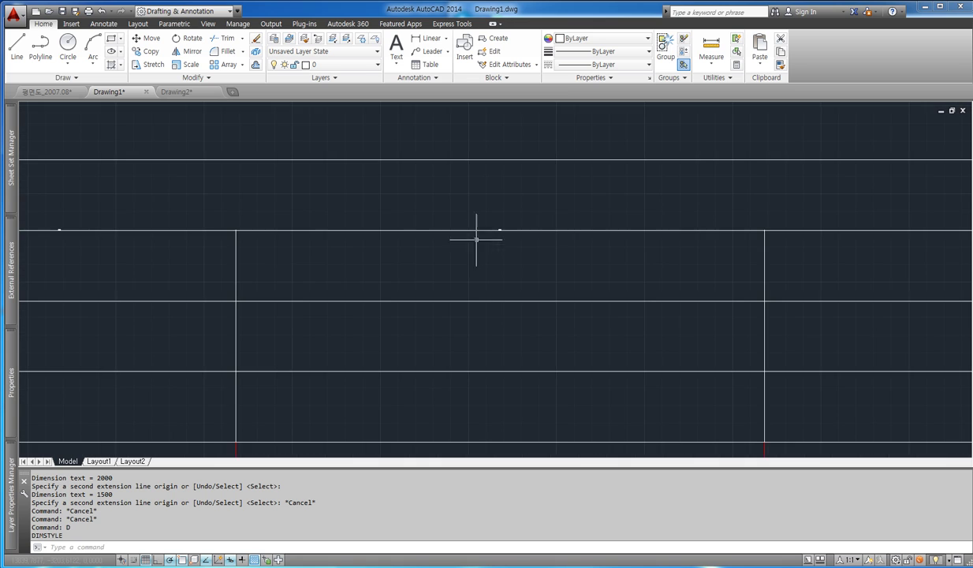
pyautogui.scroll(-3, 480, 258)
pyautogui.scroll(1, 483, 255)
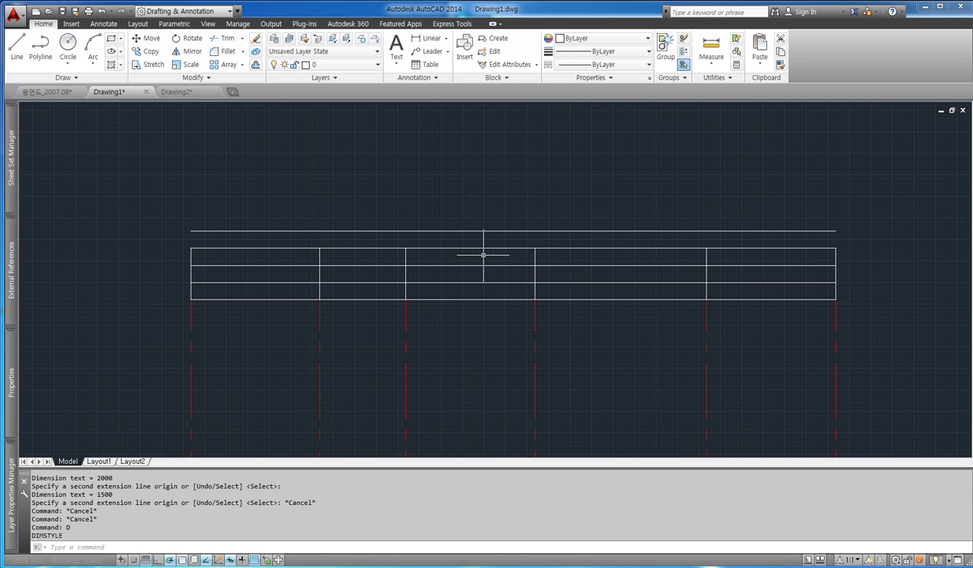
pyautogui.press('Escape')
pyautogui.click(724, 257)
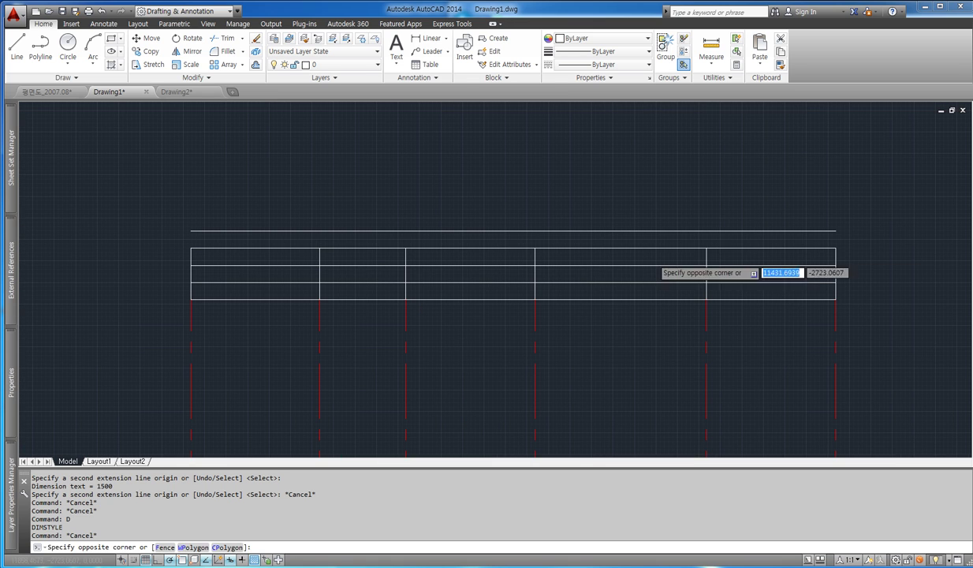
pyautogui.click(301, 255)
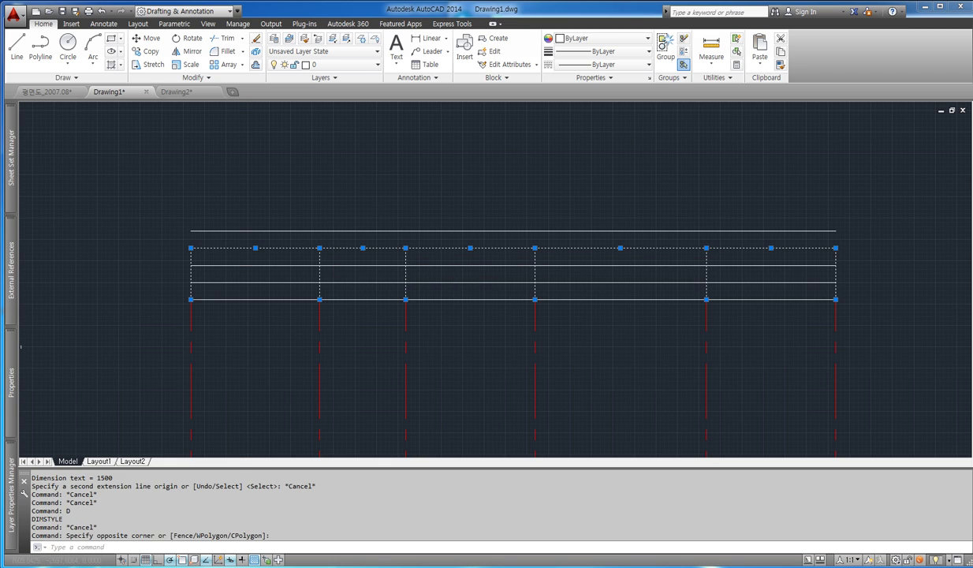
pyautogui.moveTo(9, 392)
pyautogui.click(174, 247)
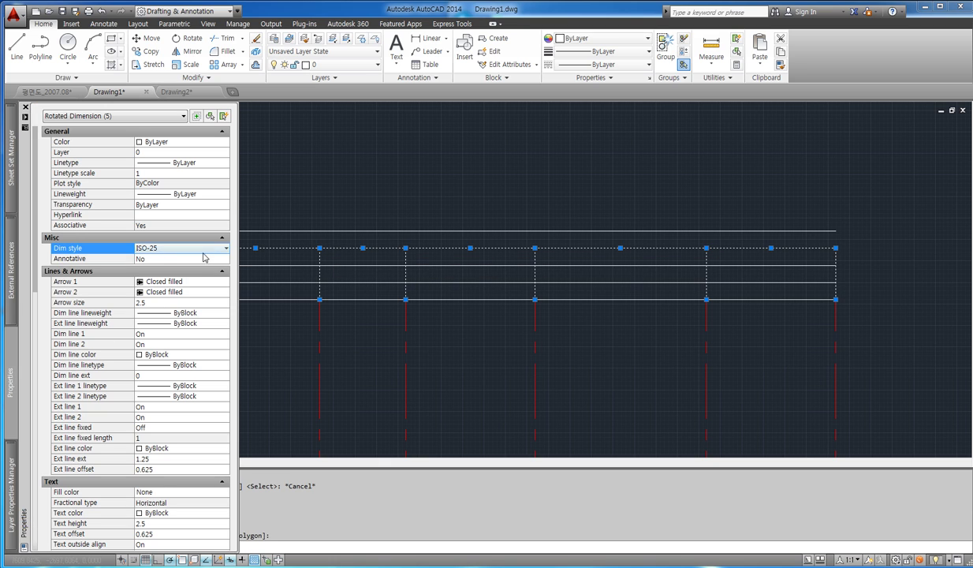
pyautogui.click(182, 247)
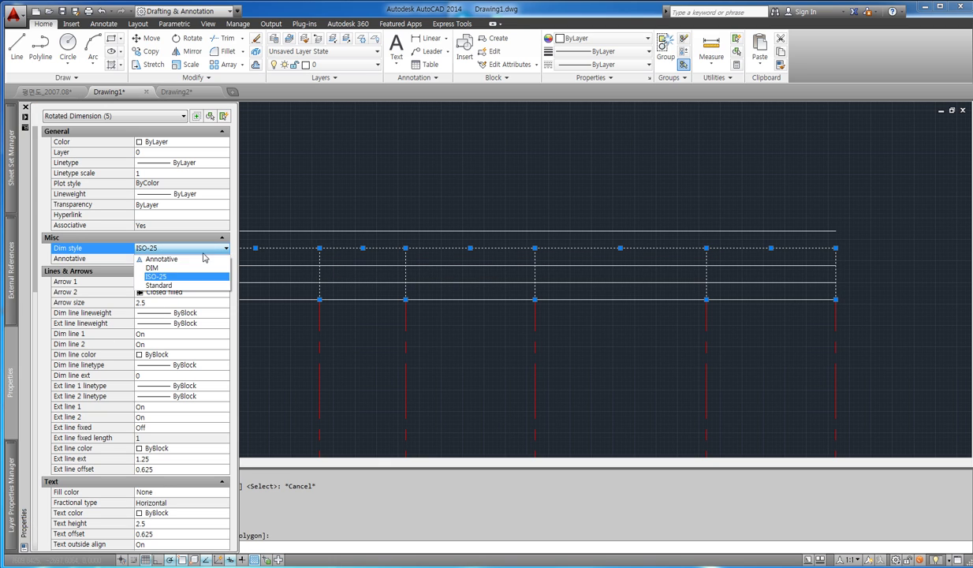
pyautogui.click(180, 268)
pyautogui.press('Escape')
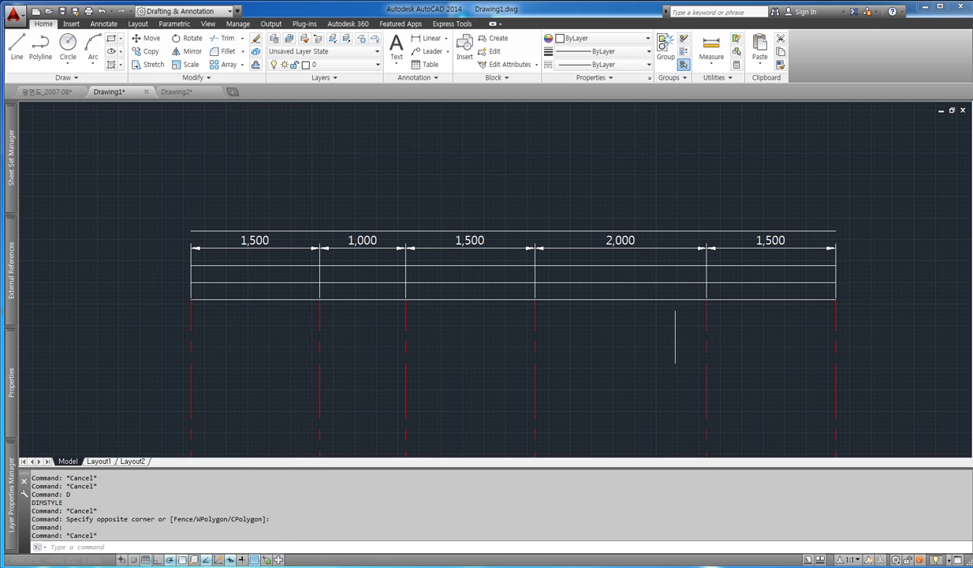
# Step: Modify the DIM dimension style to use a text height of 2
pyautogui.moveTo(683, 338); pyautogui.dragTo(647, 320, button='middle')
pyautogui.scroll(-5, 320, 219)
pyautogui.scroll(5, 291, 227)
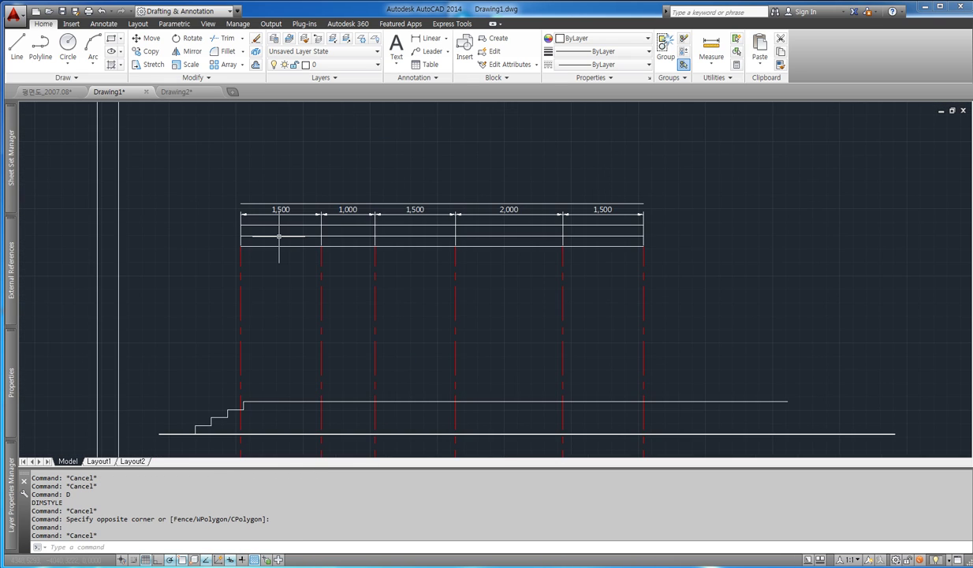
pyautogui.write('d')
pyautogui.press('Return')
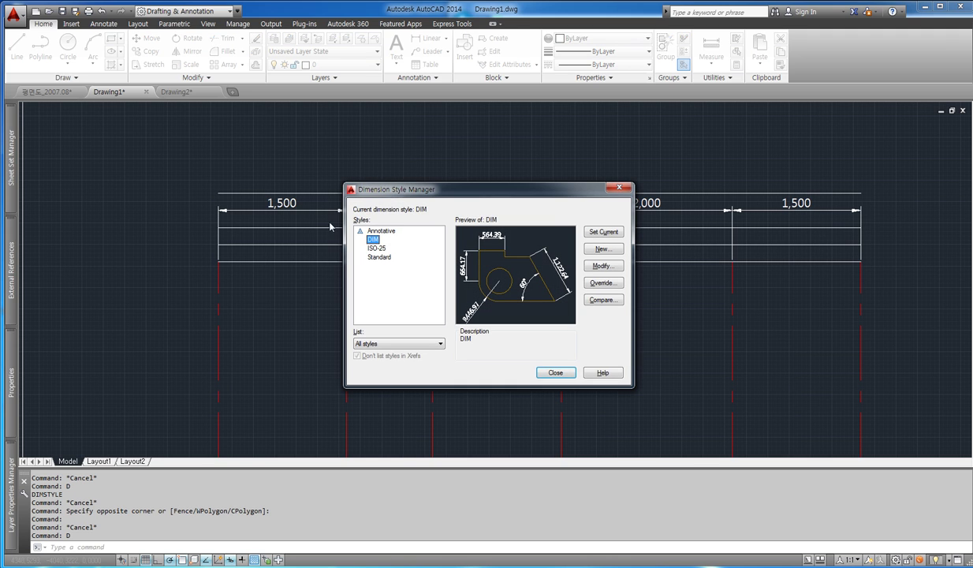
pyautogui.click(602, 266)
pyautogui.click(559, 174)
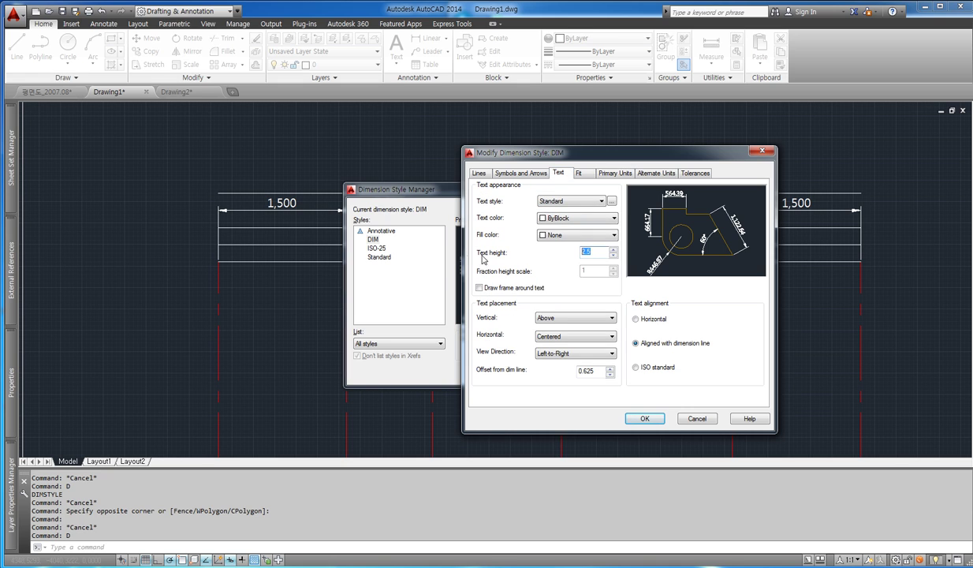
pyautogui.click(644, 421)
pyautogui.click(555, 372)
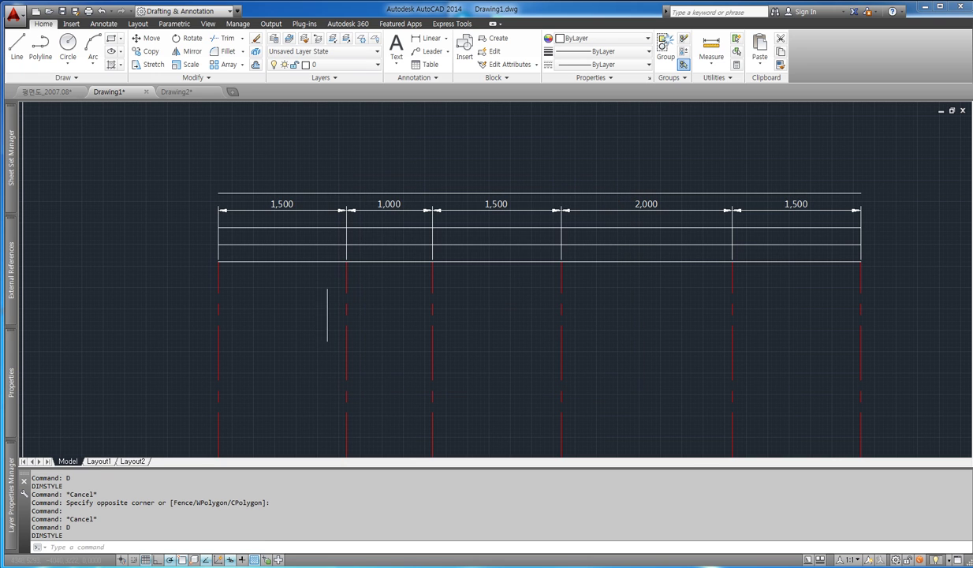
# Step: Modify the DIM style to use Architectural tick arrowheads with an arrow size of 2
pyautogui.write('d')
pyautogui.press('Return')
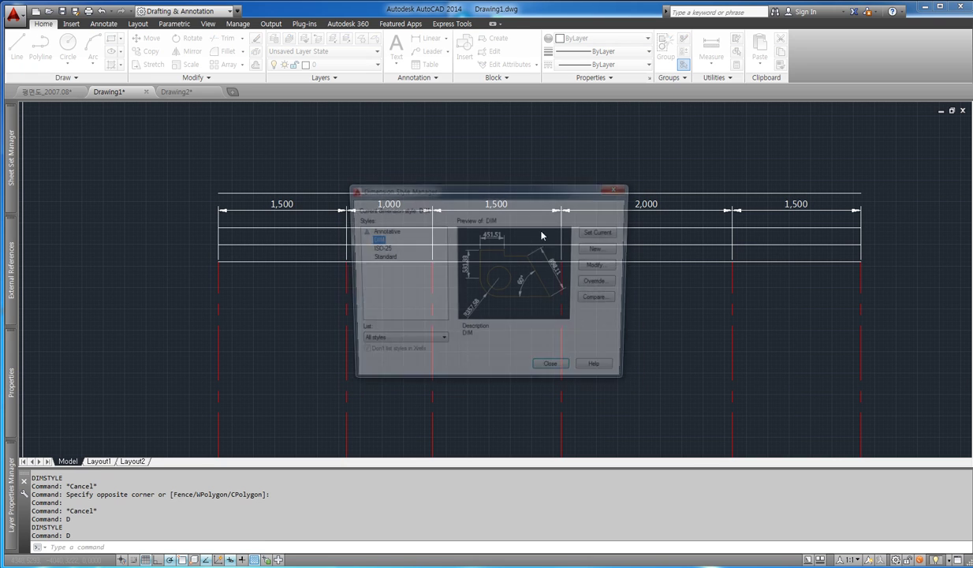
pyautogui.click(602, 265)
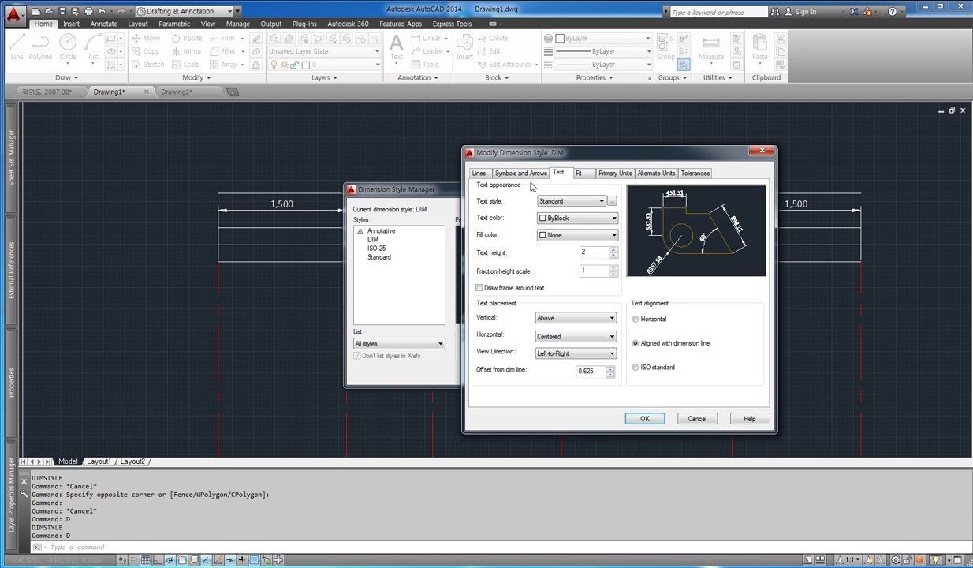
pyautogui.click(522, 173)
pyautogui.click(508, 206)
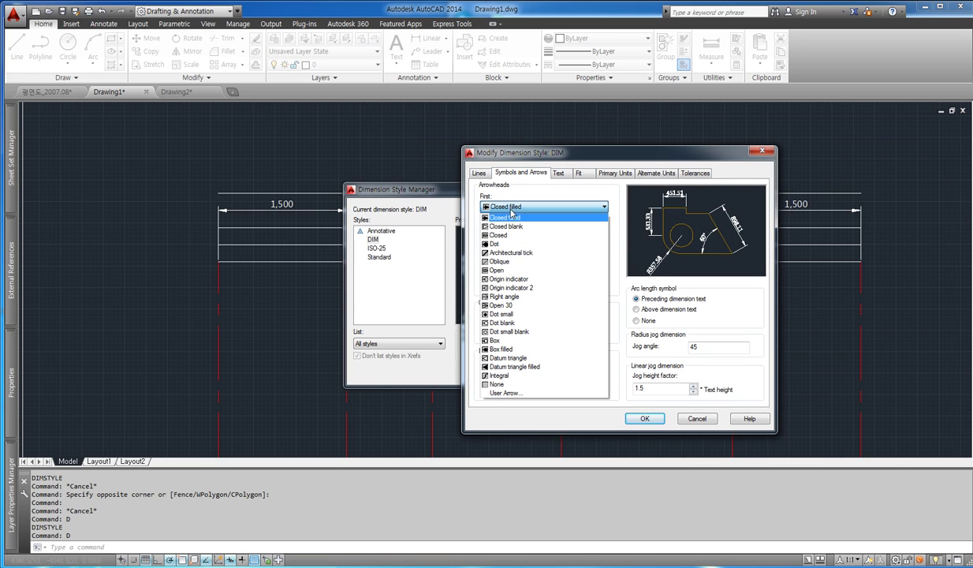
pyautogui.click(511, 253)
pyautogui.doubleClick(493, 282)
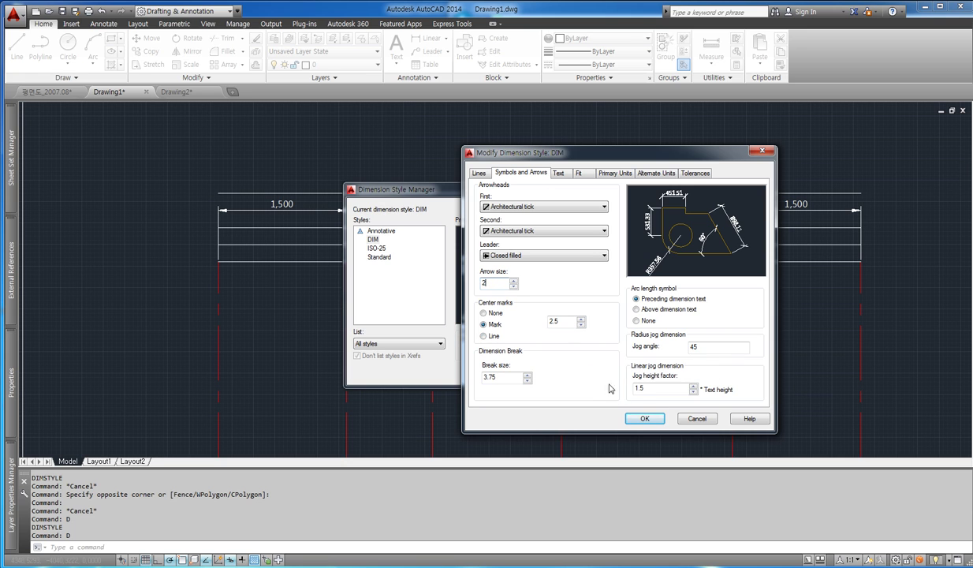
pyautogui.click(645, 417)
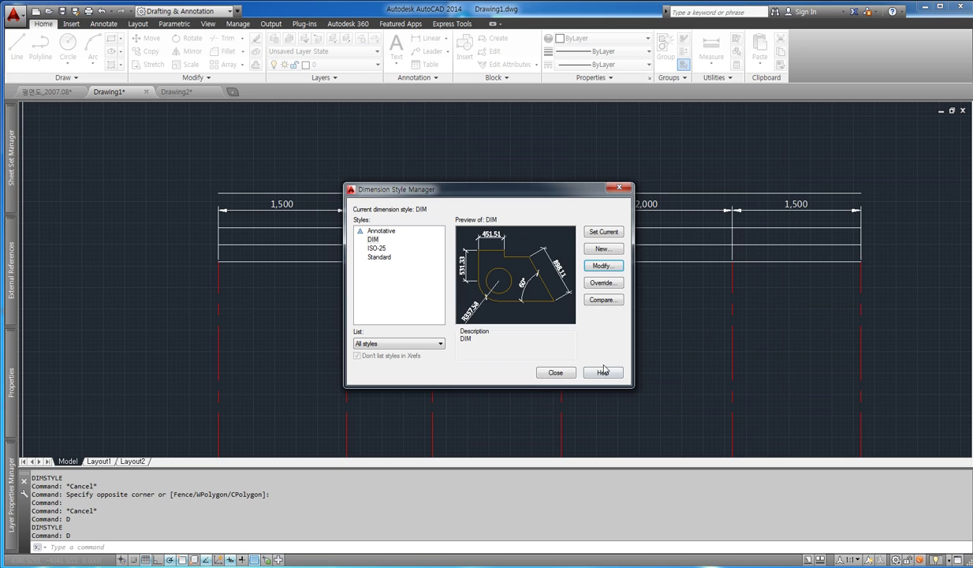
pyautogui.click(543, 359)
# Step: Reduce the arrow size of the DIM style's architectural ticks
pyautogui.moveTo(788, 215); pyautogui.dragTo(700, 243, button='middle')
pyautogui.write('d')
pyautogui.press('Return')
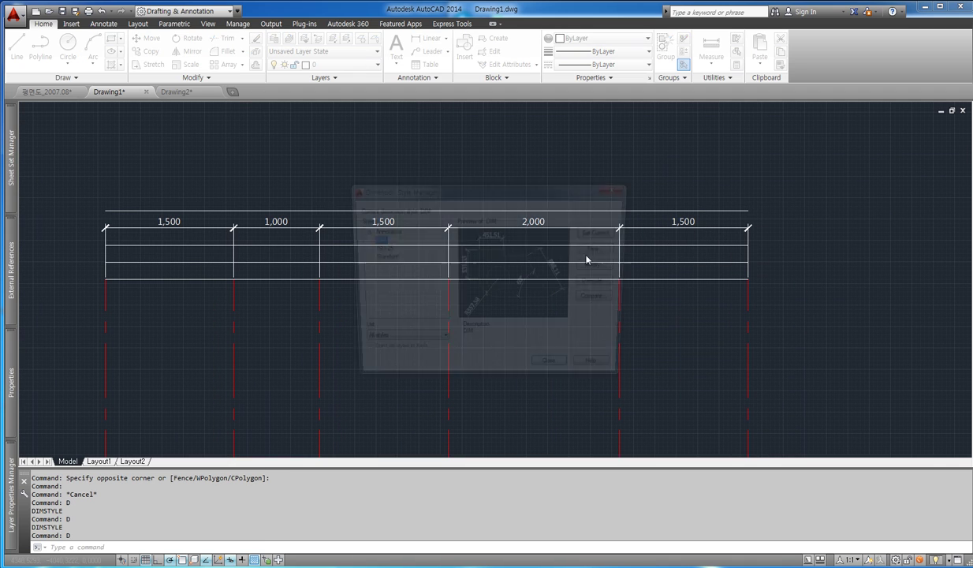
pyautogui.click(601, 265)
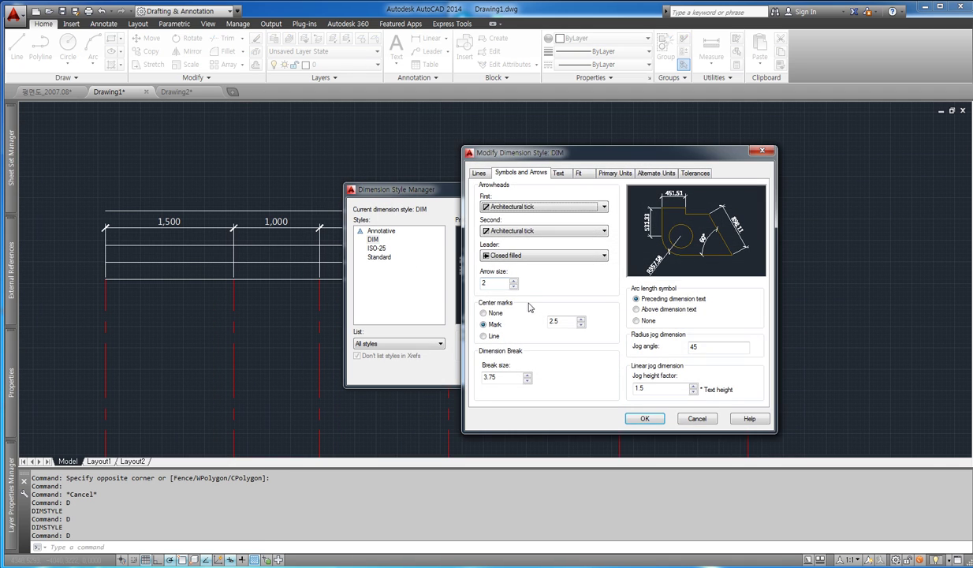
pyautogui.click(645, 418)
pyautogui.click(556, 373)
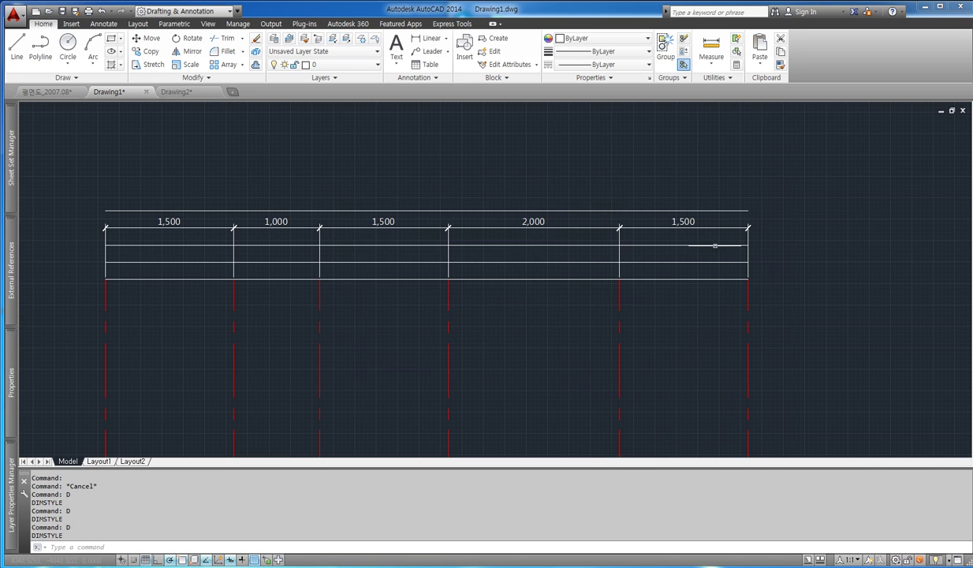
# Step: Add a linear dimension from the second to the fifth centre line, placed on the uppermost guide line above the chain
pyautogui.moveTo(321, 222); pyautogui.dragTo(355, 214, button='middle')
pyautogui.write('li')
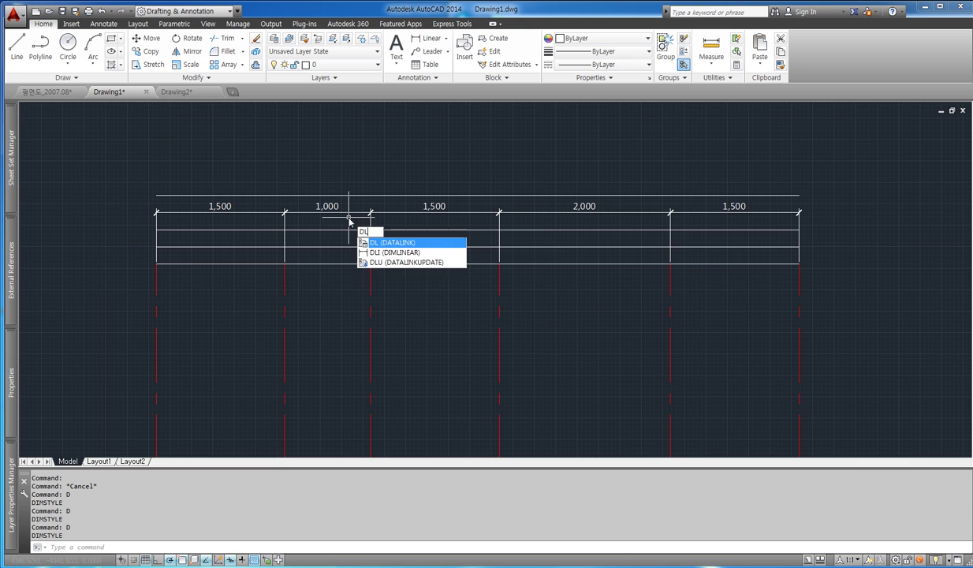
pyautogui.press('Return')
pyautogui.press('Escape')
pyautogui.write('dl')
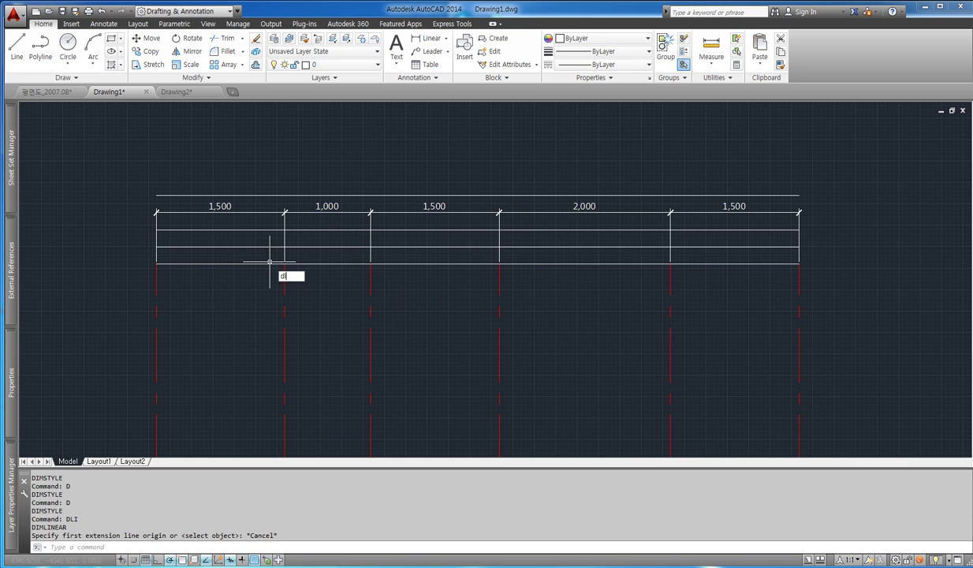
pyautogui.write('i')
pyautogui.press('Return')
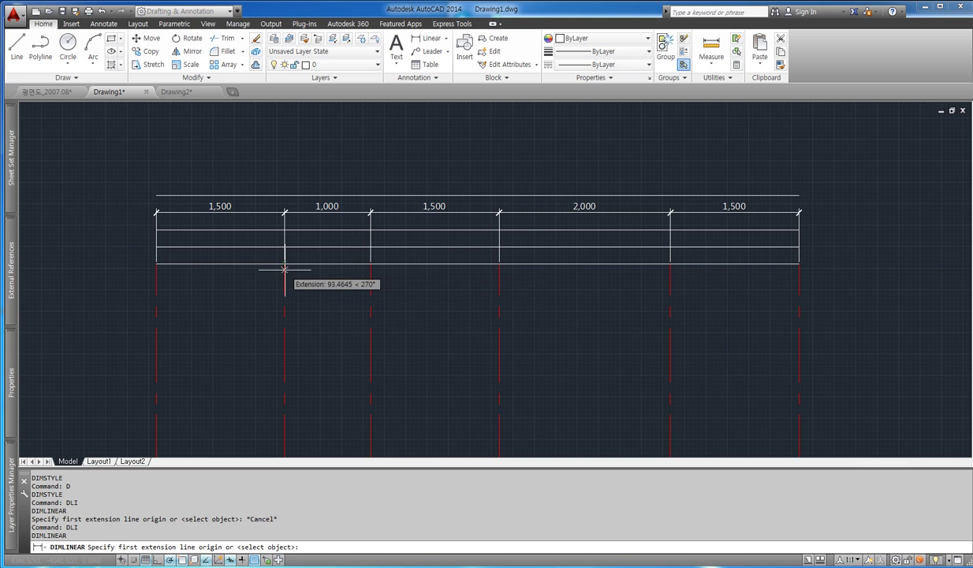
pyautogui.click(285, 267)
pyautogui.click(670, 265)
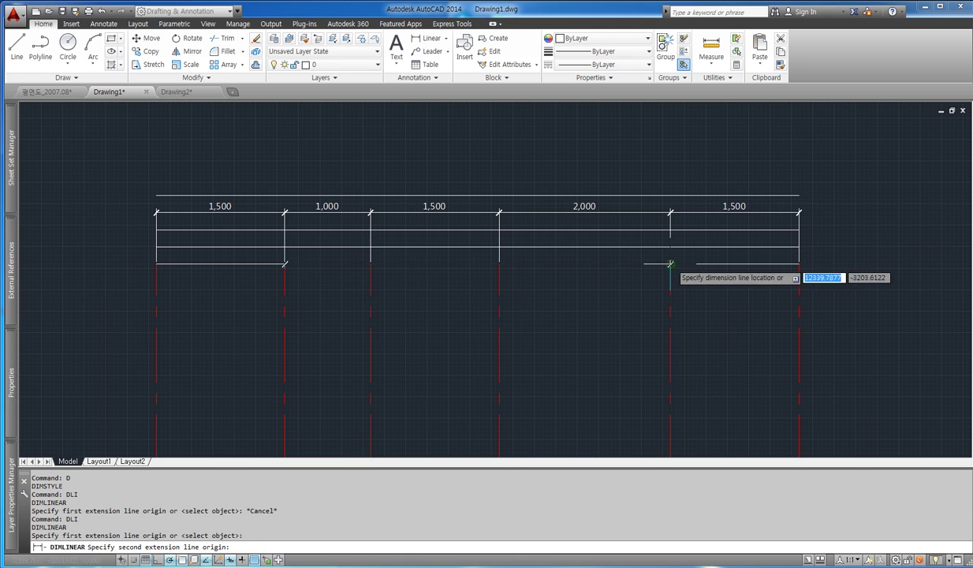
pyautogui.click(663, 195)
pyautogui.press('Escape')
# Step: Erase the five horizontal guide lines above the centre lines, keeping the dimensions out of the selection
pyautogui.write('e')
pyautogui.press('Return')
pyautogui.click(798, 212)
pyautogui.click(749, 192)
pyautogui.press('Return')
pyautogui.write('e')
pyautogui.press('Return')
pyautogui.click(772, 276)
pyautogui.click(737, 204)
pyautogui.keyDown('shift'); pyautogui.click(736, 205); pyautogui.keyUp('shift')
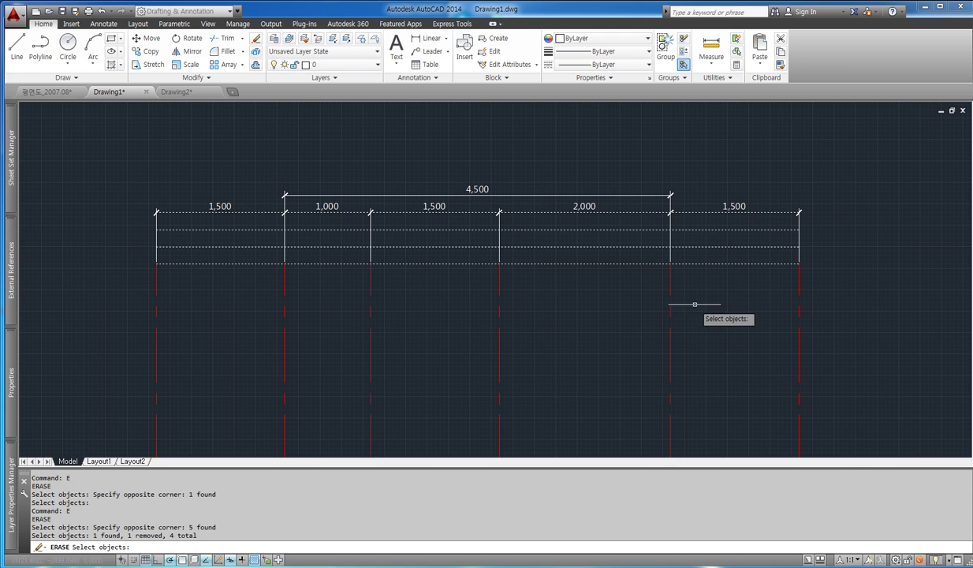
pyautogui.press('Return')
pyautogui.scroll(-4, 565, 140)
pyautogui.scroll(2, 536, 141)
pyautogui.scroll(-2, 536, 141)
pyautogui.scroll(2, 536, 141)
pyautogui.click(661, 172)
pyautogui.click(382, 121)
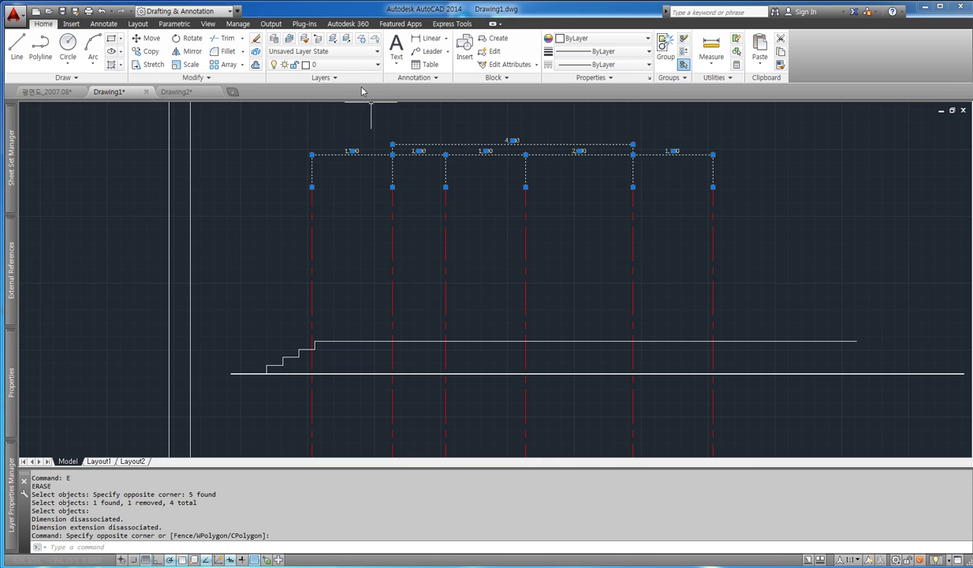
pyautogui.scroll(-2, 345, 226)
pyautogui.press('Escape')
pyautogui.press('Escape')
# Step: Match the dimensions and the ground line to the properties of the 0.3 치수, 문자 legend line
pyautogui.write('MA')
pyautogui.press('Return')
pyautogui.click(835, 181)
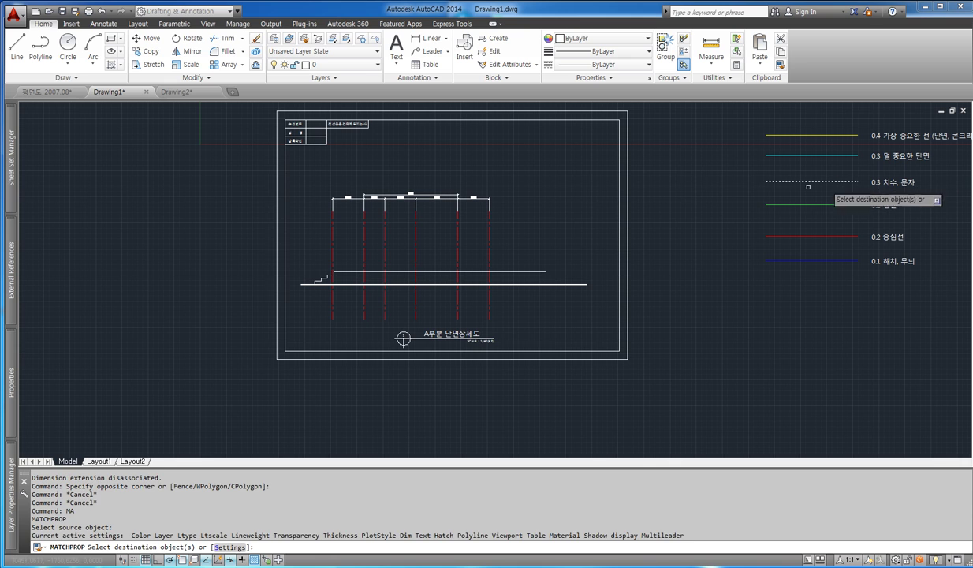
pyautogui.click(486, 180)
pyautogui.click(302, 200)
pyautogui.scroll(2, 517, 284)
pyautogui.click(514, 287)
pyautogui.click(489, 283)
pyautogui.scroll(-2, 488, 276)
pyautogui.press('Escape')
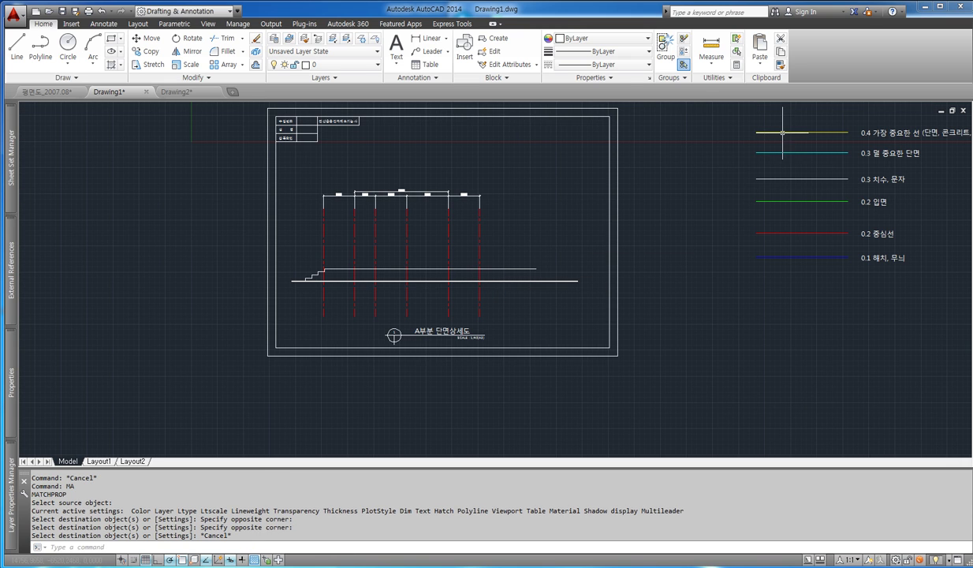
# Step: Match the entrance steps and floor line to the properties of the yellow 0.4 legend line for the most important lines
pyautogui.press('Return')
pyautogui.click(782, 133)
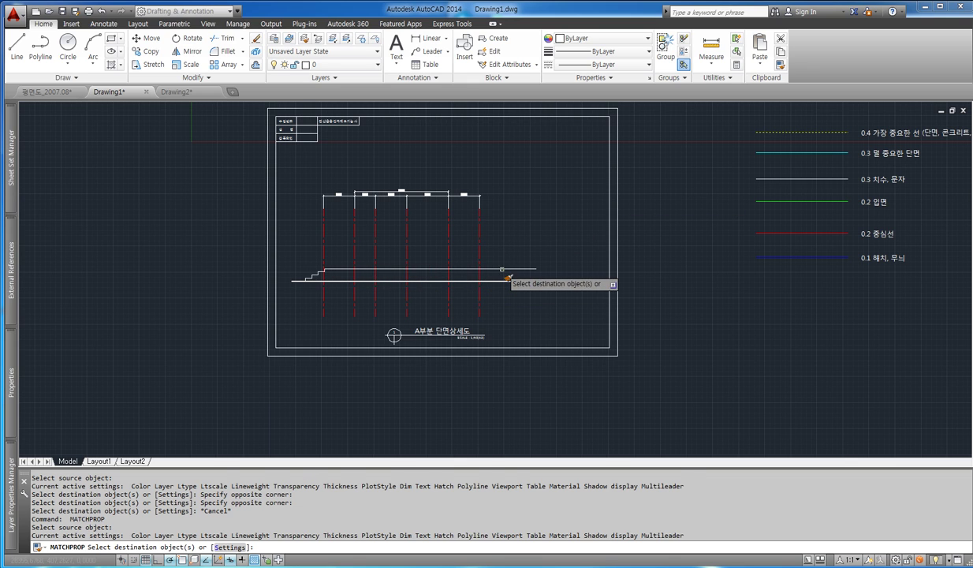
pyautogui.click(501, 269)
pyautogui.press('Escape')
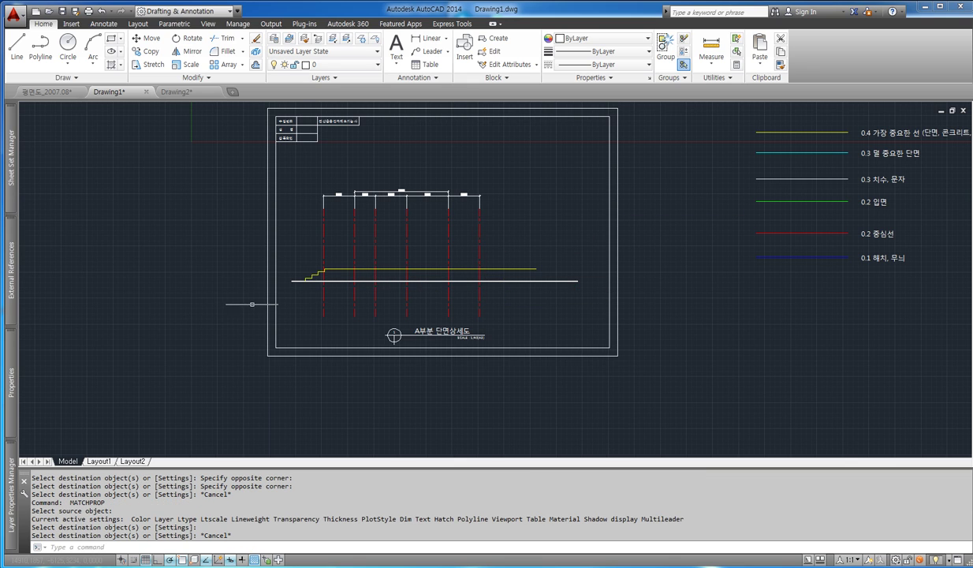
# Step: Switch to the 평면도_2007.08 floor plan and examine the entrance, terrace levels and centre-line spacing against the section
pyautogui.scroll(2, 481, 257)
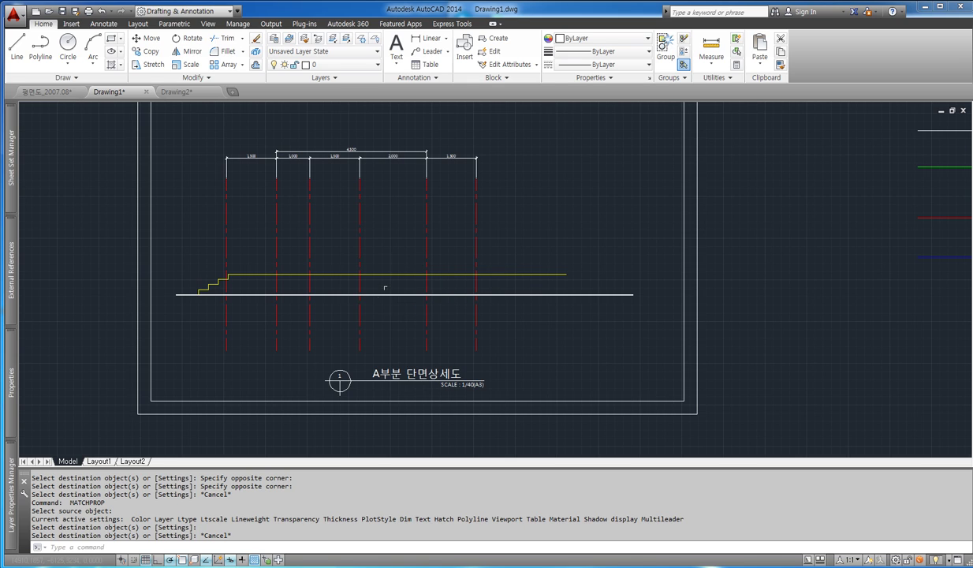
pyautogui.click(49, 91)
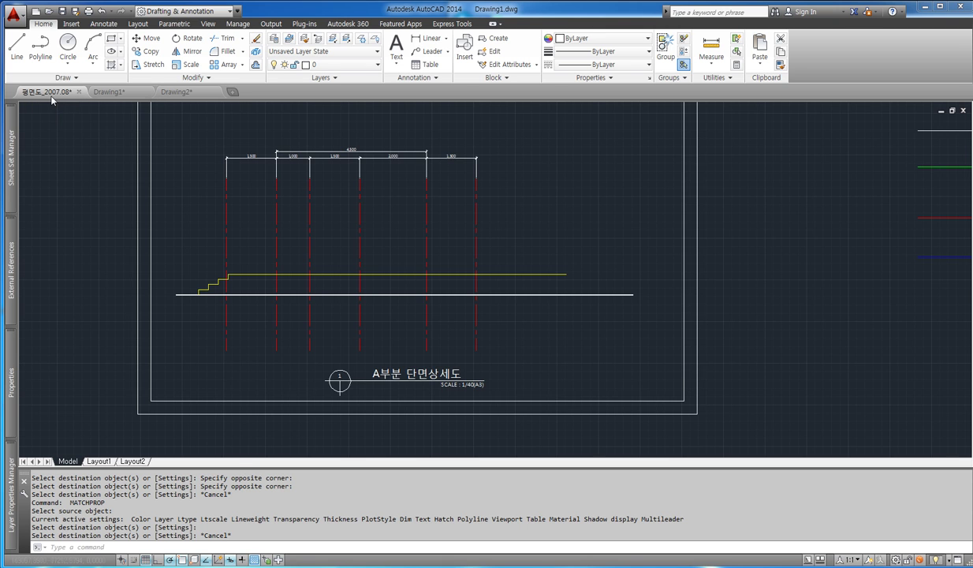
pyautogui.scroll(-6, 467, 286)
pyautogui.moveTo(458, 157); pyautogui.dragTo(439, 275, button='middle')
pyautogui.scroll(2, 417, 169)
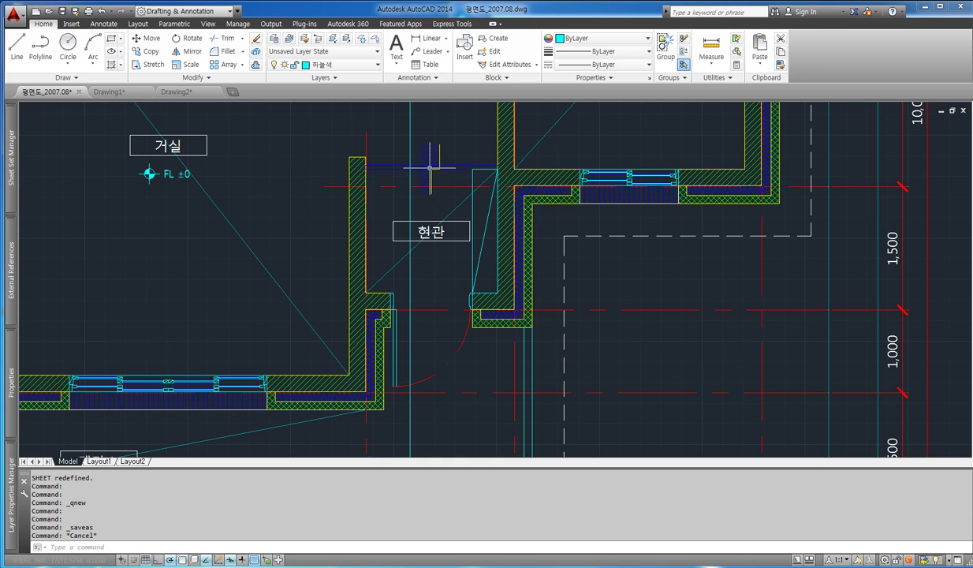
pyautogui.scroll(-2, 385, 182)
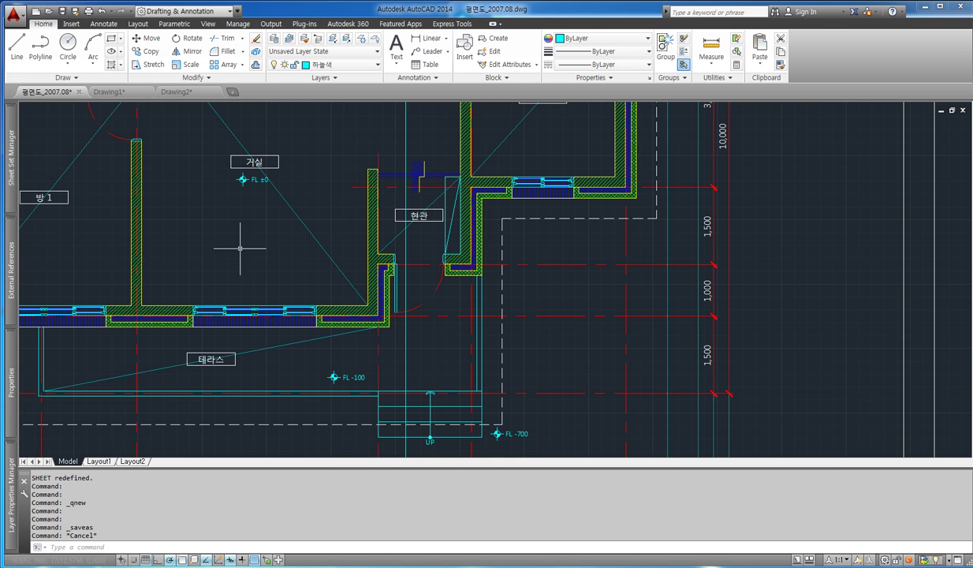
pyautogui.scroll(2, 429, 166)
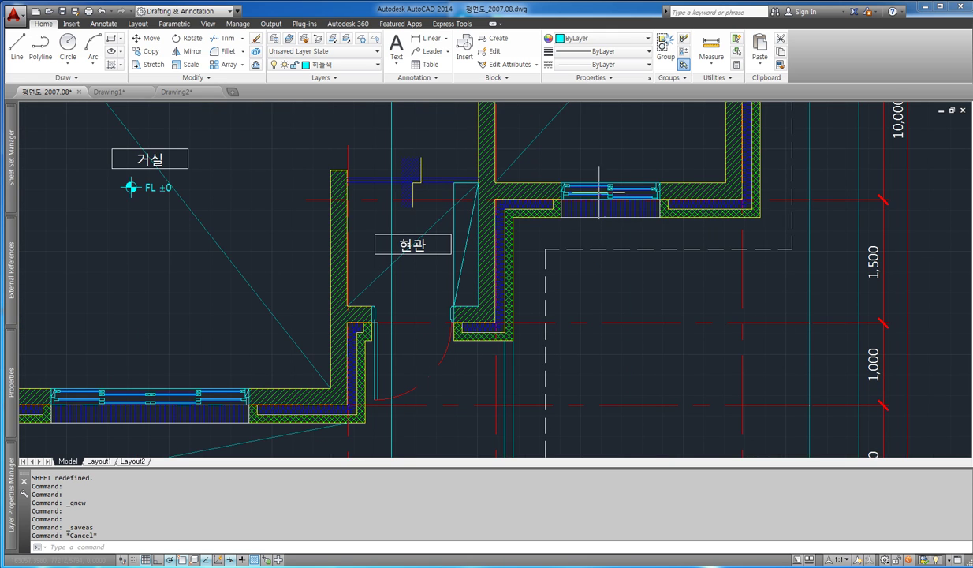
pyautogui.moveTo(760, 172); pyautogui.dragTo(625, 180, button='middle')
pyautogui.scroll(-3, 738, 201)
pyautogui.scroll(2, 674, 212)
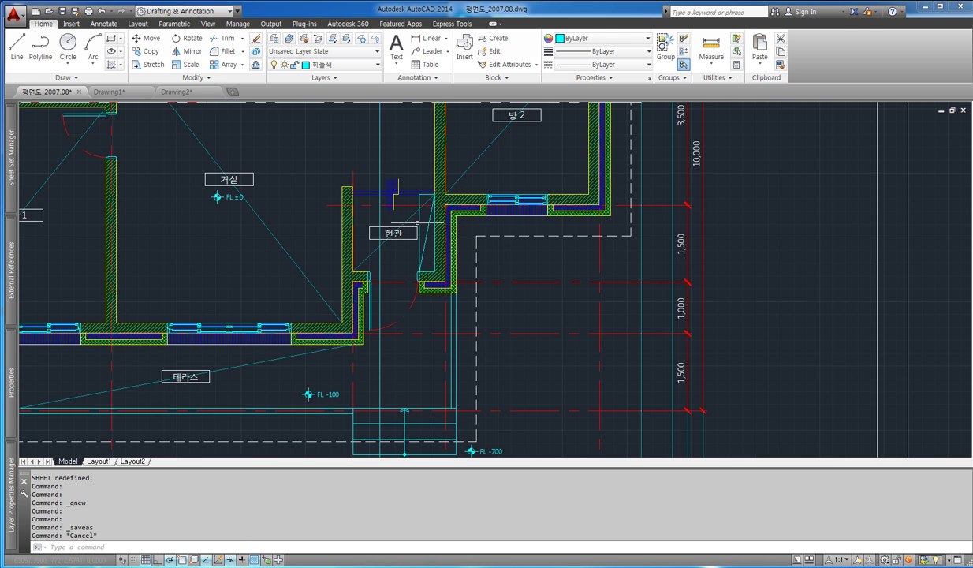
pyautogui.scroll(4, 402, 209)
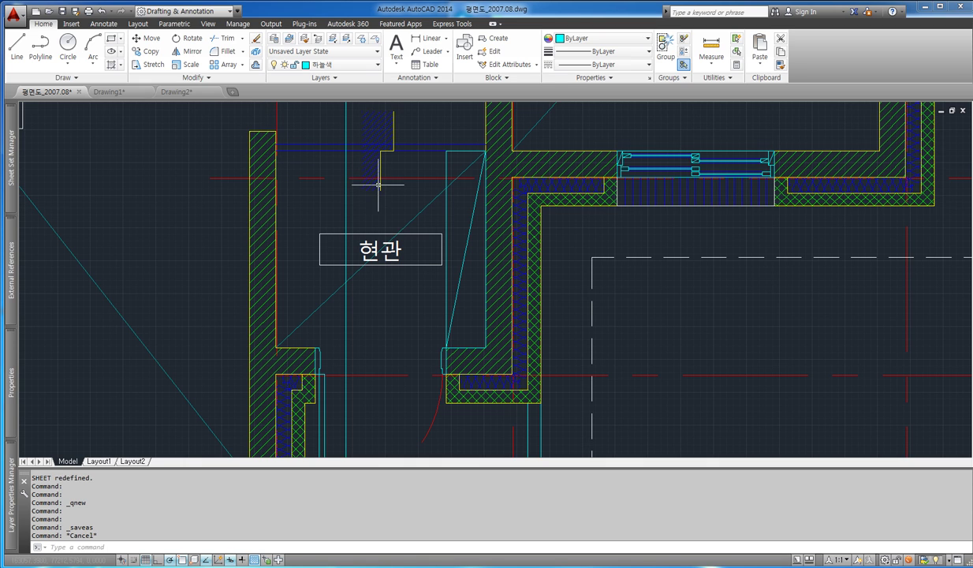
pyautogui.scroll(-4, 395, 154)
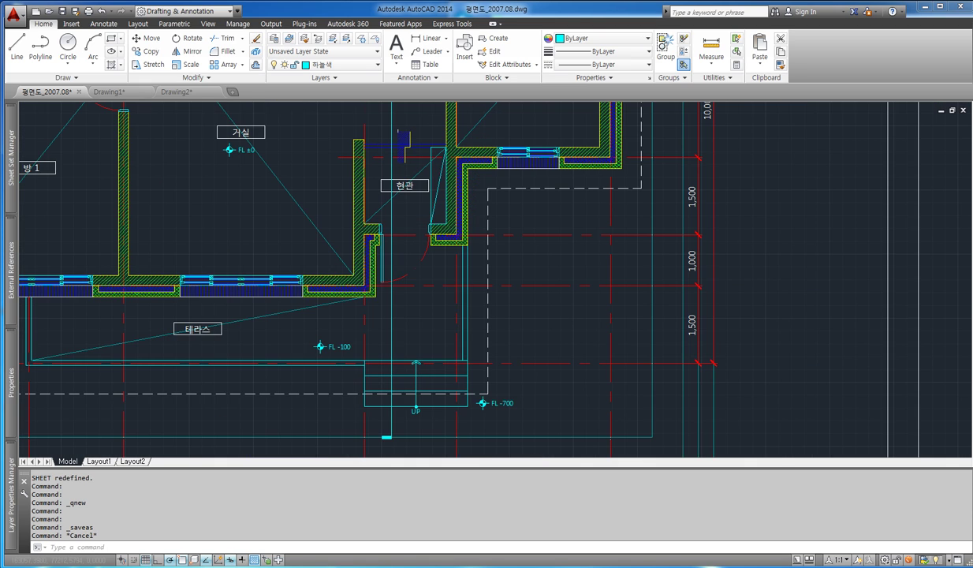
pyautogui.click(96, 94)
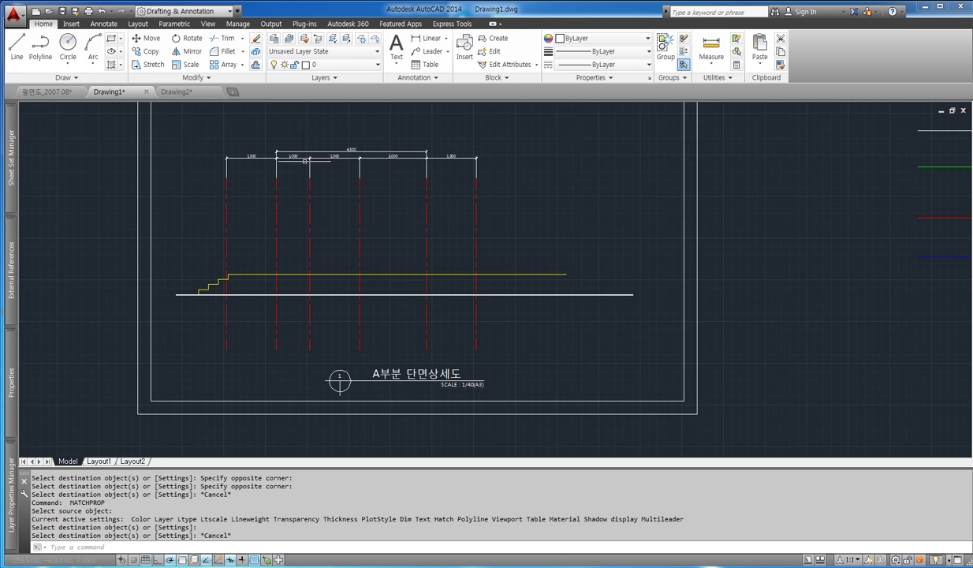
pyautogui.scroll(2, 304, 160)
pyautogui.click(45, 92)
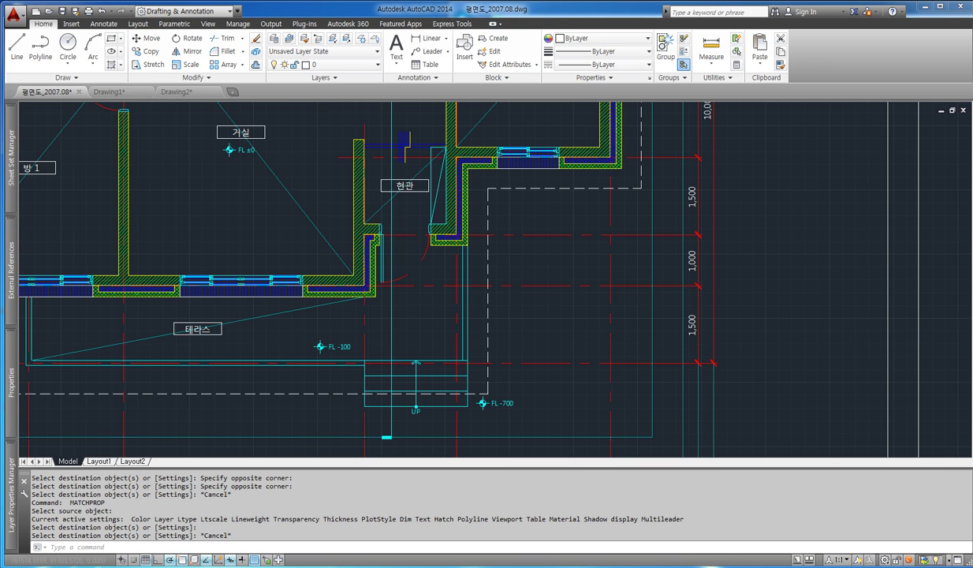
# Step: Return to Drawing1 and offset the fourth centre line 200 mm toward the fifth centre line
pyautogui.click(132, 93)
pyautogui.press('Escape')
pyautogui.write('o')
pyautogui.press('Return')
pyautogui.write('200')
pyautogui.press('Return')
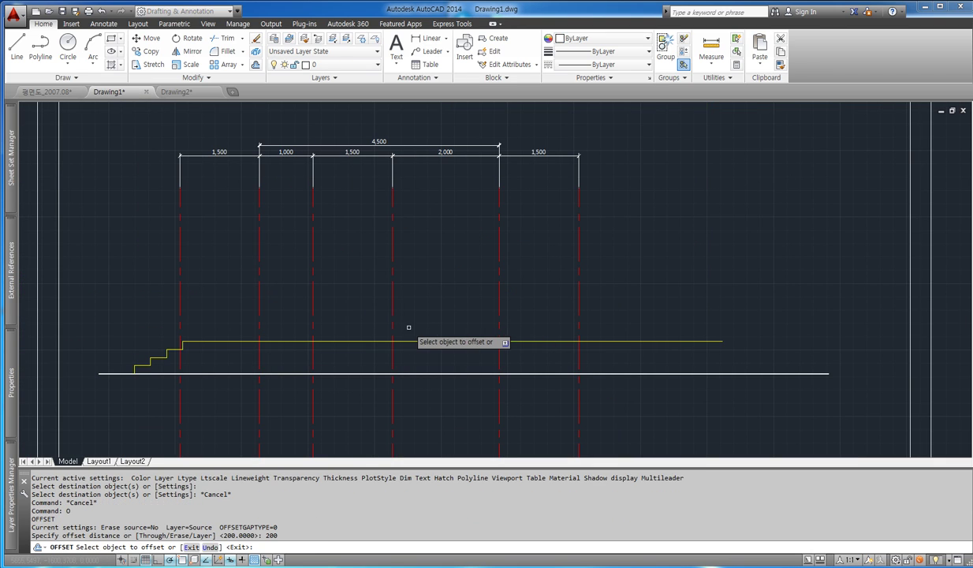
pyautogui.click(393, 299)
pyautogui.click(414, 347)
pyautogui.press('Escape')
pyautogui.press('Escape')
# Step: Draw a polyline rising 100 mm from the floor line at the offset line, running horizontally to above the floor line's far end
pyautogui.write('p')
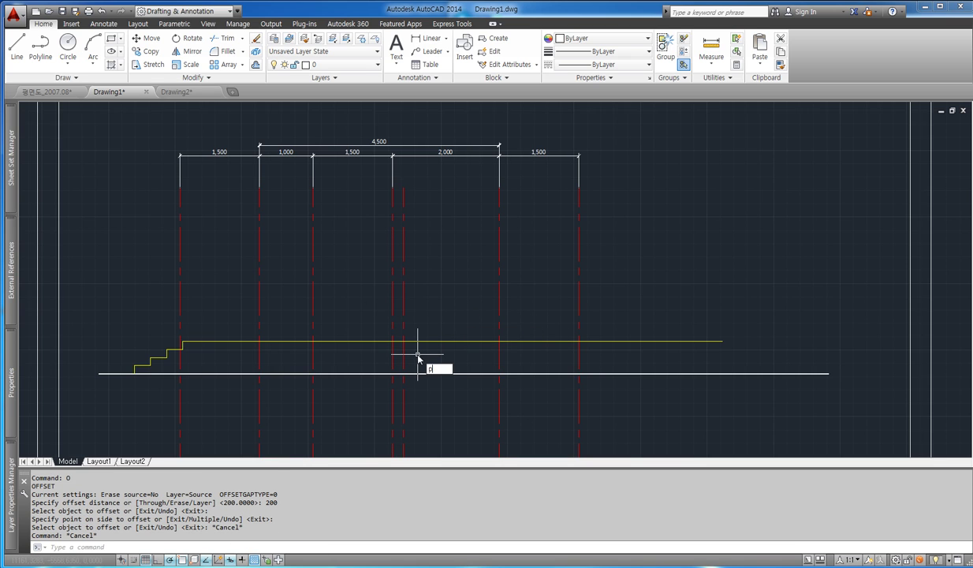
pyautogui.write('l')
pyautogui.press('Return')
pyautogui.scroll(4, 417, 354)
pyautogui.click(402, 323)
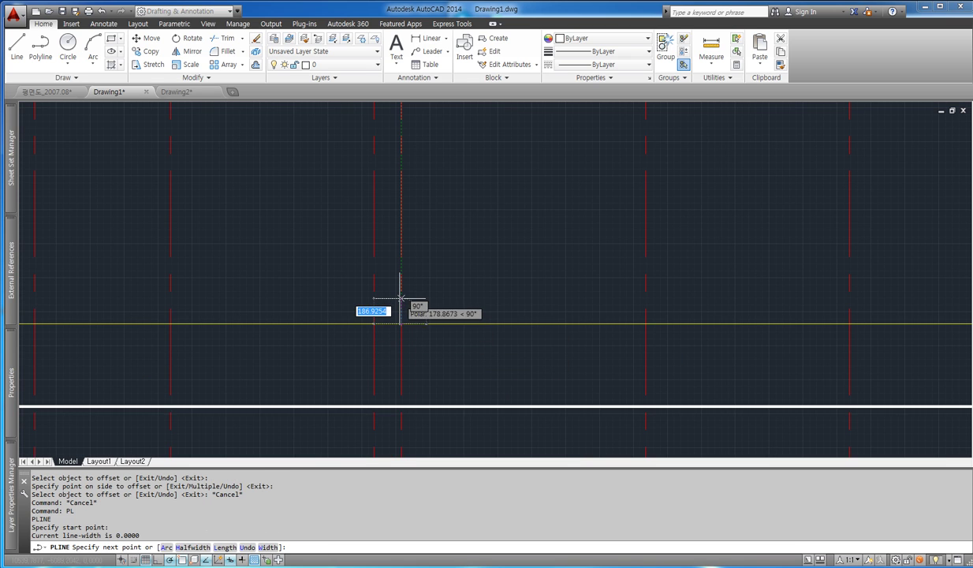
pyautogui.write('100')
pyautogui.press('Return')
pyautogui.scroll(-4, 502, 313)
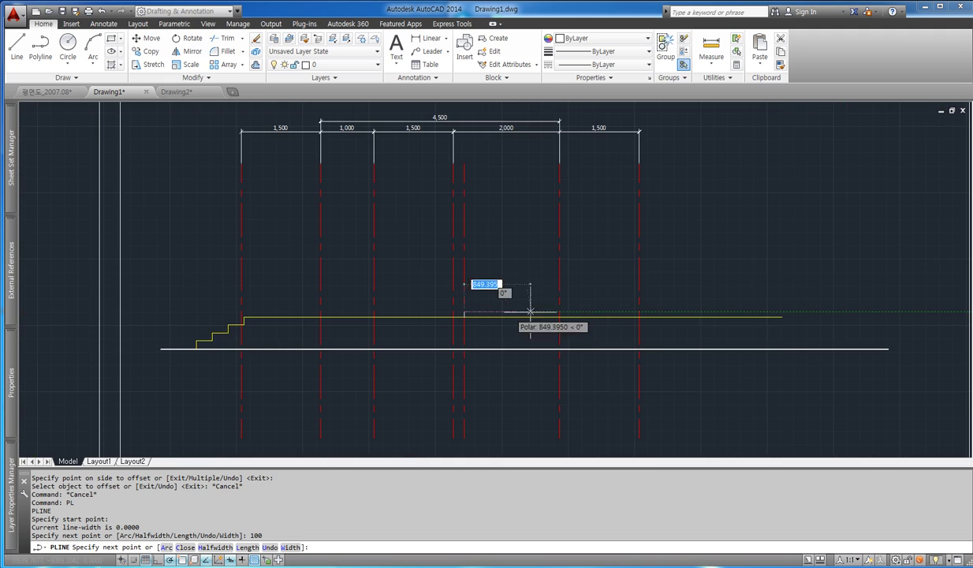
pyautogui.click(781, 312)
pyautogui.press('Escape')
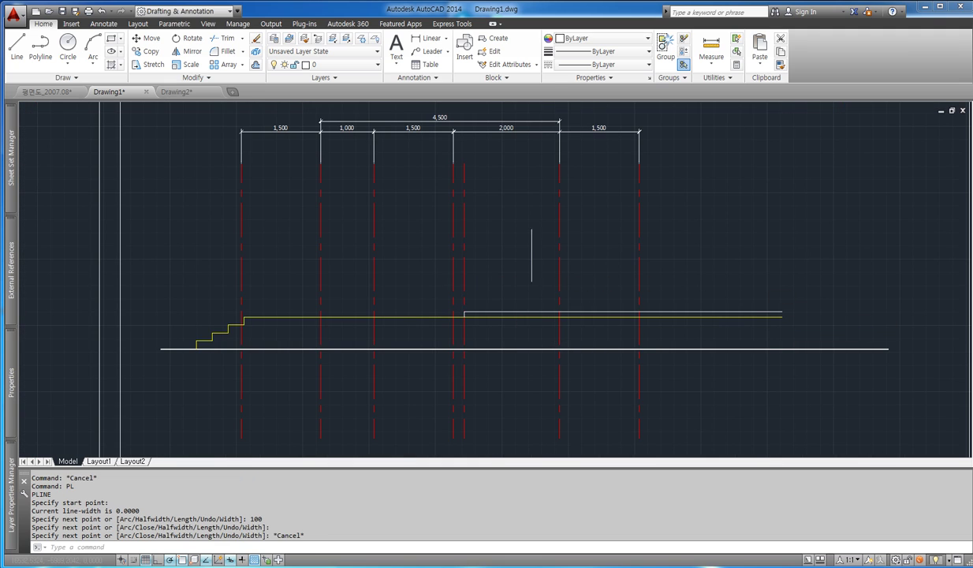
# Step: Erase the temporary offset line beside the fourth centre line
pyautogui.write('e')
pyautogui.press('Return')
pyautogui.click(465, 257)
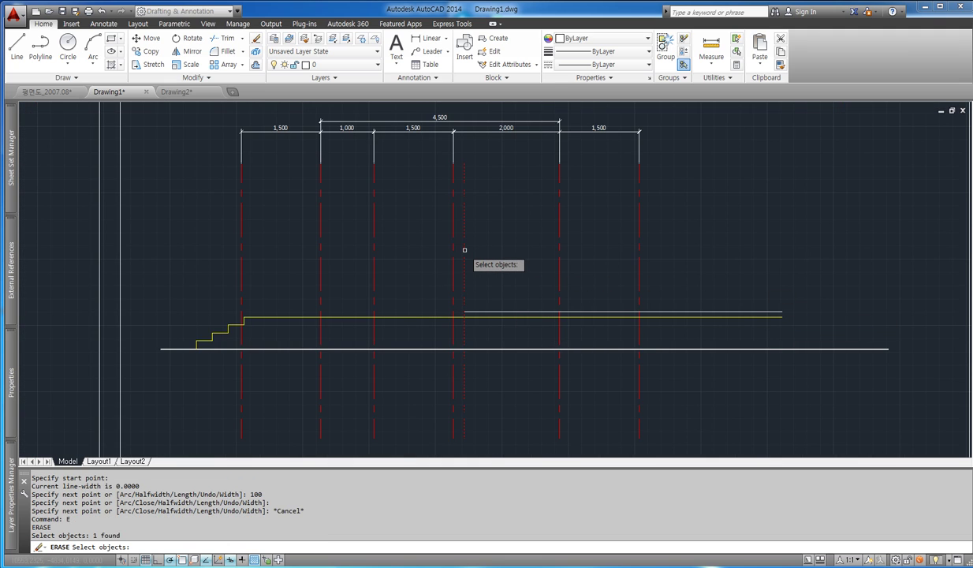
# Step: Match the new raised floor polyline to the properties of the yellow floor line
pyautogui.write('ma')
pyautogui.press('Return')
pyautogui.click(491, 318)
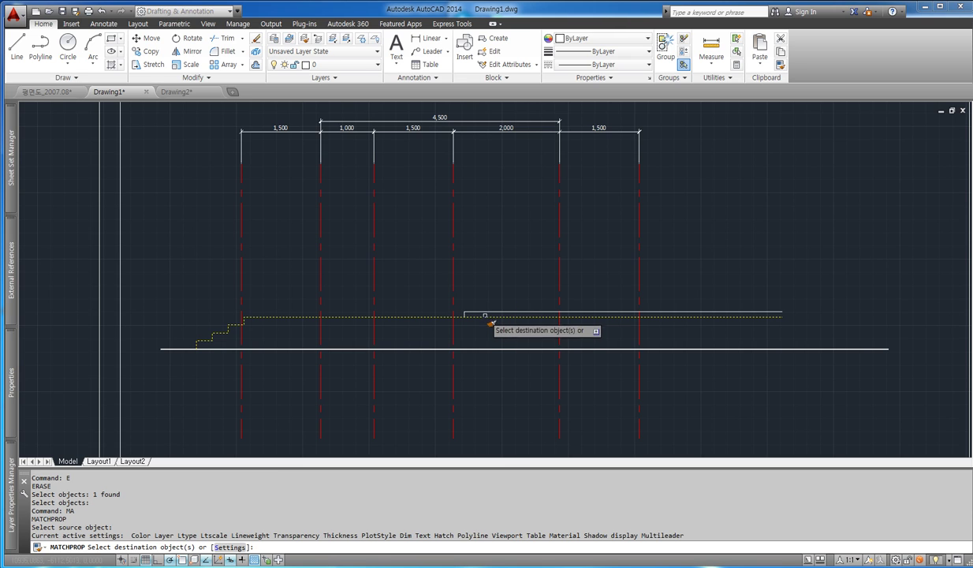
pyautogui.press('Escape')
pyautogui.press('Escape')
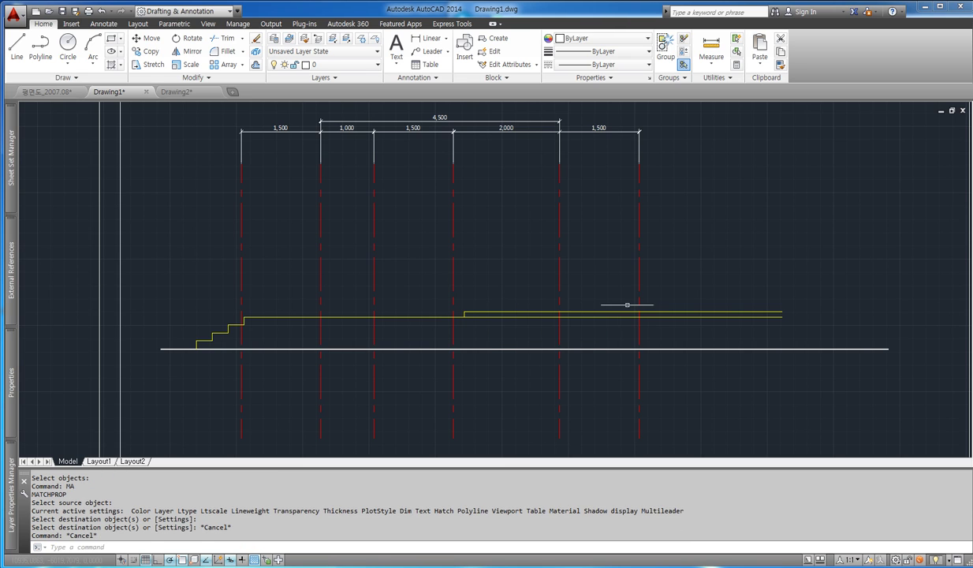
# Step: Draw a horizontal line from the raised floor's far end back past the first centre line
pyautogui.write('l')
pyautogui.press('Return')
pyautogui.click(781, 312)
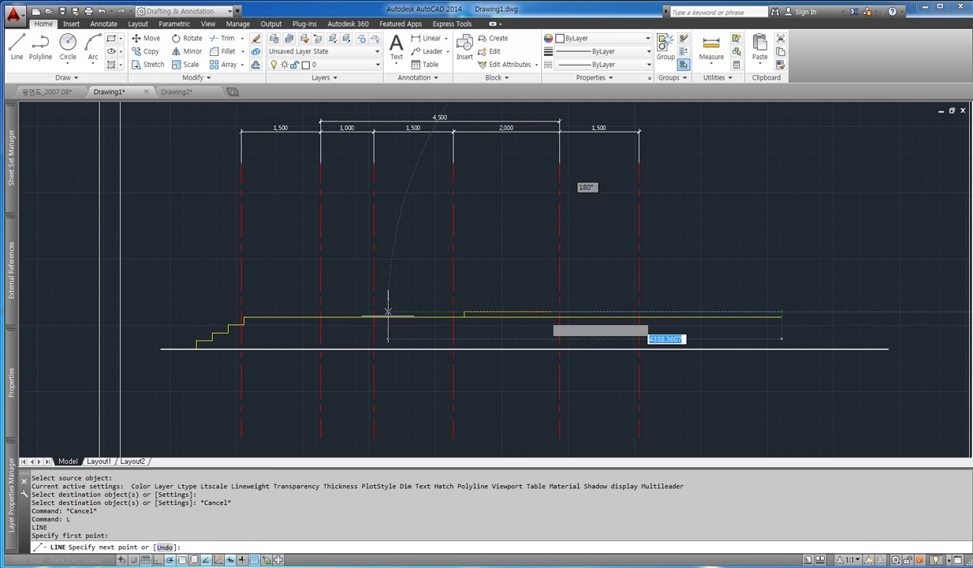
pyautogui.click(214, 312)
pyautogui.press('Escape')
pyautogui.press('Escape')
# Step: Move the new horizontal line 2300 mm straight up from the raised floor level
pyautogui.write('m')
pyautogui.press('Return')
pyautogui.click(401, 311)
pyautogui.press('Return')
pyautogui.click(410, 303)
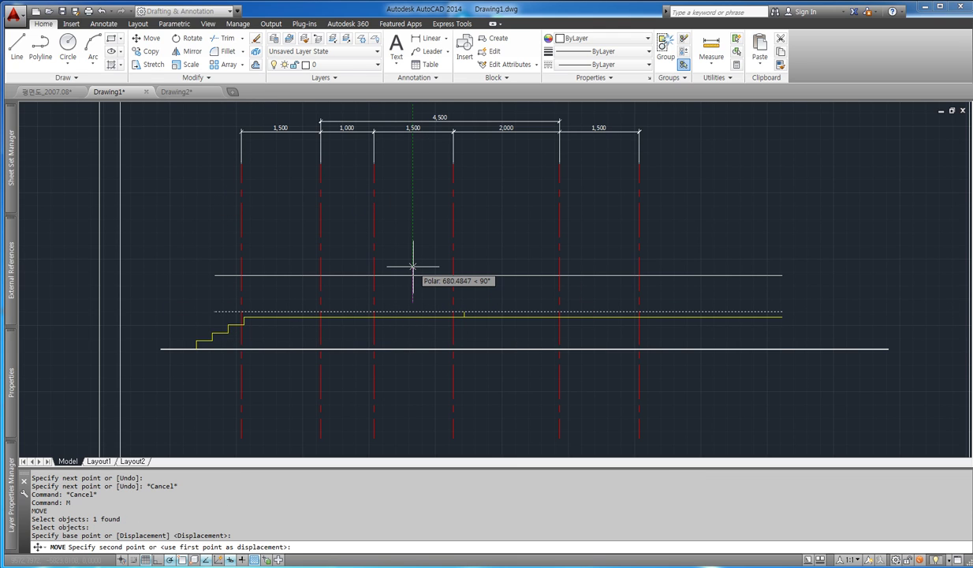
pyautogui.write('23')
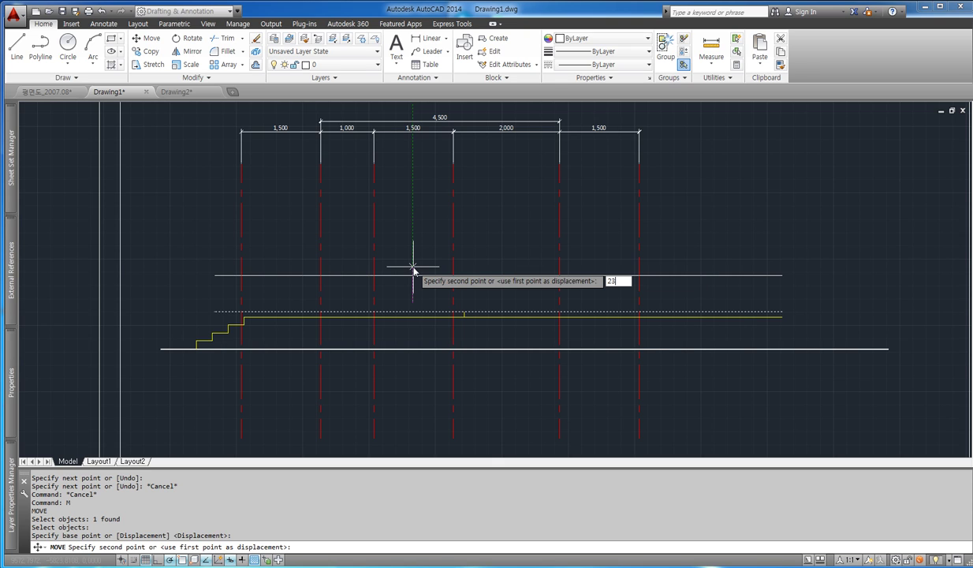
pyautogui.write('00')
pyautogui.press('Return')
pyautogui.press('Escape')
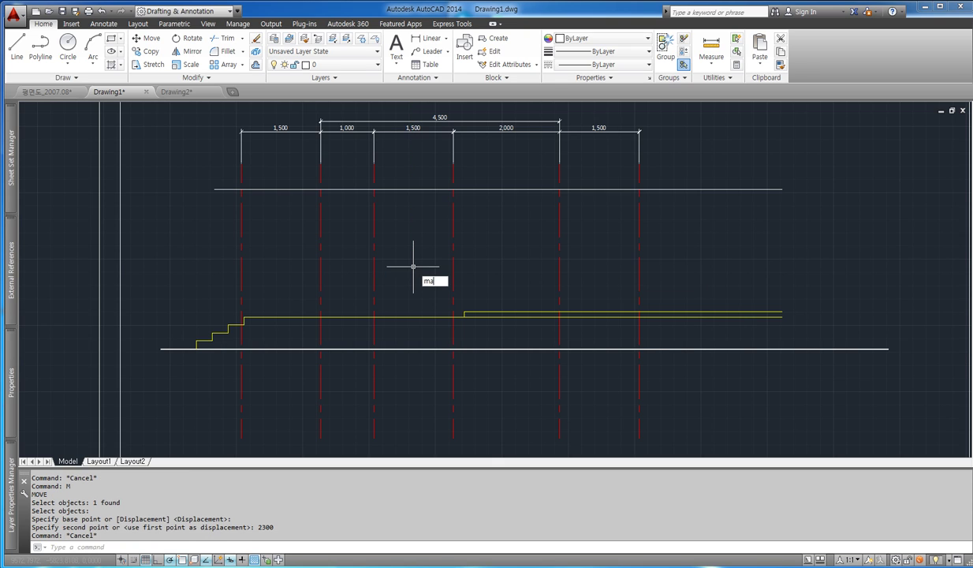
# Step: Match the upper horizontal line to the properties of the yellow raised floor line
pyautogui.write('ma')
pyautogui.press('Return')
pyautogui.click(490, 314)
pyautogui.click(483, 188)
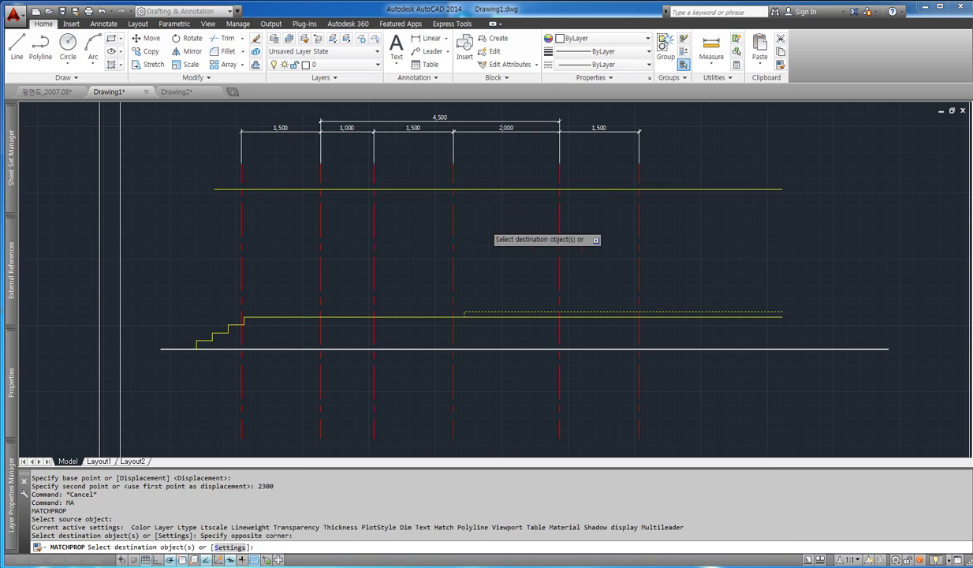
pyautogui.press('Escape')
# Step: Replace the text of the dimension between the fifth and sixth centre lines with 설계치수
pyautogui.scroll(-3, 485, 226)
pyautogui.scroll(2, 598, 282)
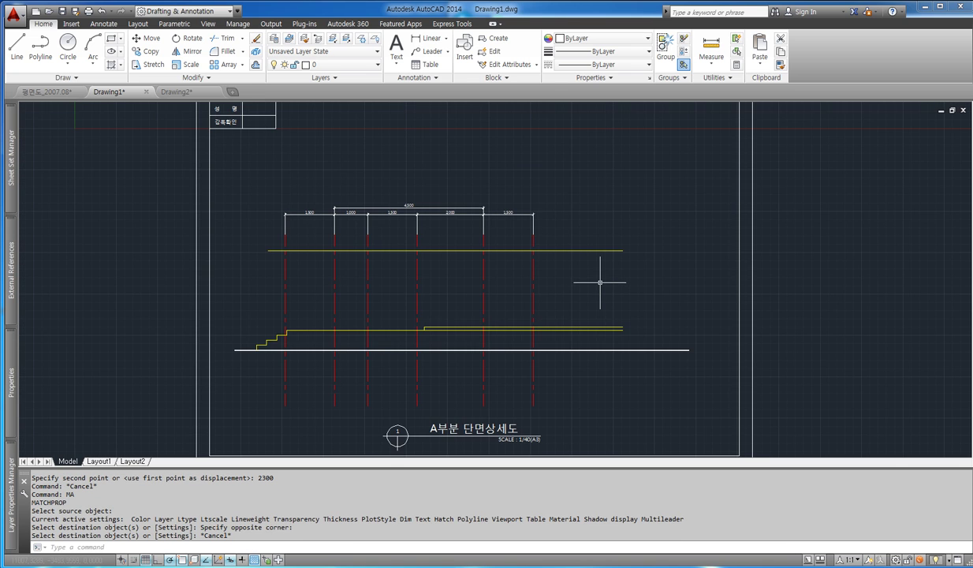
pyautogui.scroll(3, 556, 270)
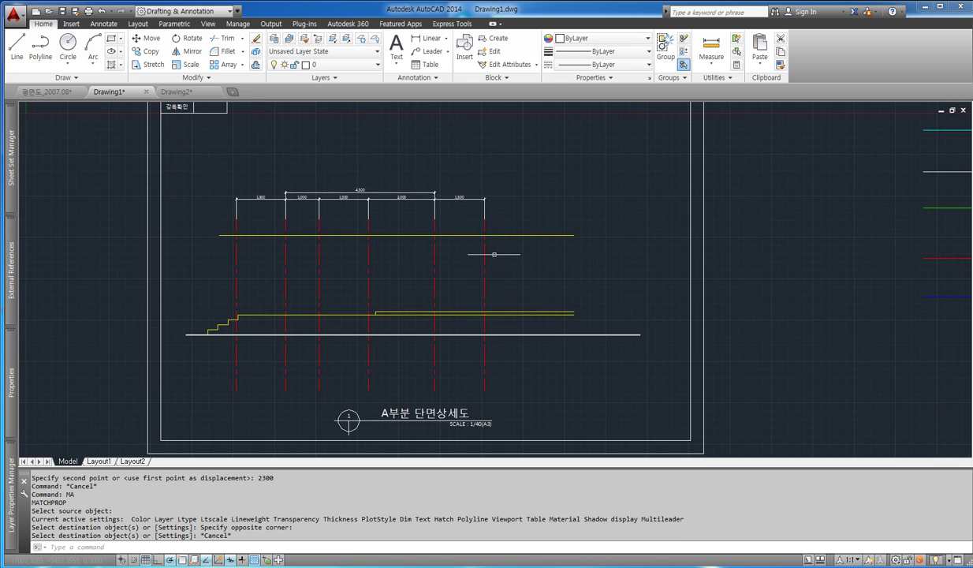
pyautogui.click(518, 161)
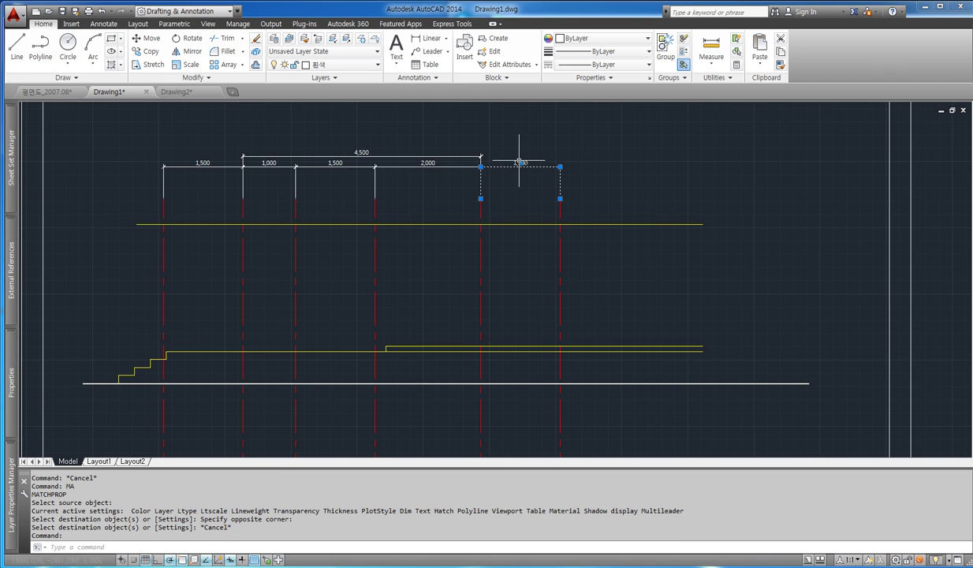
pyautogui.moveTo(560, 222); pyautogui.dragTo(592, 184, button='middle')
pyautogui.press('Escape')
pyautogui.doubleClick(548, 123)
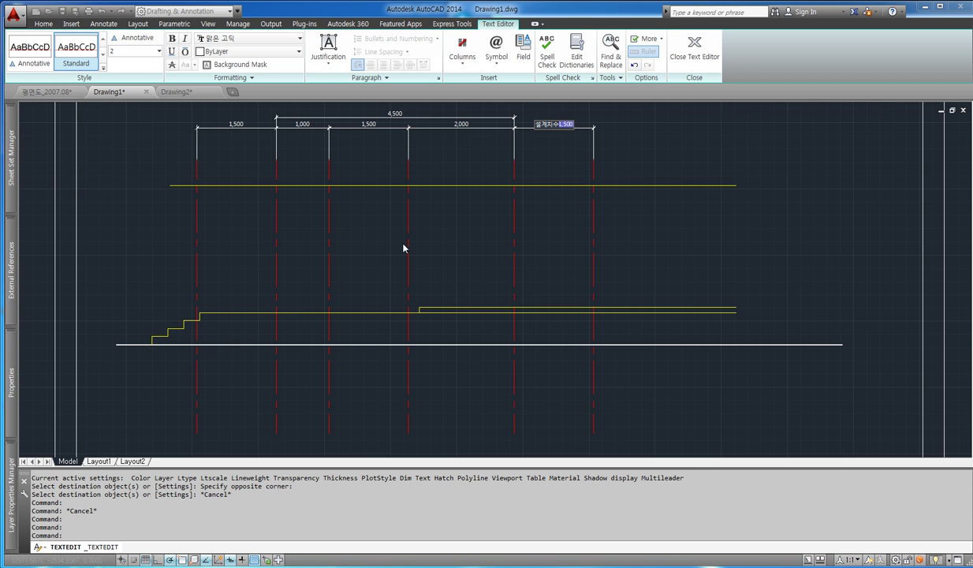
pyautogui.click(691, 327)
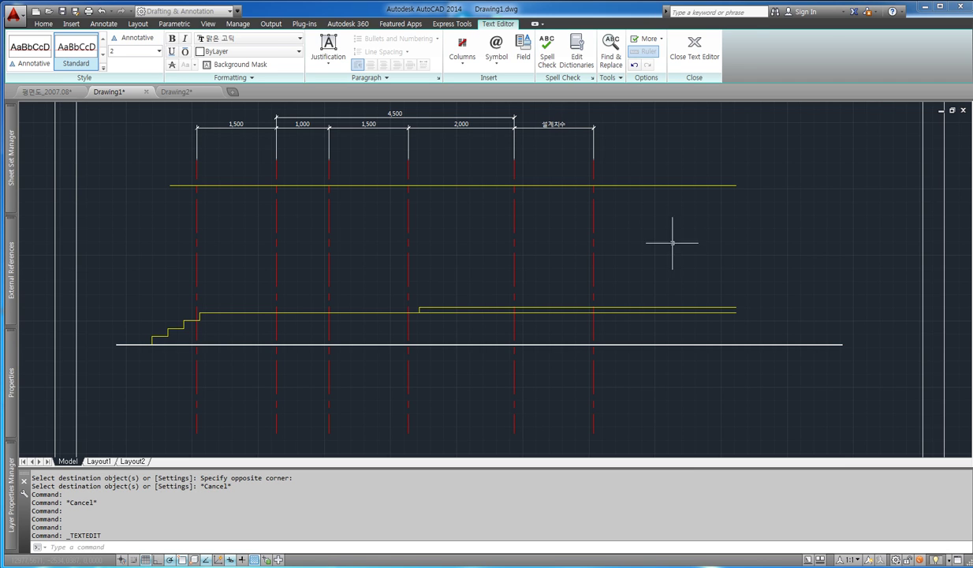
# Step: Start a break-line polyline at the top of the sixth centre line and run it about 1755 mm straight down
pyautogui.moveTo(569, 201); pyautogui.dragTo(525, 218, button='middle')
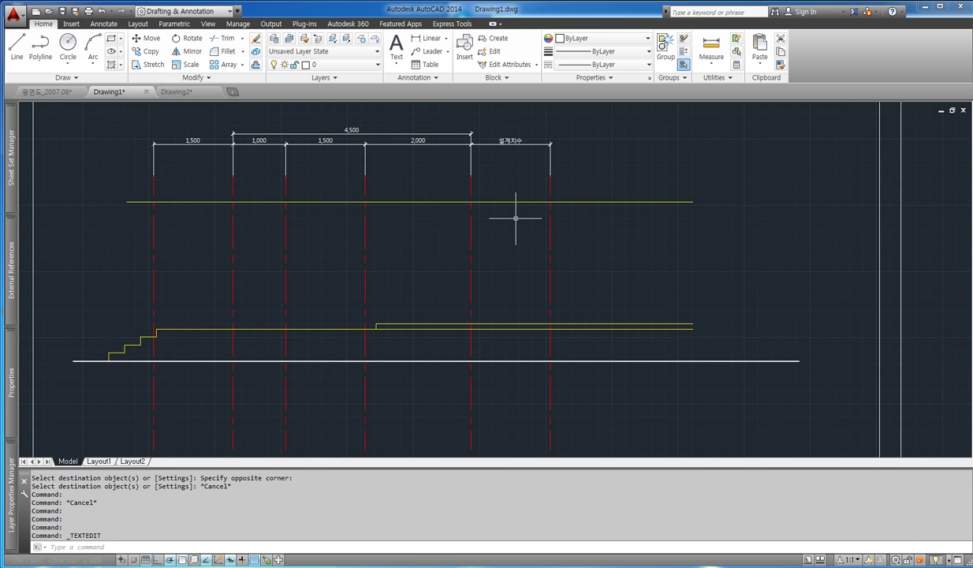
pyautogui.press('Escape')
pyautogui.write('p')
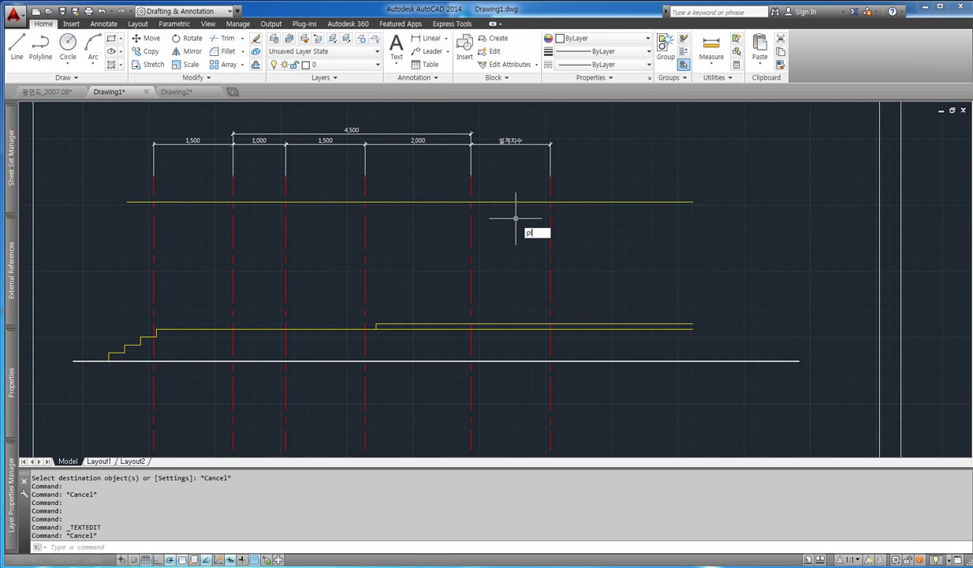
pyautogui.write('l')
pyautogui.press('Return')
pyautogui.click(550, 328)
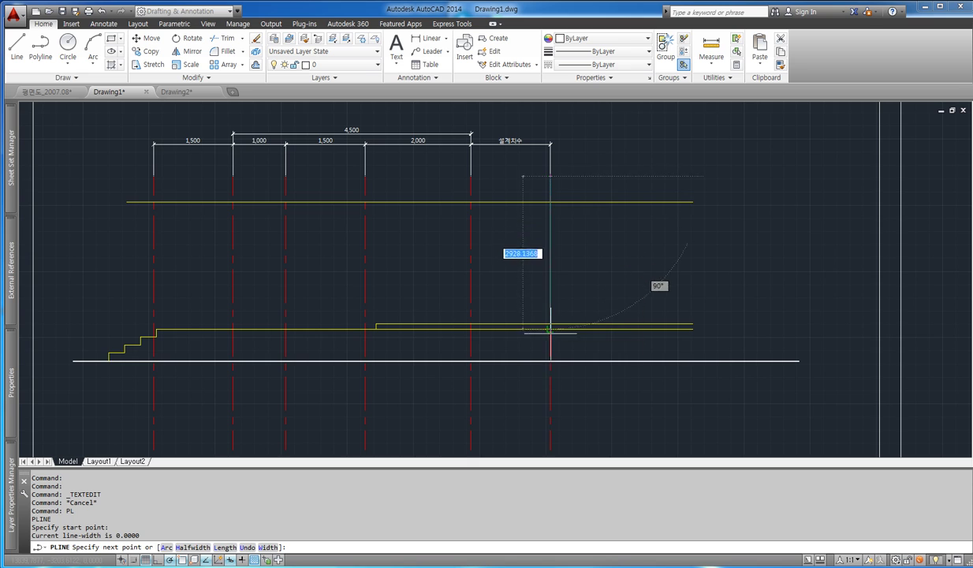
pyautogui.scroll(2, 550, 288)
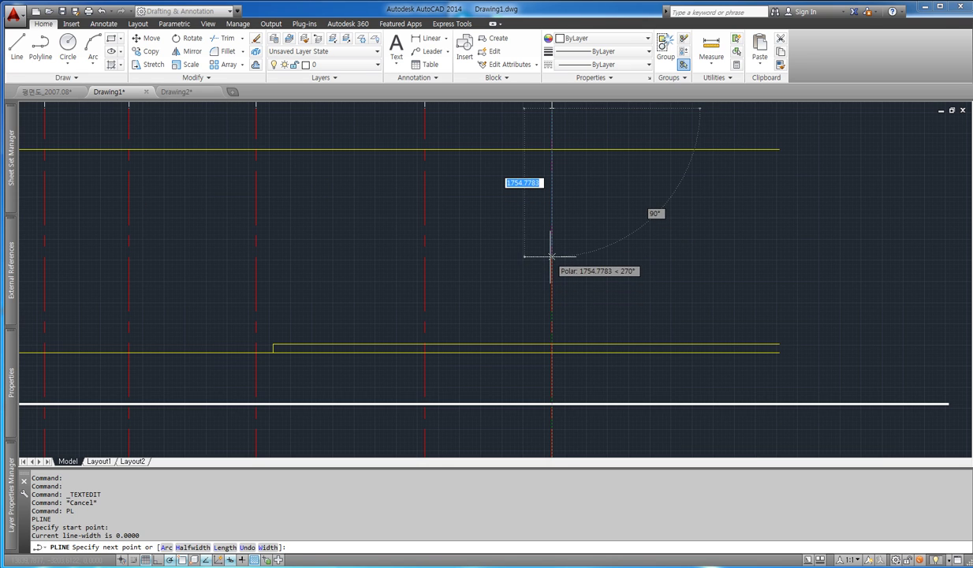
pyautogui.click(550, 256)
# Step: Continue the polyline 80 mm to the right, then diagonally back down to the sixth centre line, and end it
pyautogui.scroll(2, 559, 256)
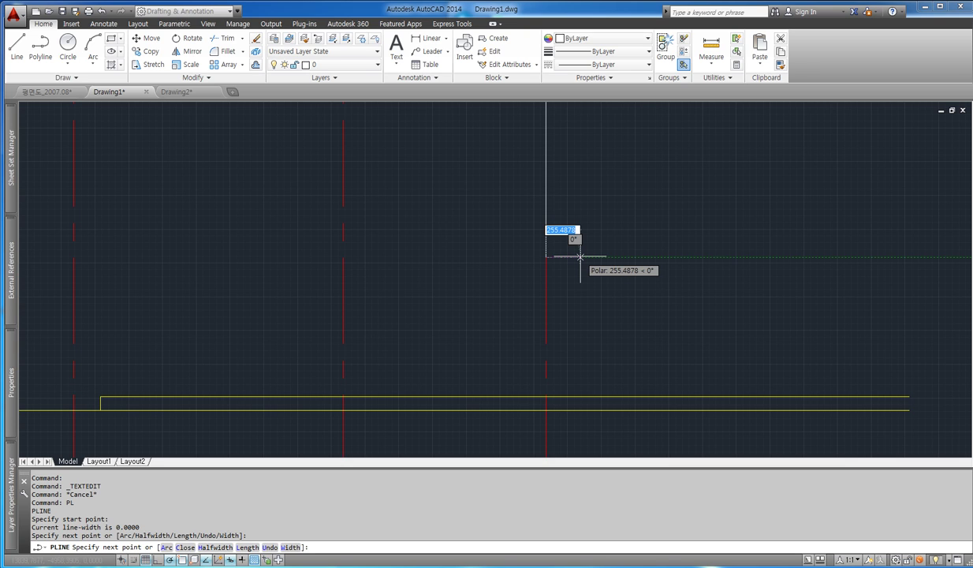
pyautogui.write('80')
pyautogui.press('Return')
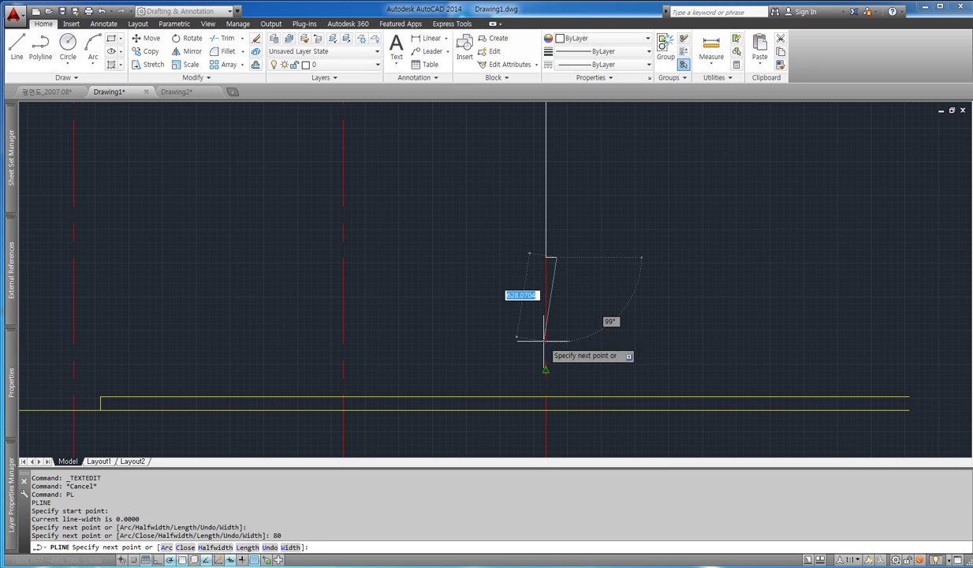
pyautogui.scroll(4, 547, 268)
pyautogui.scroll(4, 565, 246)
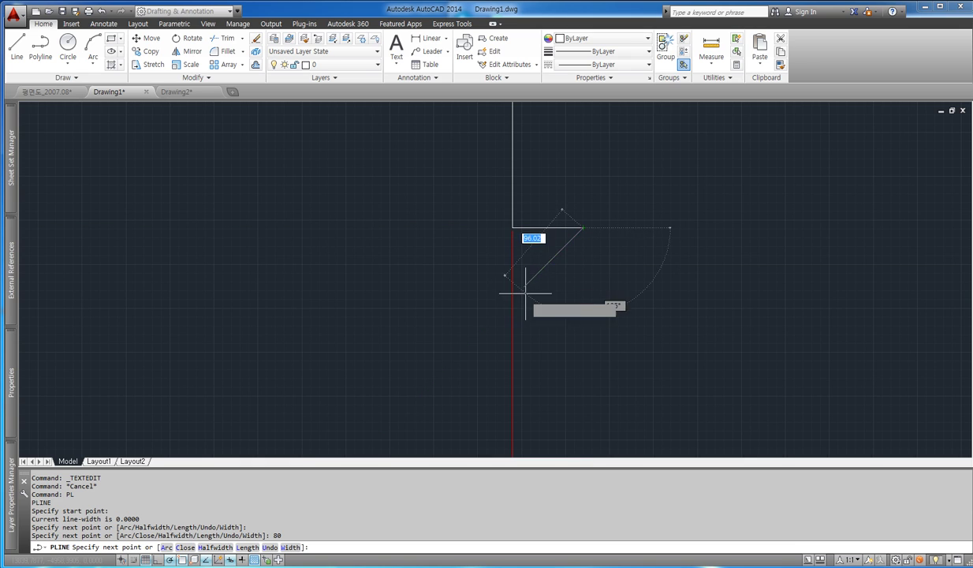
pyautogui.click(512, 297)
pyautogui.press('Escape')
pyautogui.press('Escape')
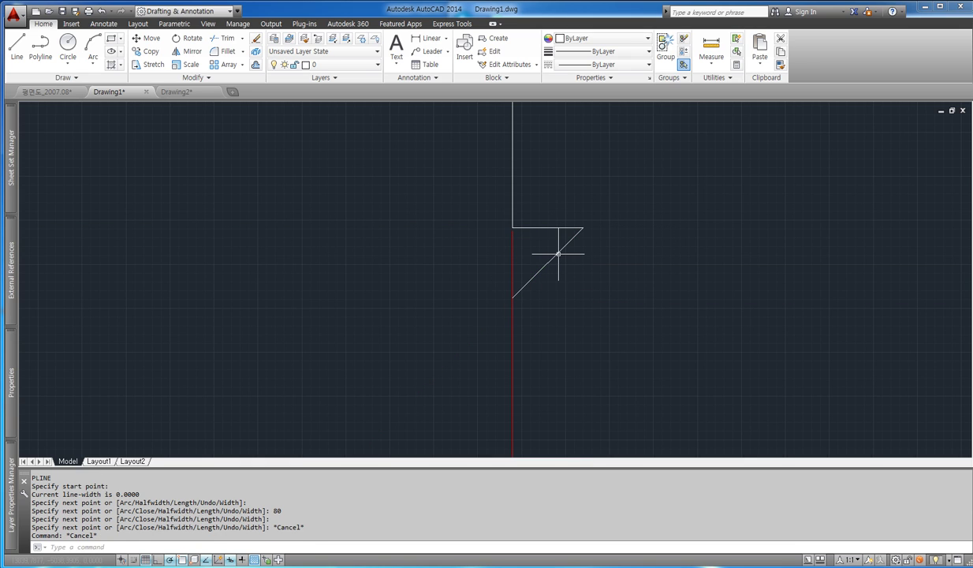
# Step: Rotate a copy of the break-line polyline by 180° about its lower endpoint
pyautogui.press('Return')
pyautogui.click(574, 267)
pyautogui.click(542, 238)
pyautogui.press('Return')
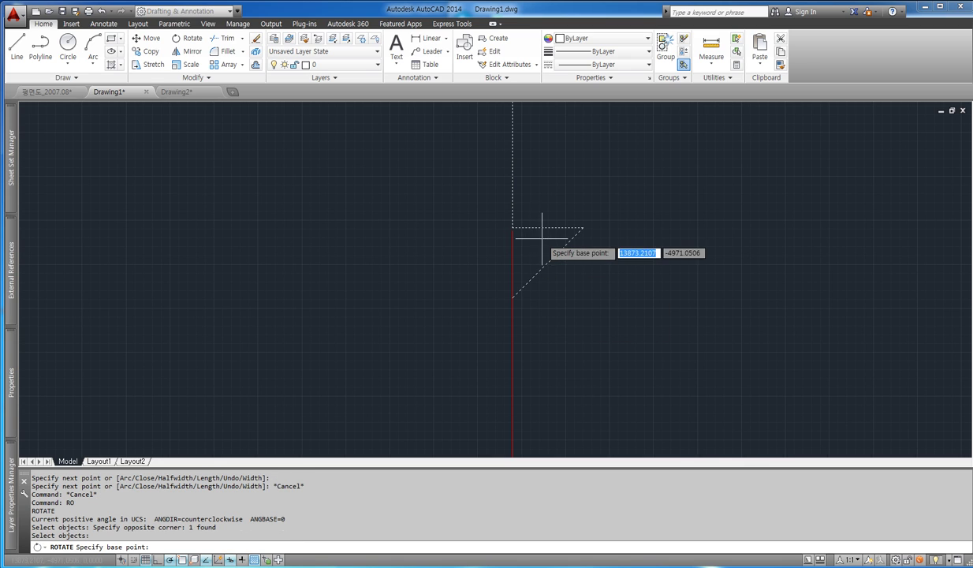
pyautogui.click(512, 298)
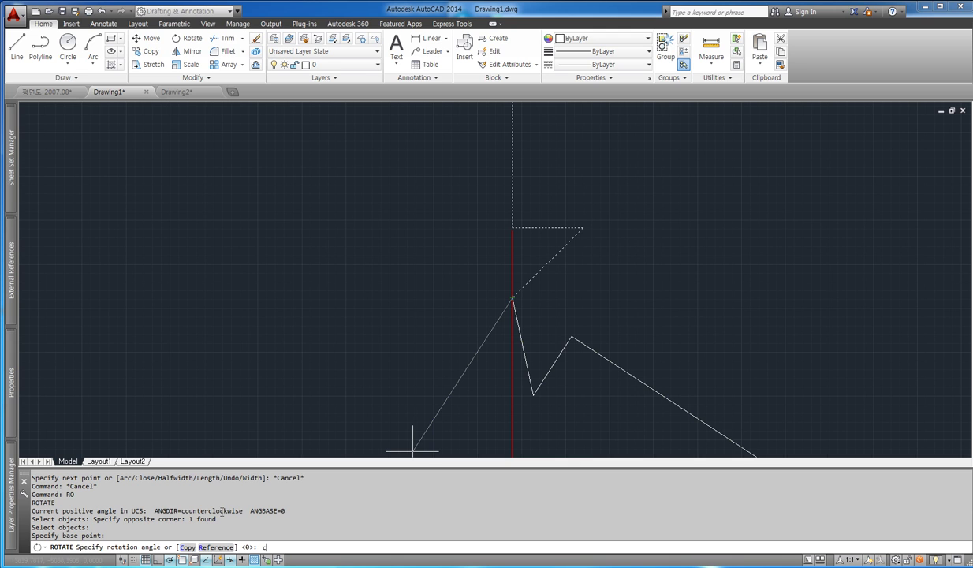
pyautogui.press('Return')
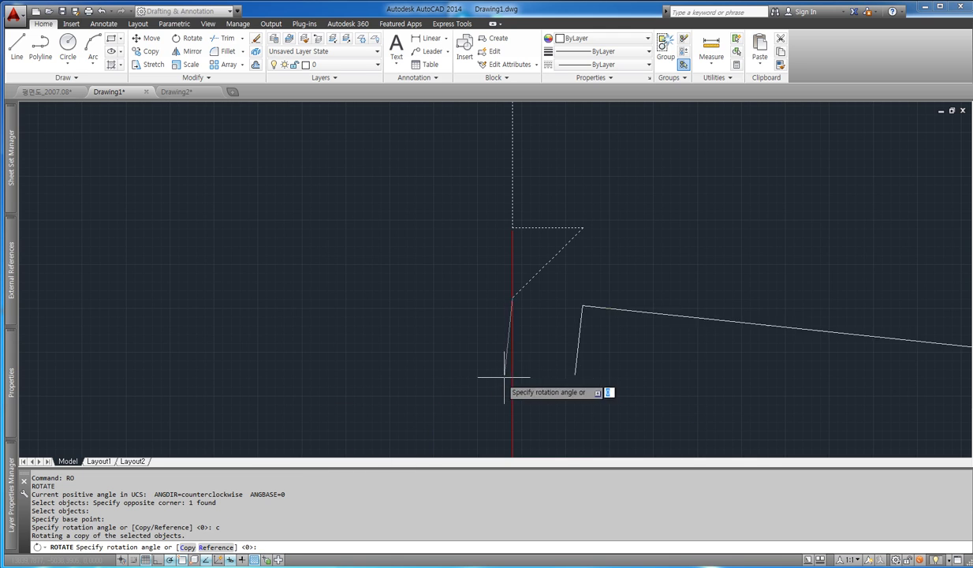
pyautogui.click(367, 298)
pyautogui.scroll(-8, 483, 244)
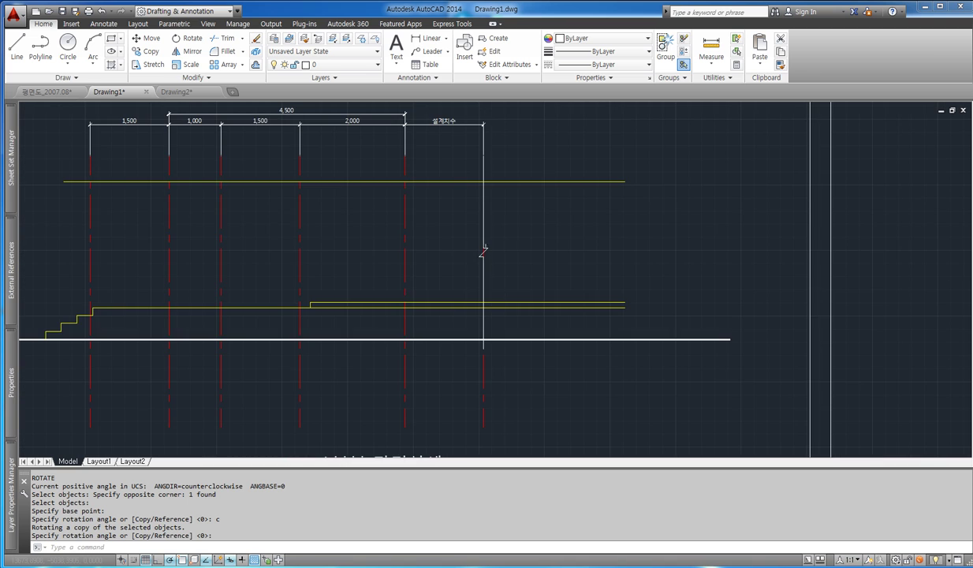
# Step: Try to fillet the upper and lower halves of the break line together
pyautogui.scroll(6, 496, 245)
pyautogui.press('Escape')
pyautogui.click(441, 220)
pyautogui.click(464, 189)
pyautogui.click(468, 192)
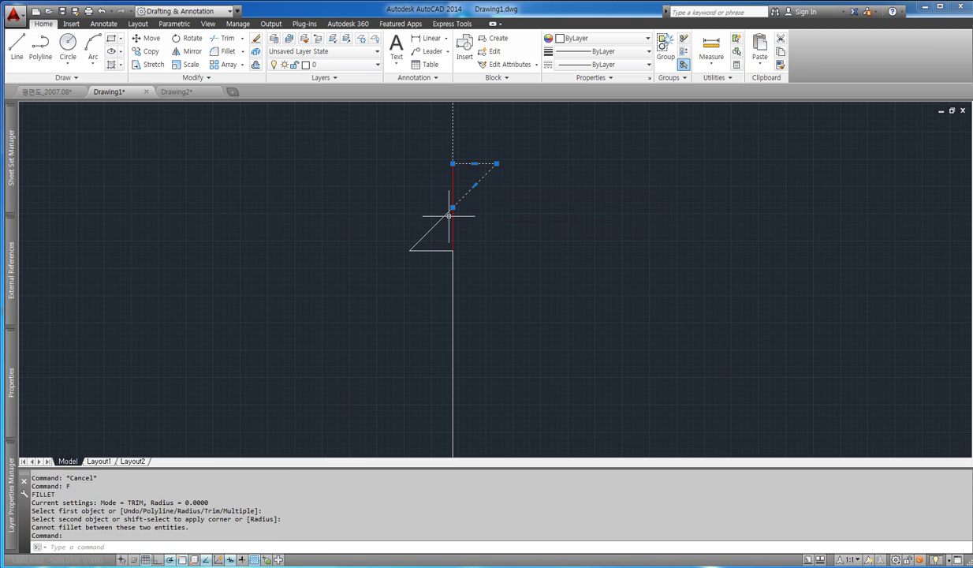
pyautogui.press('Escape')
# Step: Trim the diagonal segment off the upper half of the break line
pyautogui.write('tr')
pyautogui.press('Return')
pyautogui.click(458, 204)
pyautogui.press('Return')
pyautogui.click(460, 200)
pyautogui.press('Escape')
# Step: Fillet the lower diagonal to the upper horizontal stub with radius 0 to join the break line into one polyline
pyautogui.write('f')
pyautogui.press('Return')
pyautogui.click(448, 213)
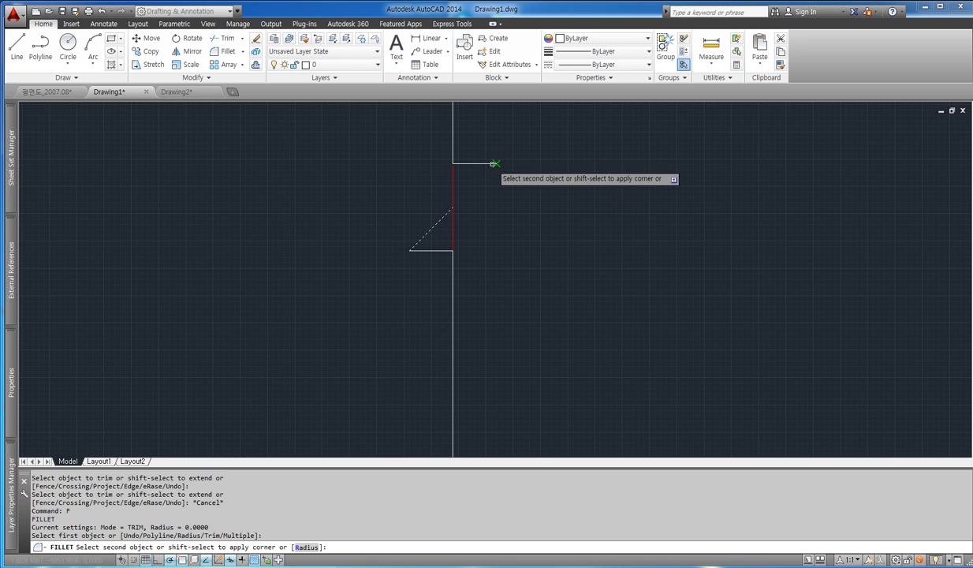
pyautogui.click(492, 163)
pyautogui.click(492, 165)
pyautogui.press('Escape')
pyautogui.scroll(-8, 488, 228)
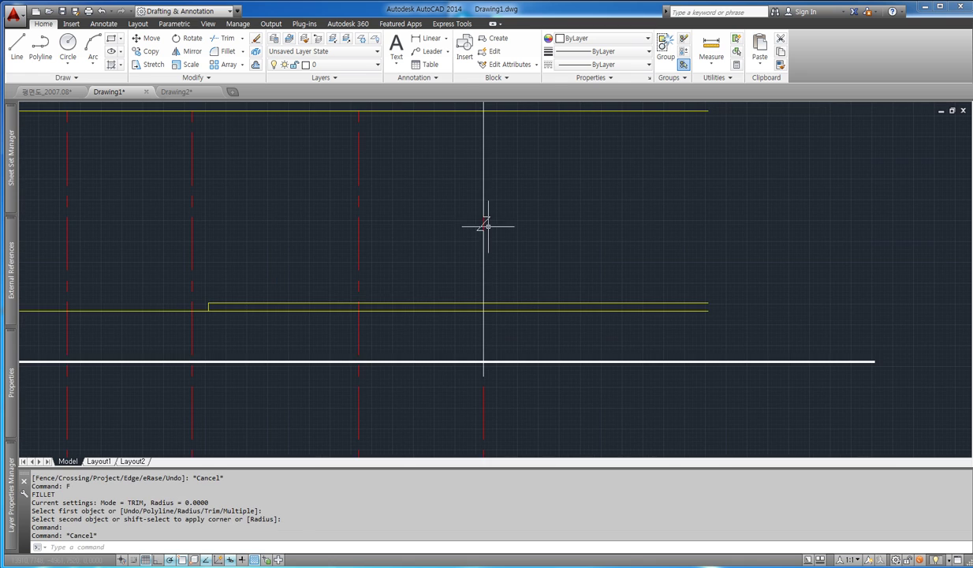
pyautogui.click(488, 219)
pyautogui.scroll(-3, 505, 232)
pyautogui.press('Escape')
pyautogui.scroll(3, 559, 218)
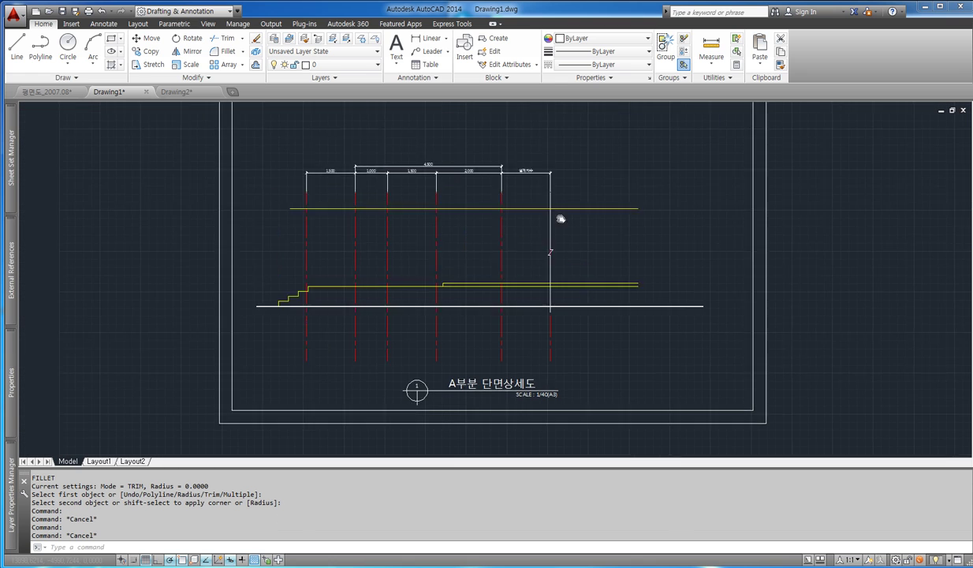
pyautogui.write('tr')
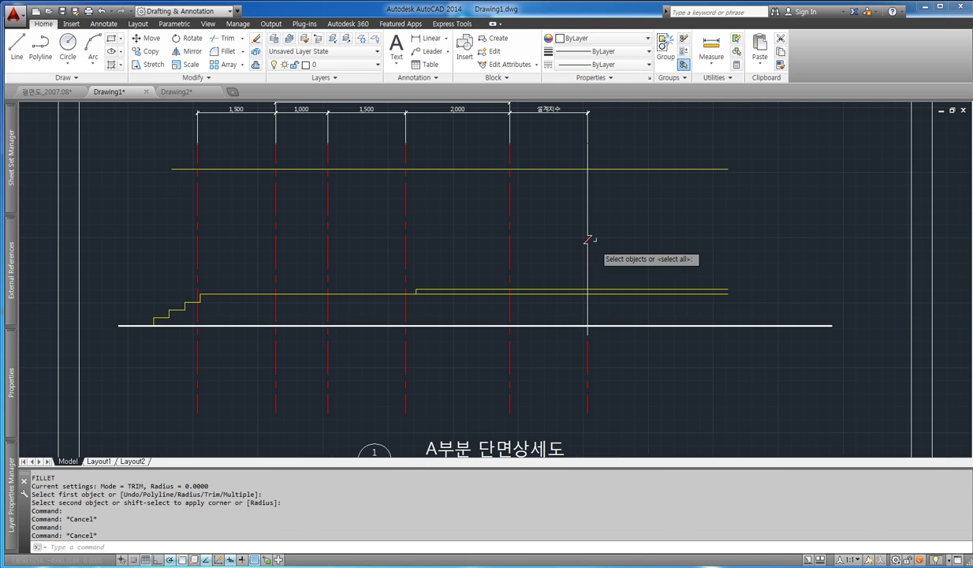
pyautogui.press('Return')
pyautogui.press('Escape')
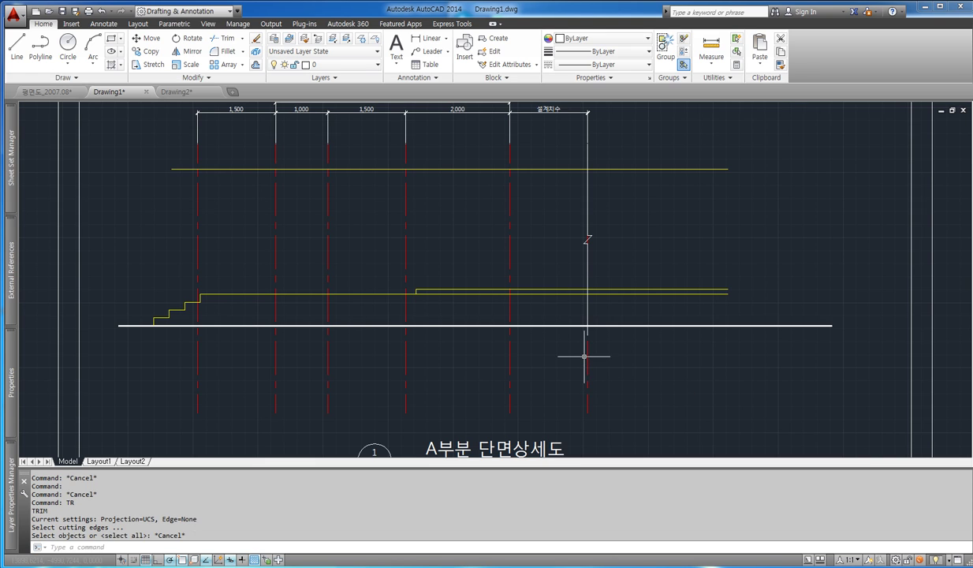
# Step: Erase the red centre line that lies under the break line
pyautogui.click(587, 357)
pyautogui.write('e')
pyautogui.press('Return')
pyautogui.click(583, 265)
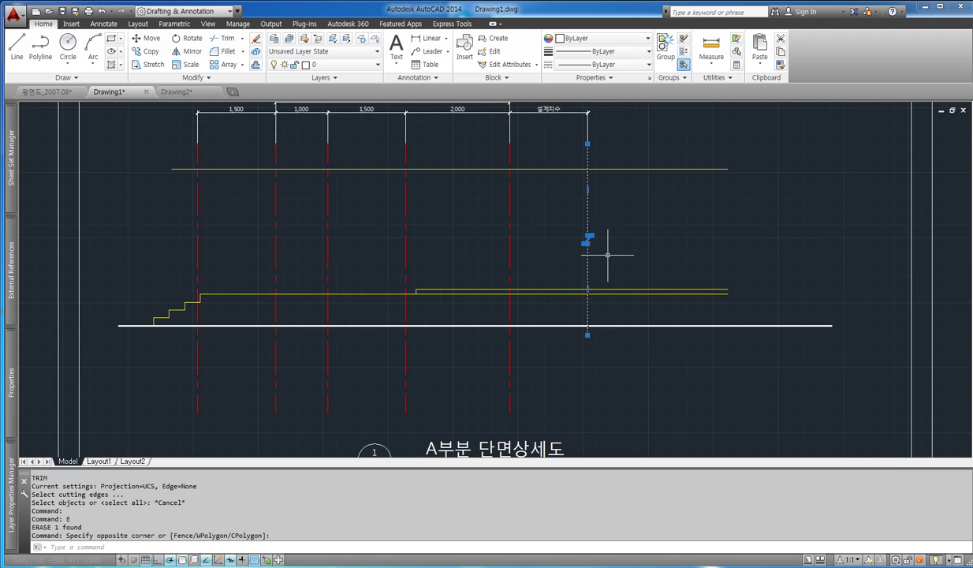
pyautogui.scroll(2, 589, 253)
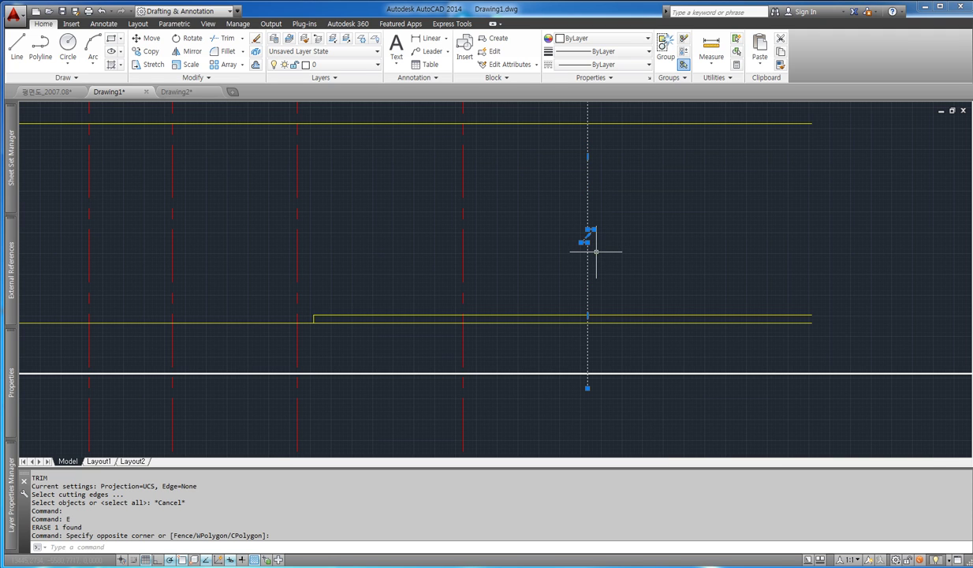
pyautogui.press('Escape')
pyautogui.press('Escape')
pyautogui.scroll(-2, 585, 280)
# Step: Stretch the break line's lower end down to the level of the centre lines' bottom ends
pyautogui.press('Return')
pyautogui.scroll(4, 544, 327)
pyautogui.click(579, 238)
pyautogui.click(554, 231)
pyautogui.press('Return')
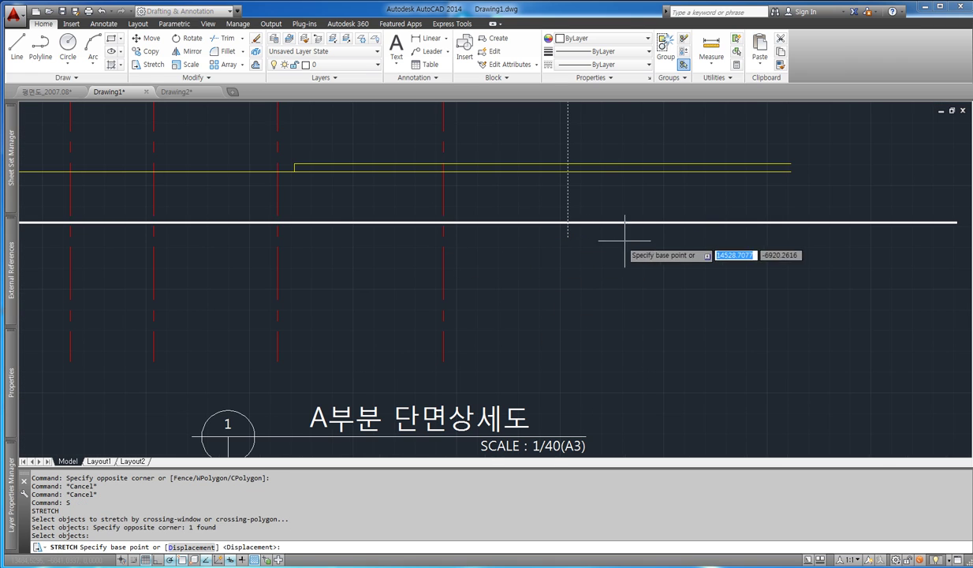
pyautogui.click(568, 236)
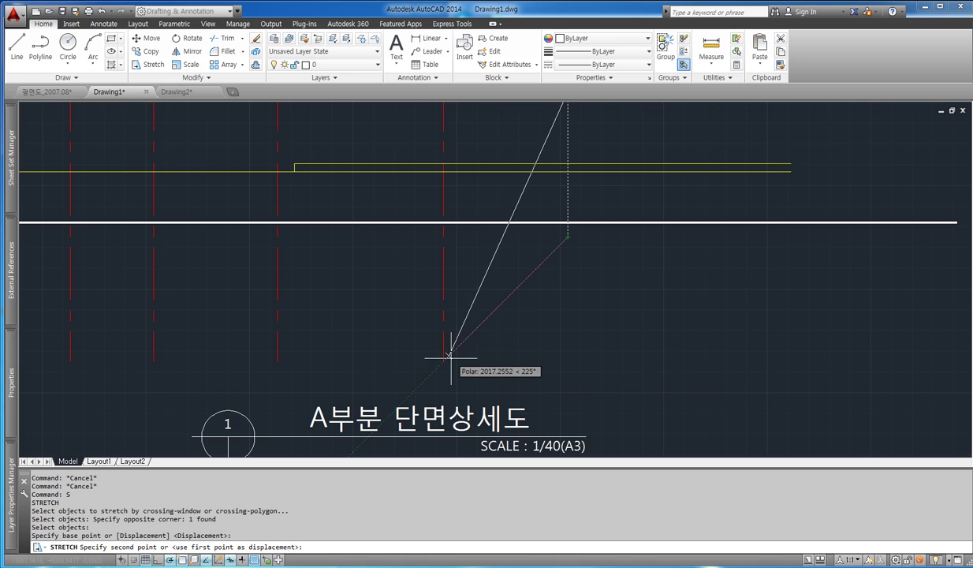
pyautogui.click(565, 361)
pyautogui.scroll(-5, 576, 331)
pyautogui.scroll(2, 548, 184)
pyautogui.scroll(2, 556, 197)
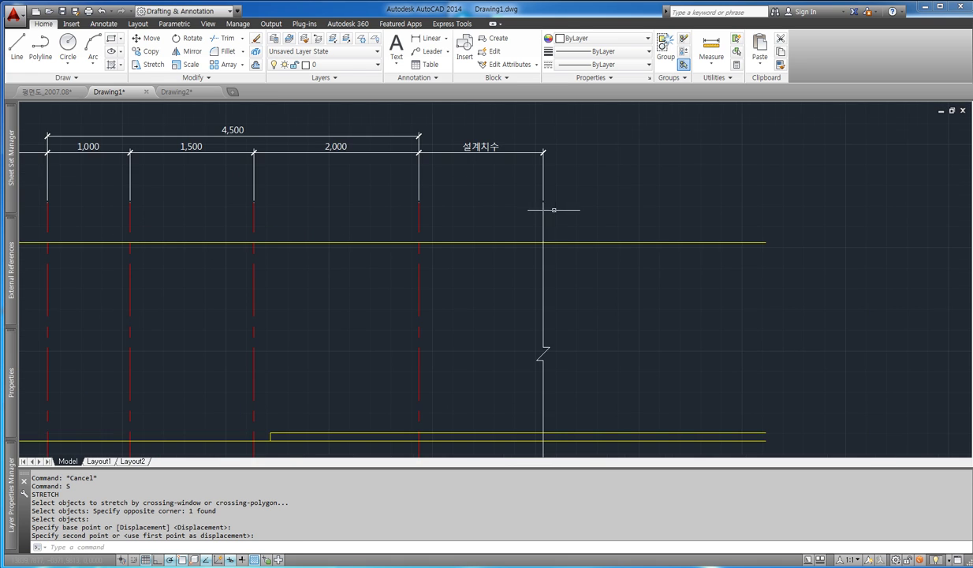
pyautogui.scroll(-4, 634, 186)
pyautogui.scroll(2, 635, 188)
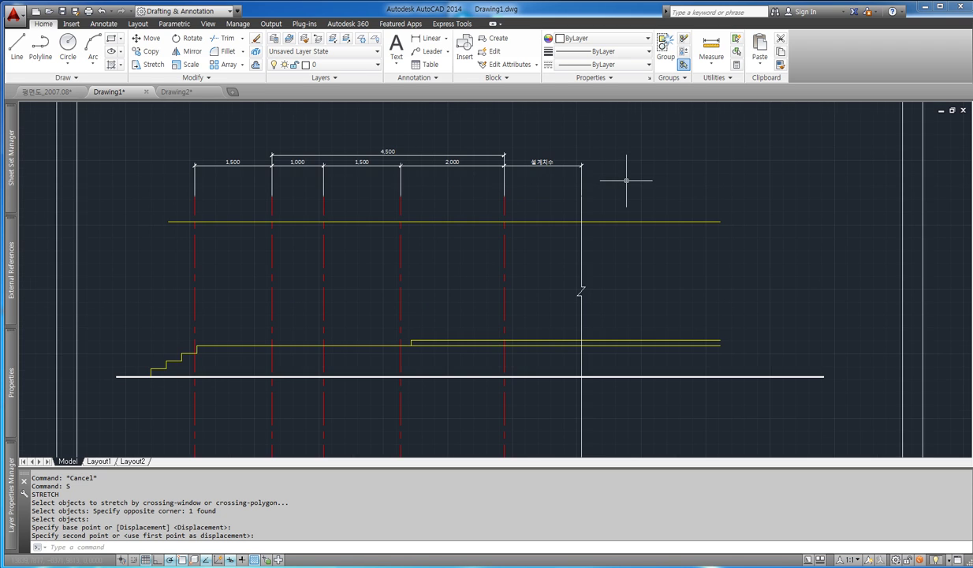
pyautogui.scroll(-4, 618, 183)
pyautogui.scroll(3, 619, 217)
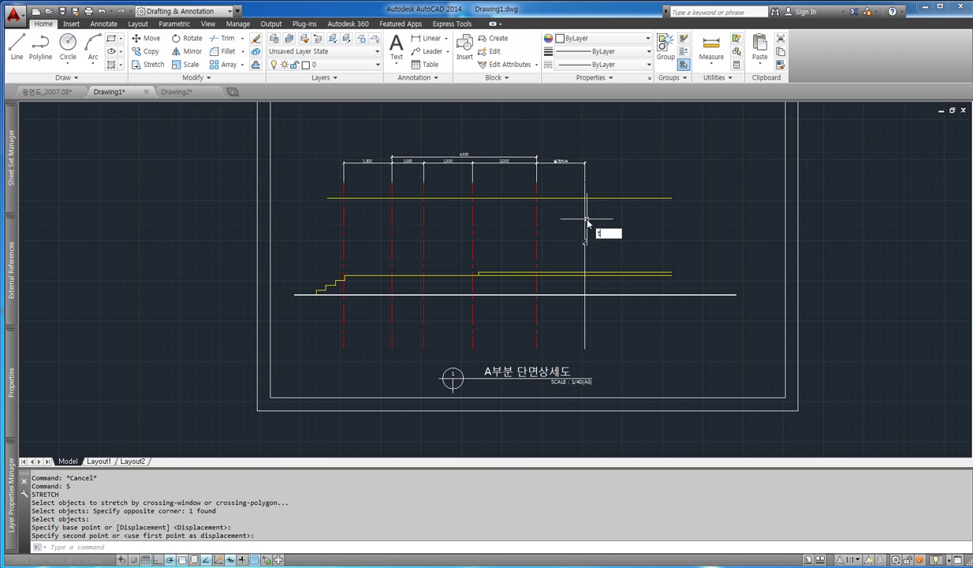
# Step: Trim the ceiling, floor and ground lines that extend beyond the break line
pyautogui.press('Escape')
pyautogui.write('tr')
pyautogui.press('Return')
pyautogui.click(584, 245)
pyautogui.press('Return')
pyautogui.click(629, 312)
pyautogui.click(600, 188)
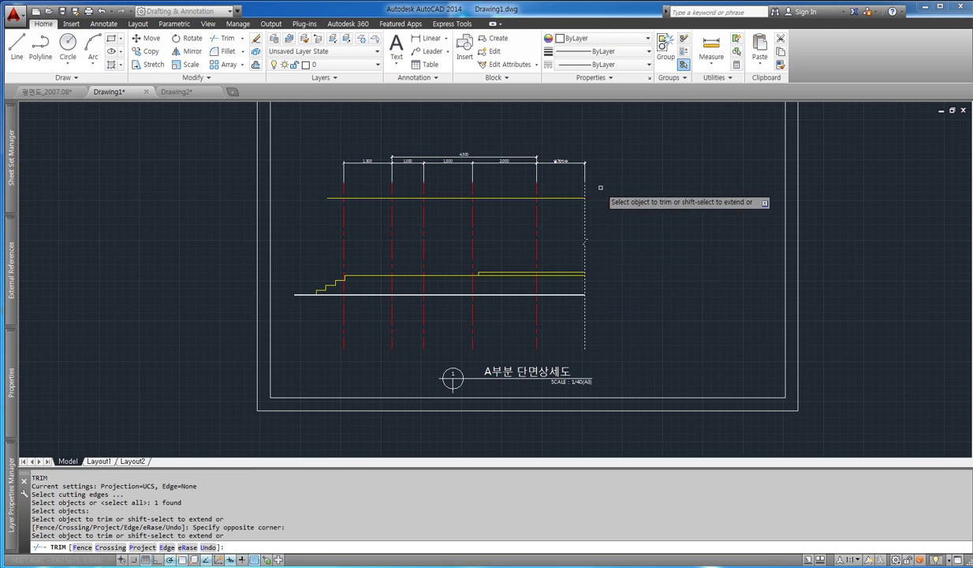
pyautogui.press('Escape')
# Step: Stretch the zigzag of the break line slightly lower, about midway between the ceiling and the centre lines' bottom ends
pyautogui.scroll(2, 590, 240)
pyautogui.write('s')
pyautogui.press('Return')
pyautogui.click(602, 258)
pyautogui.click(557, 223)
pyautogui.press('Return')
pyautogui.click(640, 221)
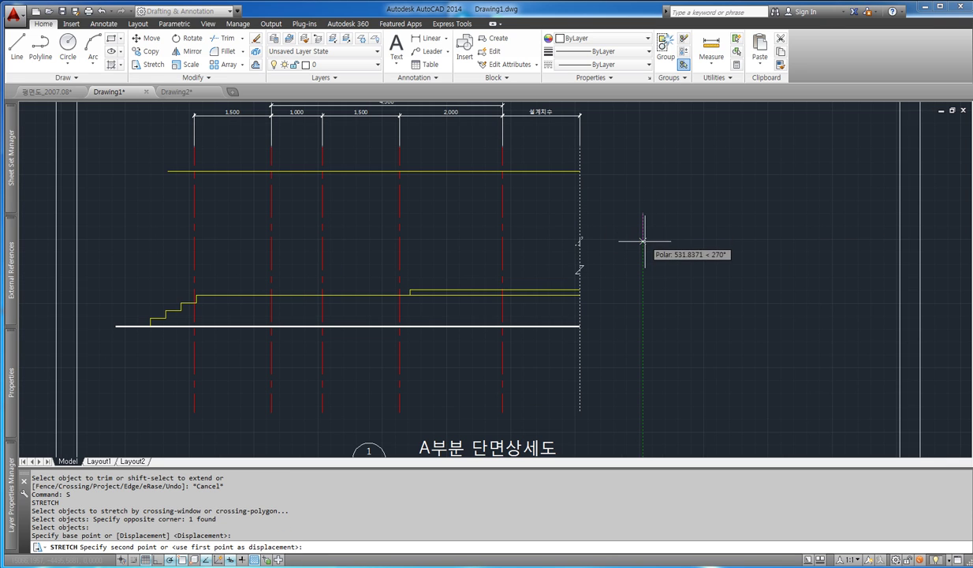
pyautogui.click(642, 217)
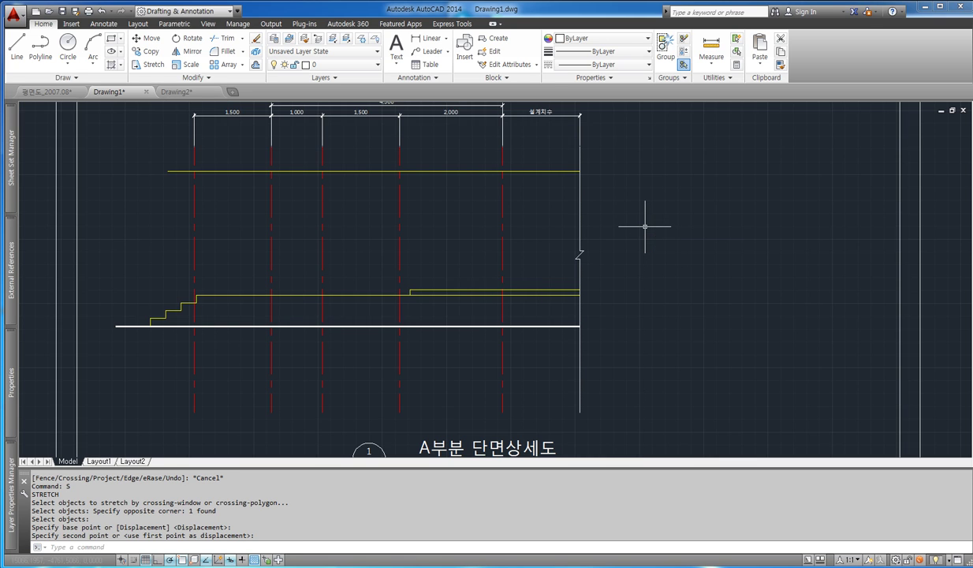
# Step: Stretch the lower ends of the centre lines and the break line upward to just below the ground line
pyautogui.scroll(-2, 644, 226)
pyautogui.write('s')
pyautogui.press('Return')
pyautogui.click(619, 350)
pyautogui.click(333, 306)
pyautogui.press('Return')
pyautogui.click(680, 303)
pyautogui.click(680, 272)
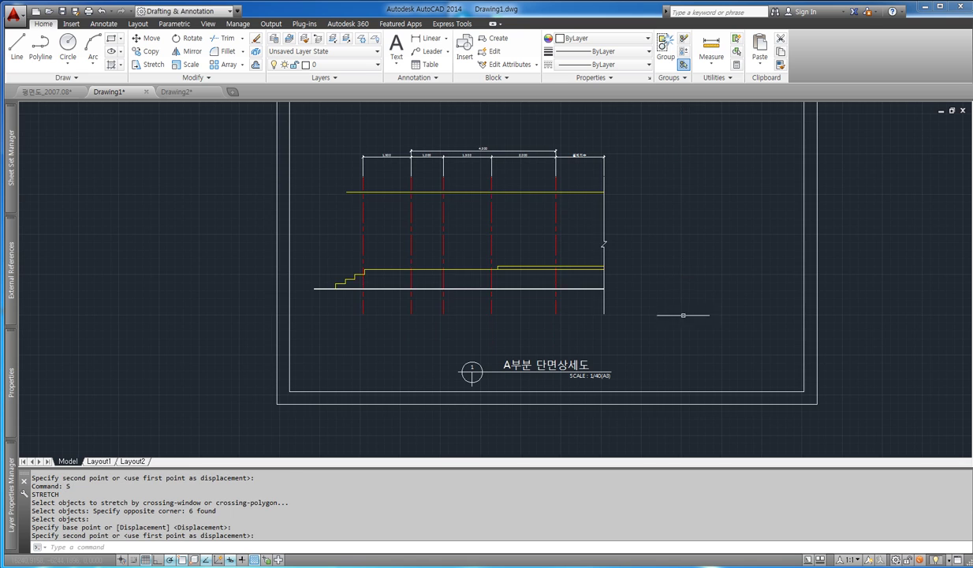
# Step: Move the whole section with its dimensions to the right, roughly centred in the sheet frame above the title
pyautogui.scroll(-2, 641, 245)
pyautogui.scroll(2, 685, 282)
pyautogui.write('m')
pyautogui.press('Return')
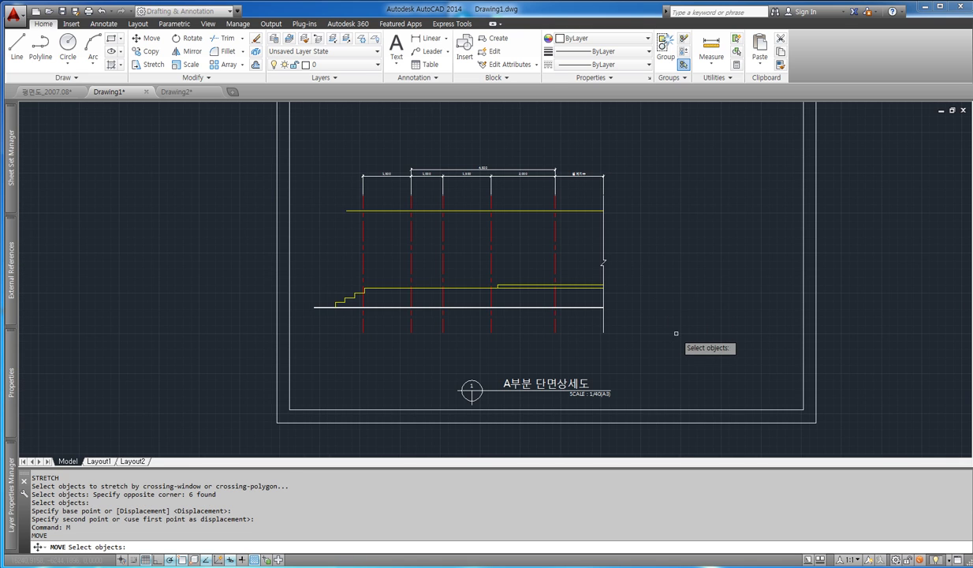
pyautogui.click(676, 334)
pyautogui.click(337, 154)
pyautogui.press('Return')
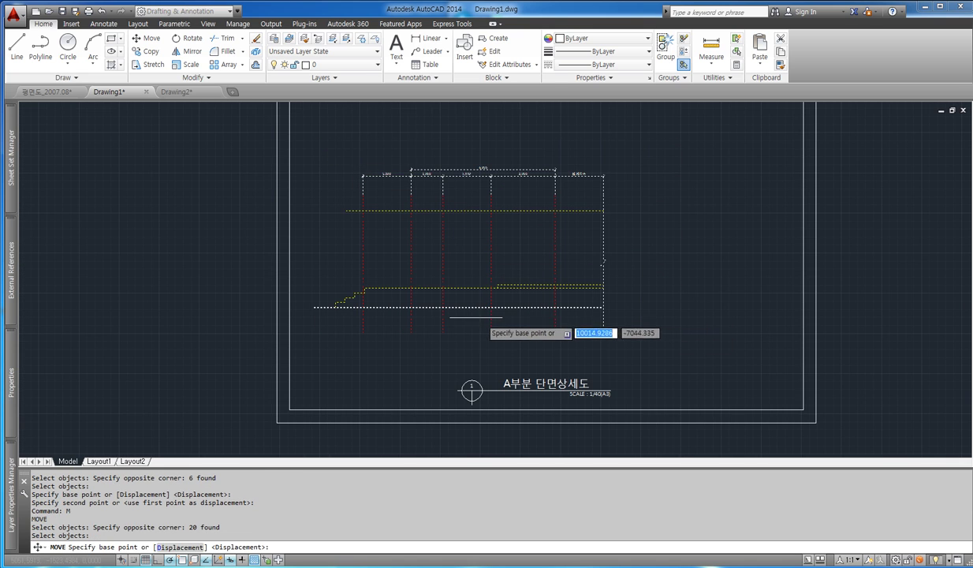
pyautogui.click(456, 307)
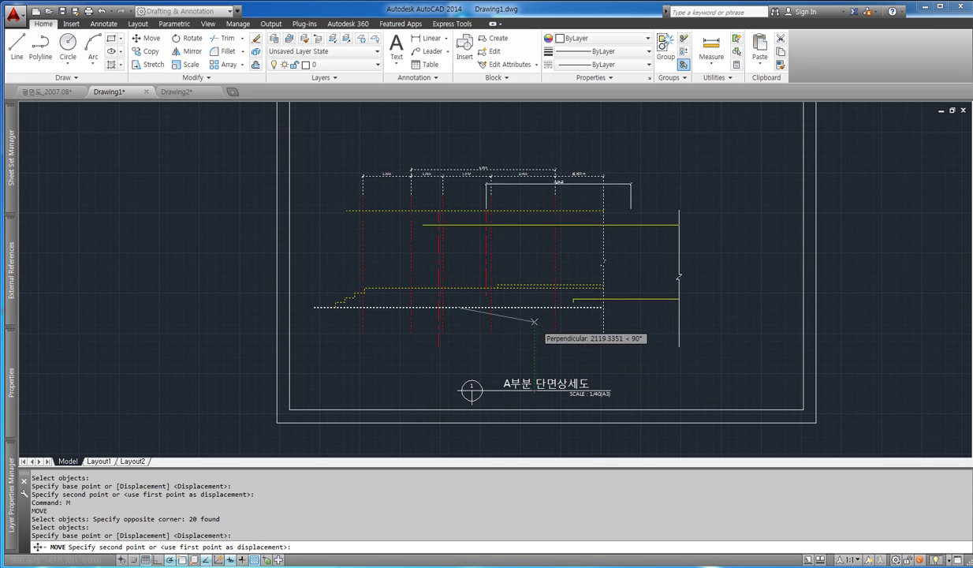
pyautogui.click(539, 312)
pyautogui.scroll(-2, 553, 296)
pyautogui.scroll(2, 475, 284)
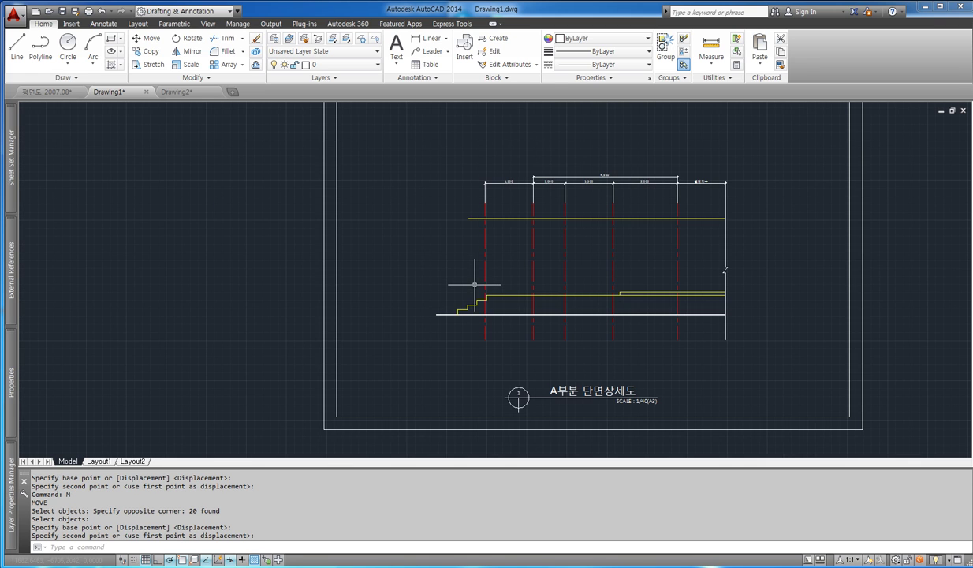
# Step: Stretch the left end of the yellow ceiling line outward until it lines up with the ground line's left end
pyautogui.scroll(2, 484, 257)
pyautogui.write('s')
pyautogui.press('Return')
pyautogui.click(477, 224)
pyautogui.click(449, 190)
pyautogui.press('Return')
pyautogui.click(460, 195)
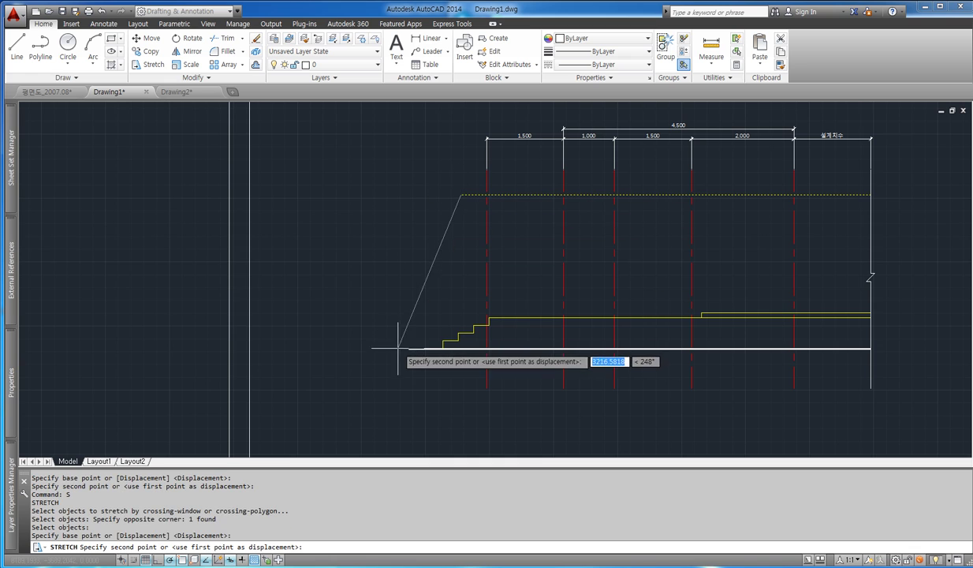
pyautogui.click(411, 198)
pyautogui.press('Escape')
pyautogui.press('Escape')
pyautogui.write('dli')
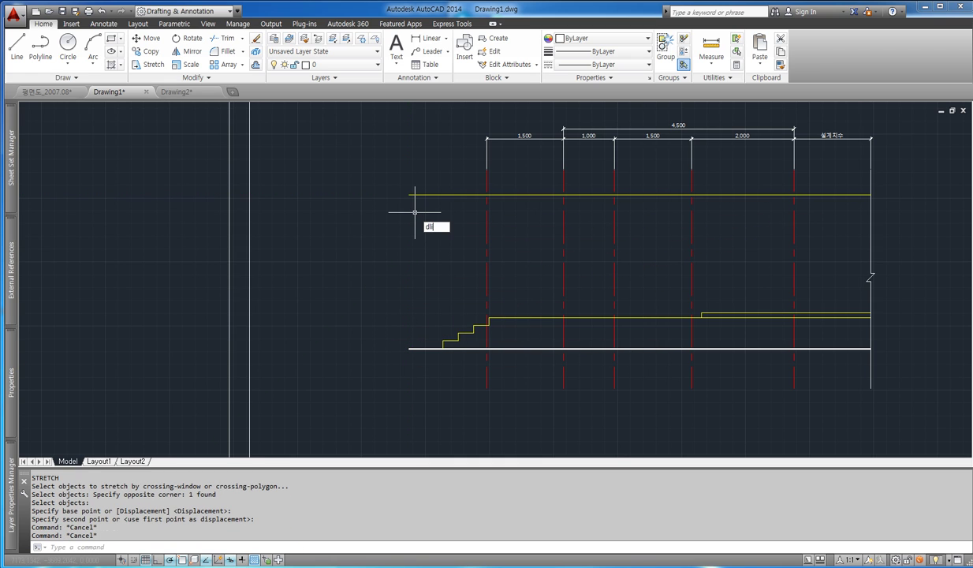
pyautogui.press('Return')
pyautogui.press('Escape')
# Step: Draw a vertical helper line from the ceiling line's left end down past the ground line
pyautogui.write('l')
pyautogui.press('Return')
pyautogui.click(409, 194)
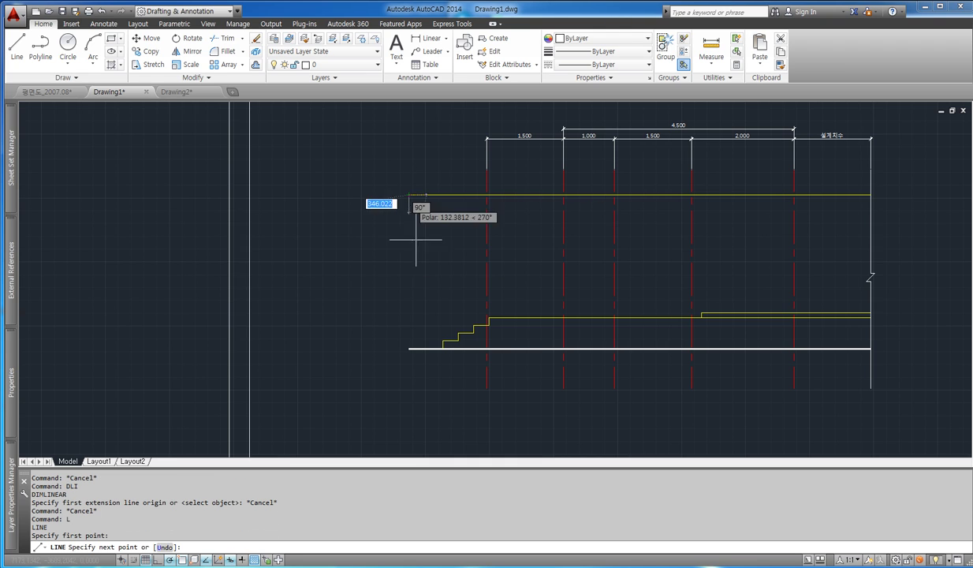
pyautogui.click(398, 430)
pyautogui.press('Escape')
pyautogui.press('Escape')
# Step: Offset the vertical helper line outward to the left four times at 200 spacing
pyautogui.write('o')
pyautogui.press('Return')
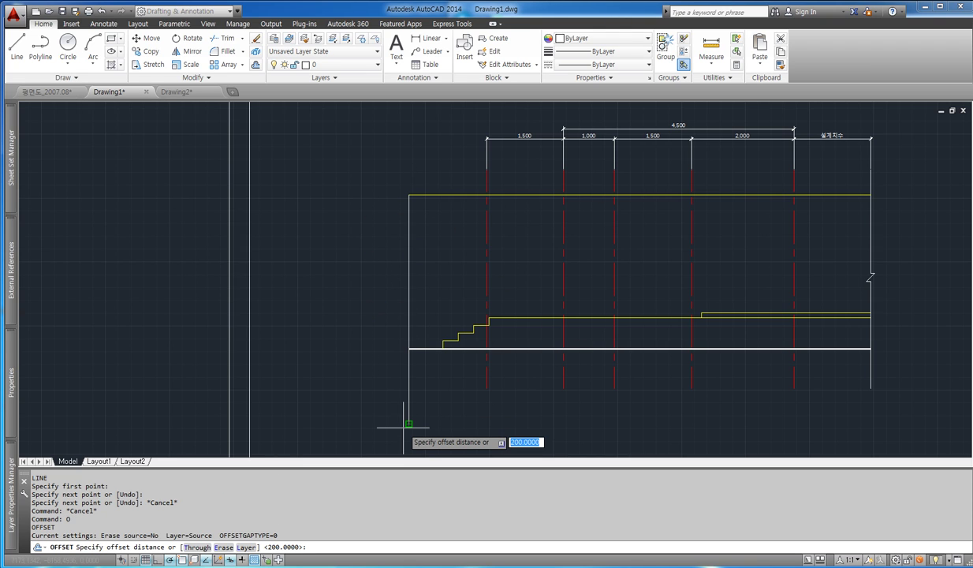
pyautogui.write('200')
pyautogui.press('Return')
pyautogui.click(409, 244)
pyautogui.click(398, 230)
pyautogui.click(398, 242)
pyautogui.click(376, 242)
pyautogui.click(388, 254)
pyautogui.click(350, 251)
pyautogui.click(378, 254)
pyautogui.click(348, 250)
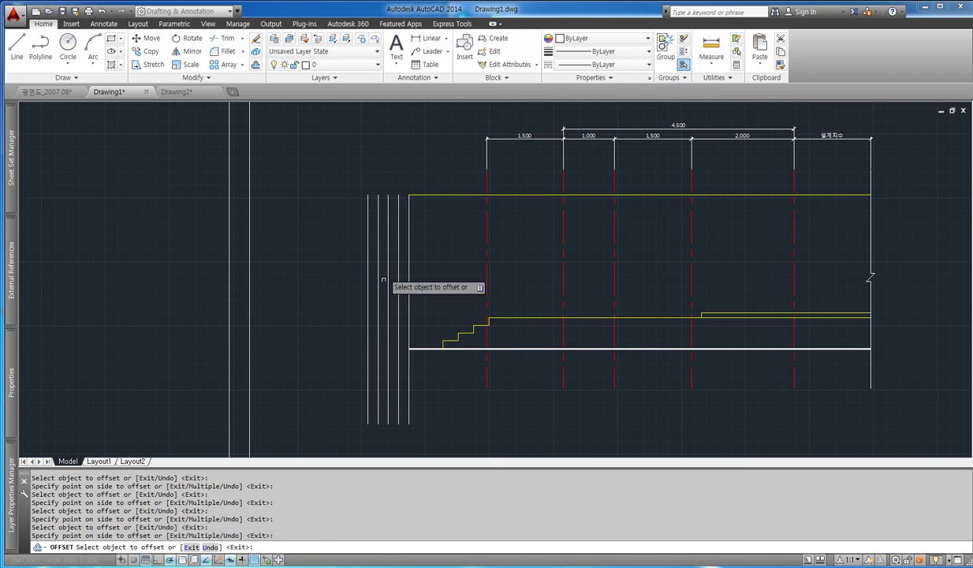
pyautogui.press('Escape')
# Step: Add a vertical linear dimension from the ceiling line to the raised floor level, placed on the third offset helper line
pyautogui.write('dli')
pyautogui.press('Return')
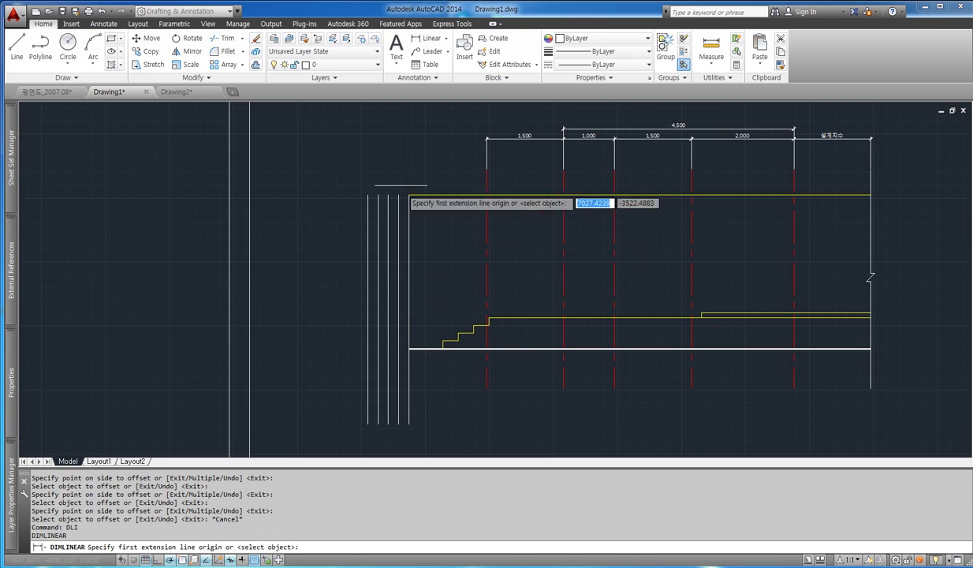
pyautogui.click(409, 195)
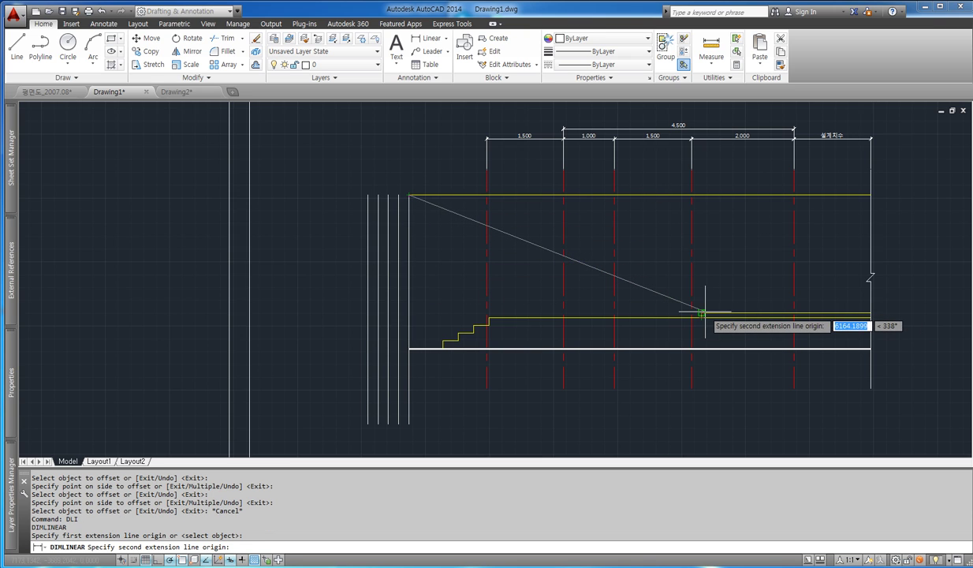
pyautogui.click(701, 313)
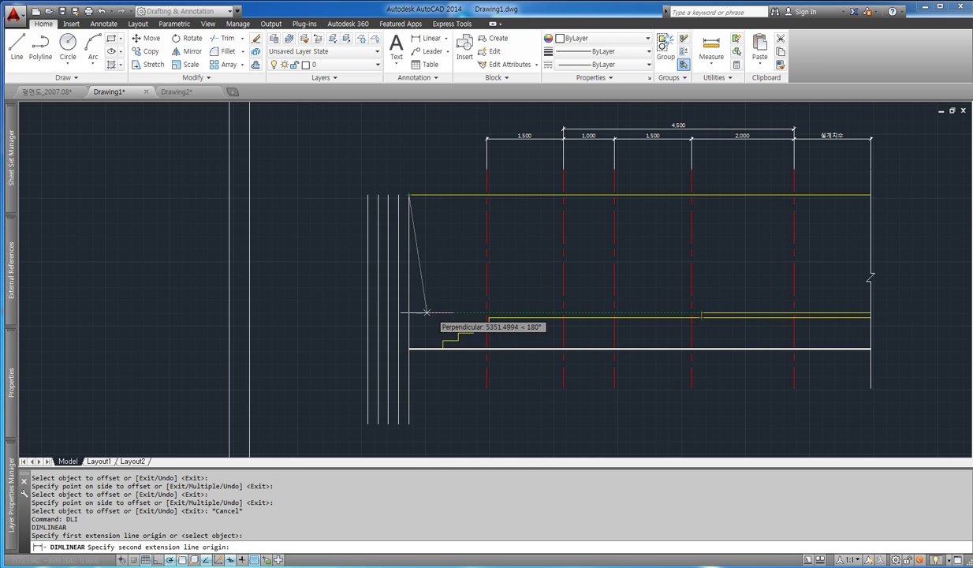
pyautogui.click(377, 313)
pyautogui.press('Escape')
# Step: Continue the vertical dimension chain down to the lower floor level and the ground line, undoing the trial points along the way
pyautogui.write('dco')
pyautogui.press('Return')
pyautogui.scroll(2, 450, 319)
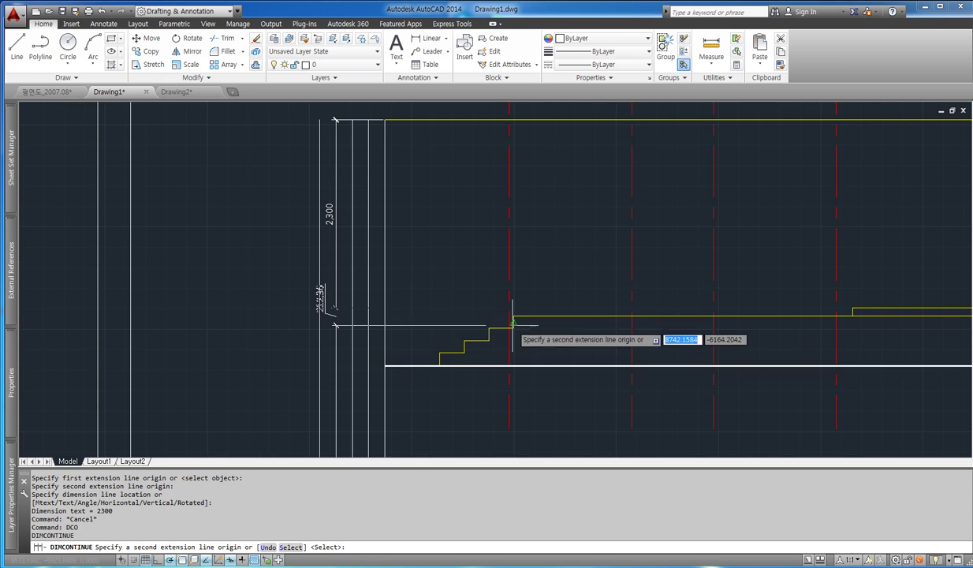
pyautogui.click(384, 328)
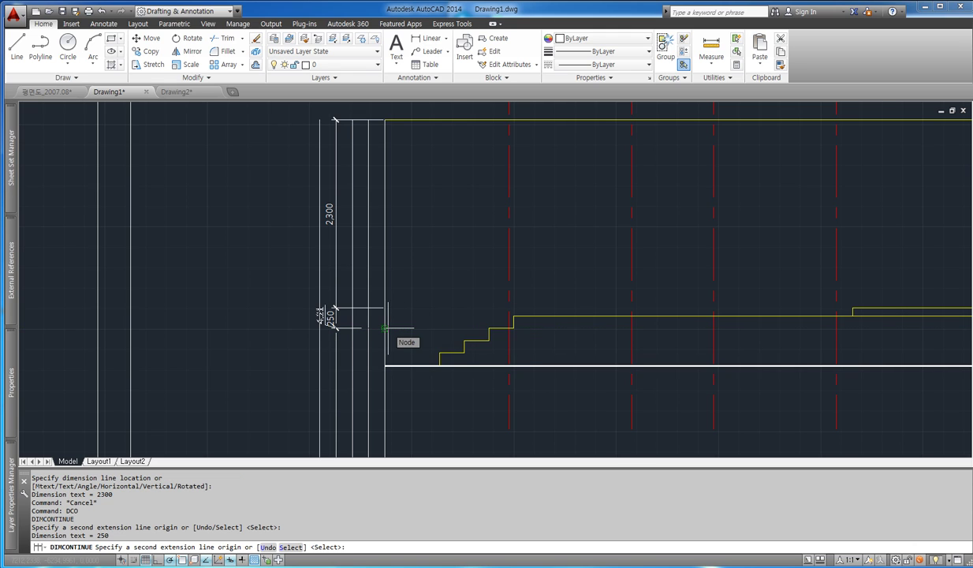
pyautogui.write('u')
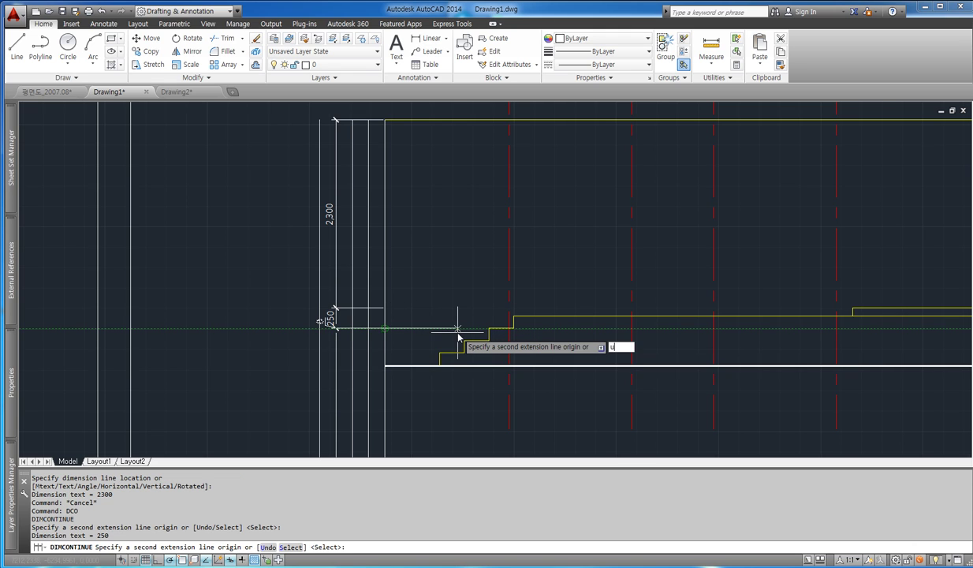
pyautogui.press('Return')
pyautogui.click(513, 316)
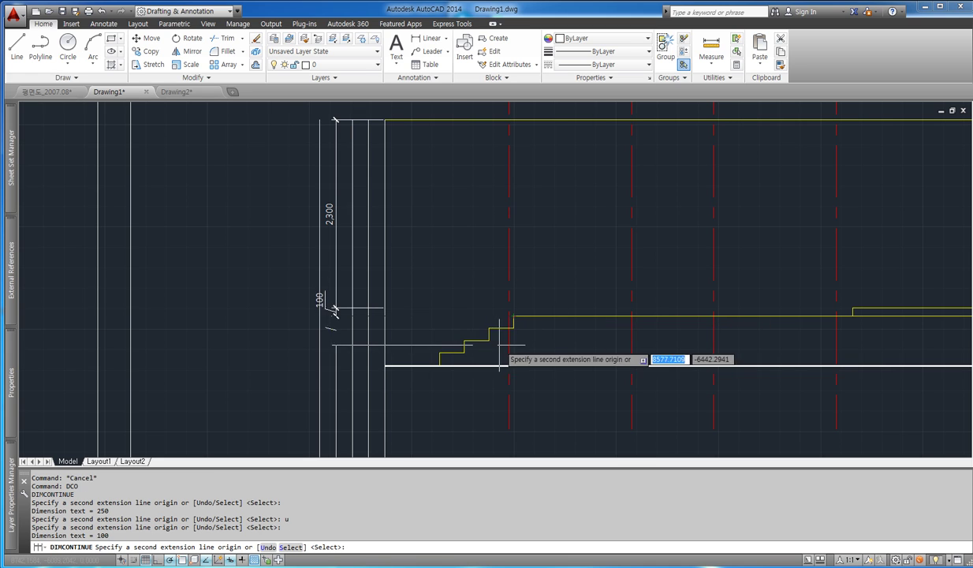
pyautogui.write('u')
pyautogui.press('Return')
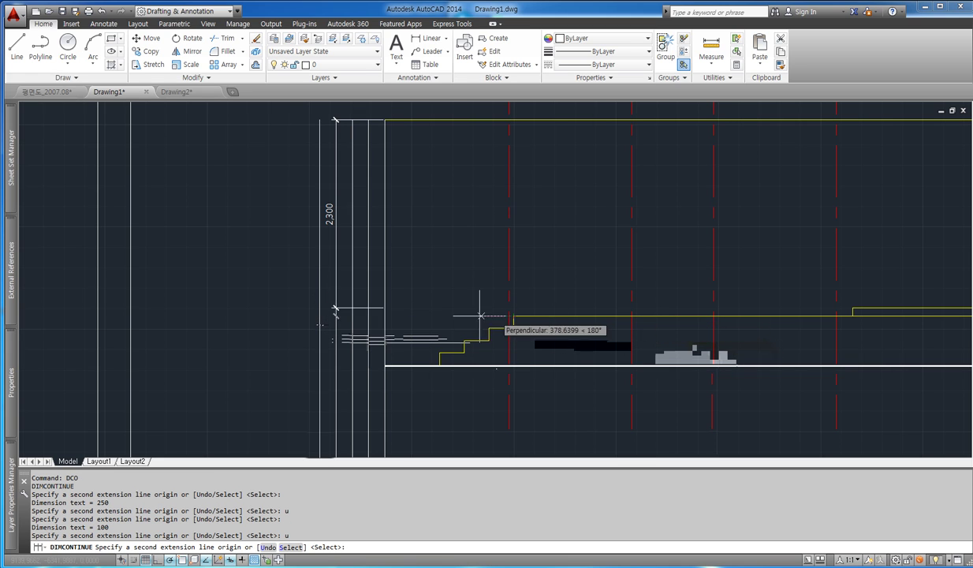
pyautogui.click(464, 341)
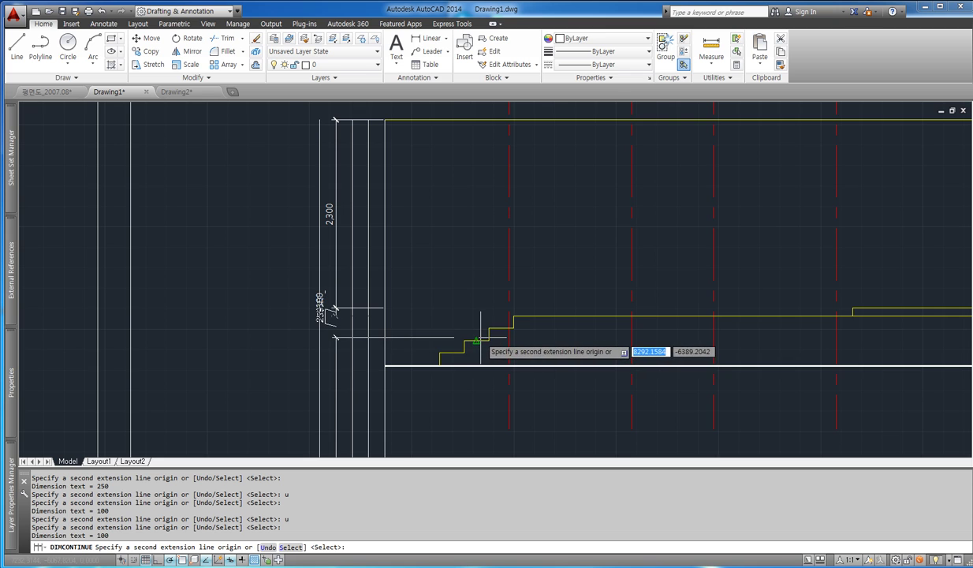
pyautogui.scroll(8, 394, 365)
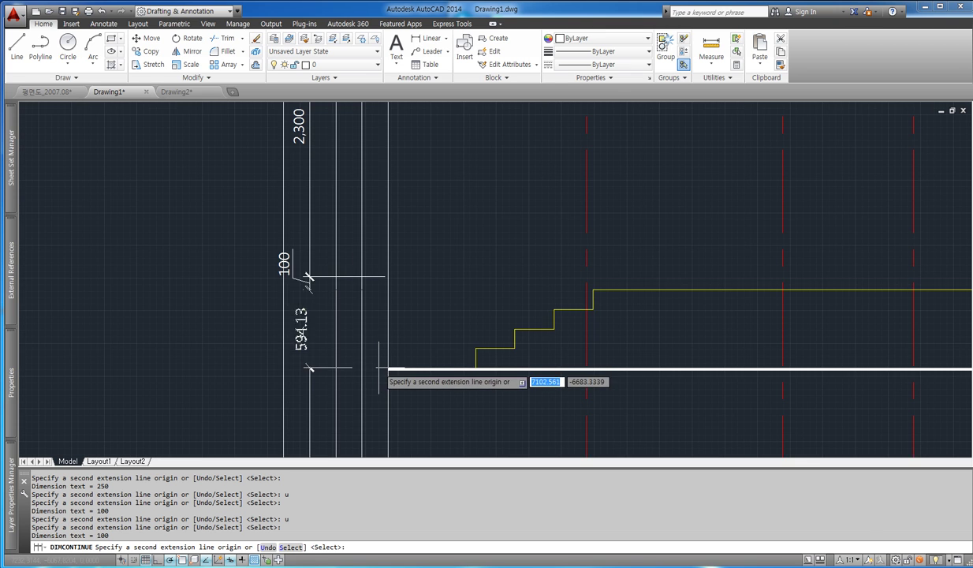
pyautogui.click(408, 368)
pyautogui.scroll(-6, 339, 260)
pyautogui.press('Escape')
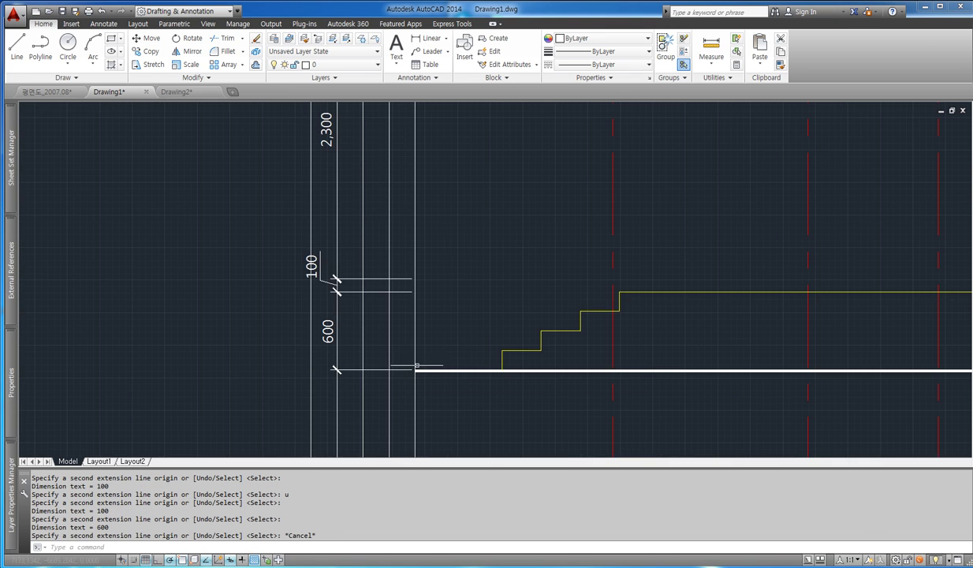
# Step: Erase the five vertical helper lines beside the section
pyautogui.scroll(2, 331, 165)
pyautogui.press('Escape')
pyautogui.write('e')
pyautogui.press('Return')
pyautogui.moveTo(441, 351); pyautogui.dragTo(254, 374)
pyautogui.press('Return')
pyautogui.scroll(2, 323, 268)
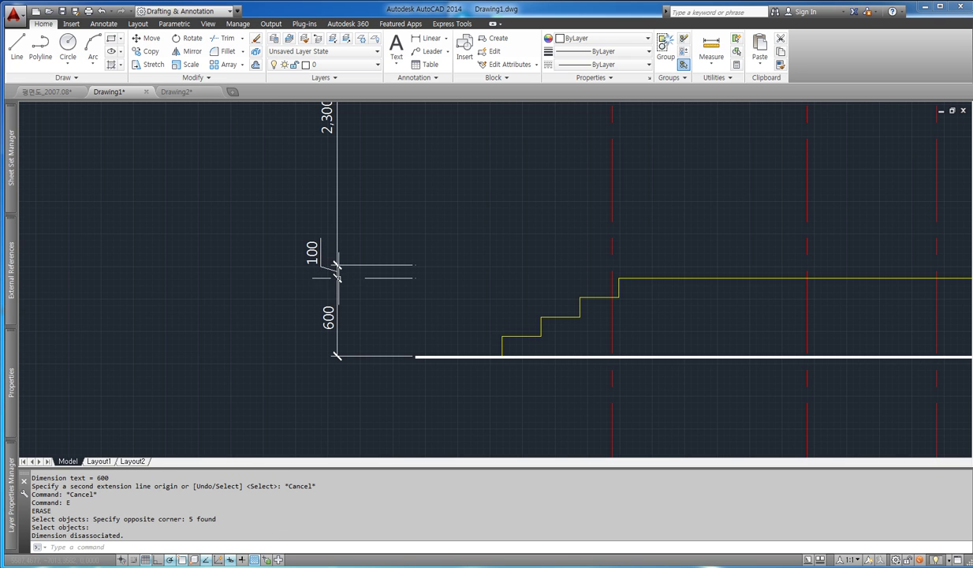
pyautogui.press('Escape')
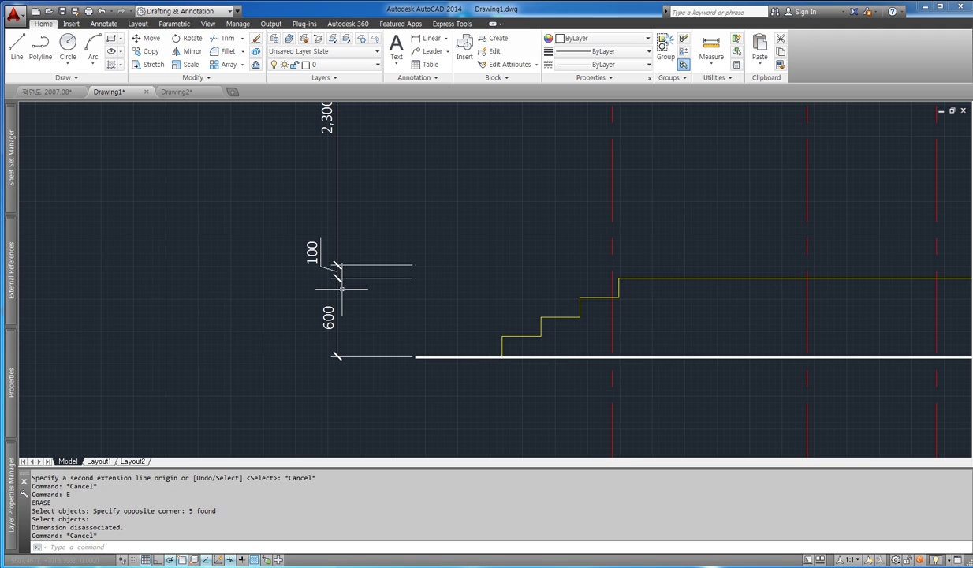
# Step: Set the DIM dimension style to always keep text between extension lines, with displaced text beside the dimension line
pyautogui.write('d')
pyautogui.press('Return')
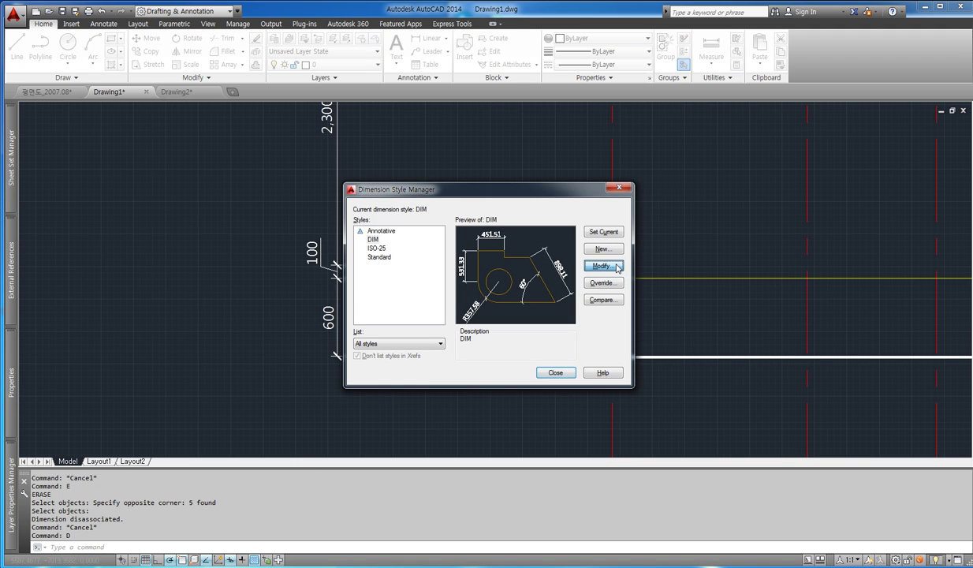
pyautogui.click(602, 265)
pyautogui.click(603, 174)
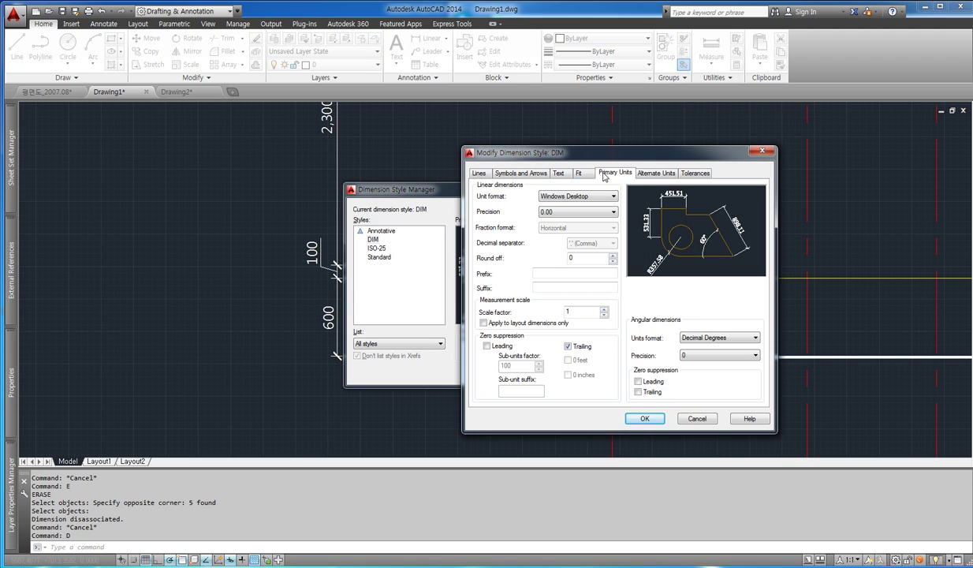
pyautogui.click(578, 173)
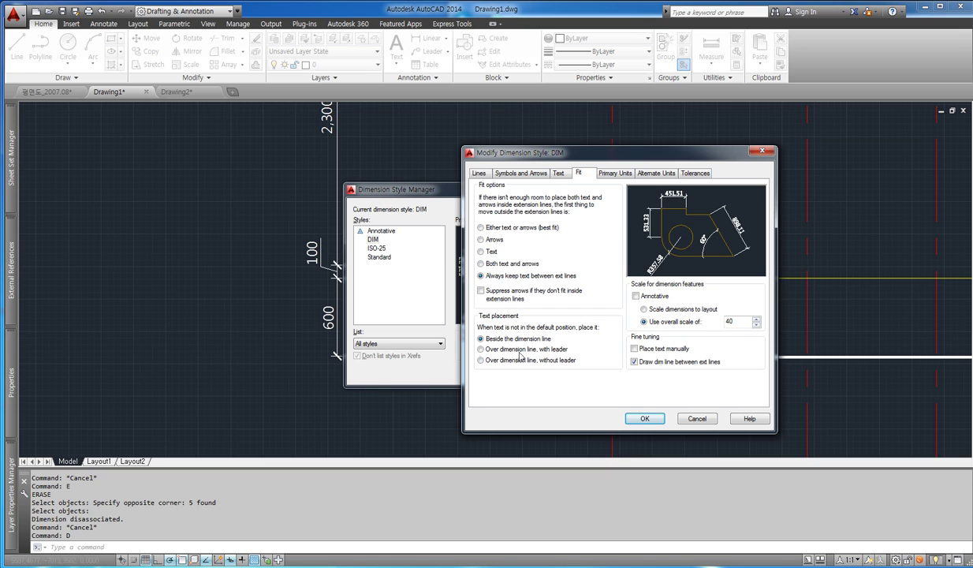
pyautogui.moveTo(516, 144); pyautogui.dragTo(655, 133)
pyautogui.click(781, 408)
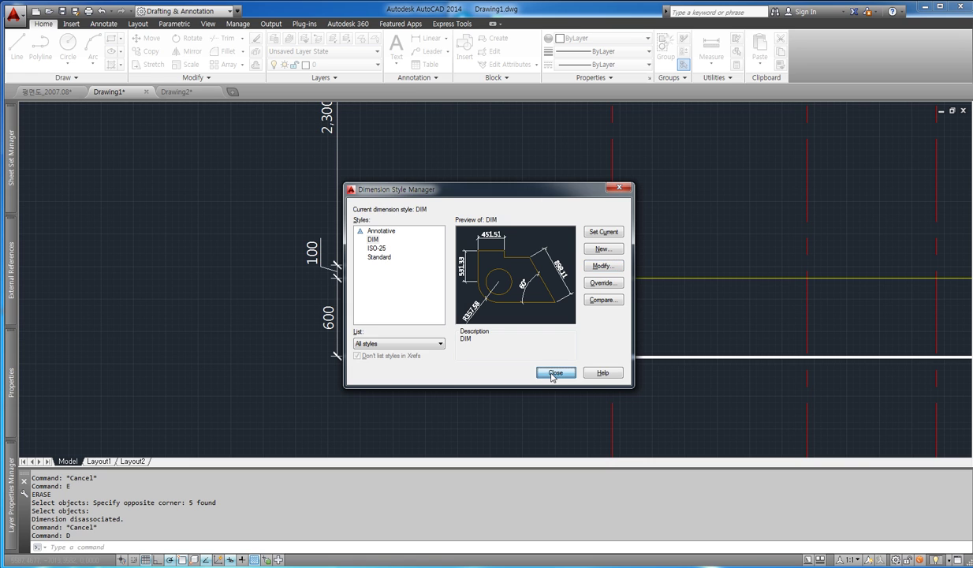
pyautogui.click(555, 373)
pyautogui.scroll(-3, 430, 282)
pyautogui.scroll(3, 389, 284)
pyautogui.scroll(-3, 344, 305)
pyautogui.scroll(3, 452, 280)
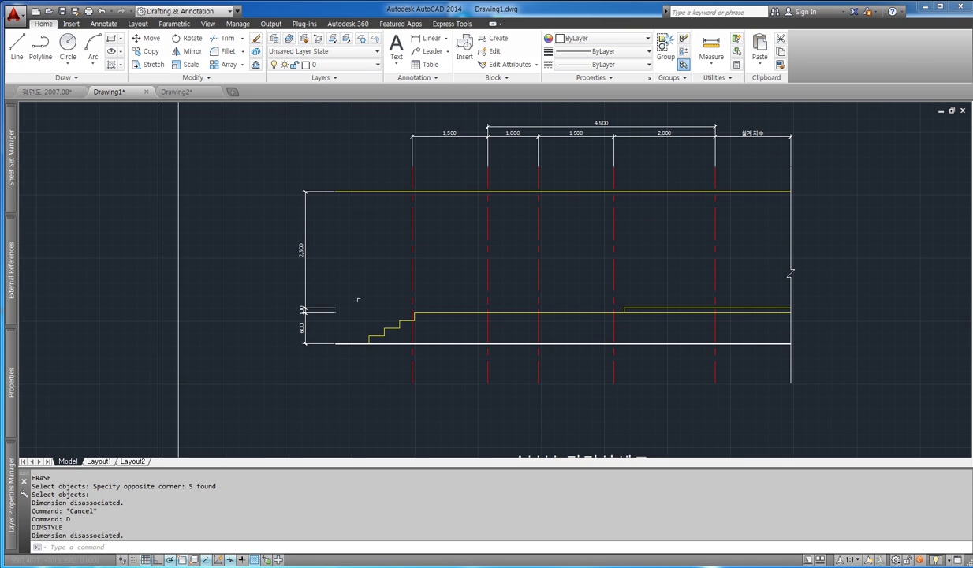
pyautogui.moveTo(611, 331); pyautogui.dragTo(575, 334, button='middle')
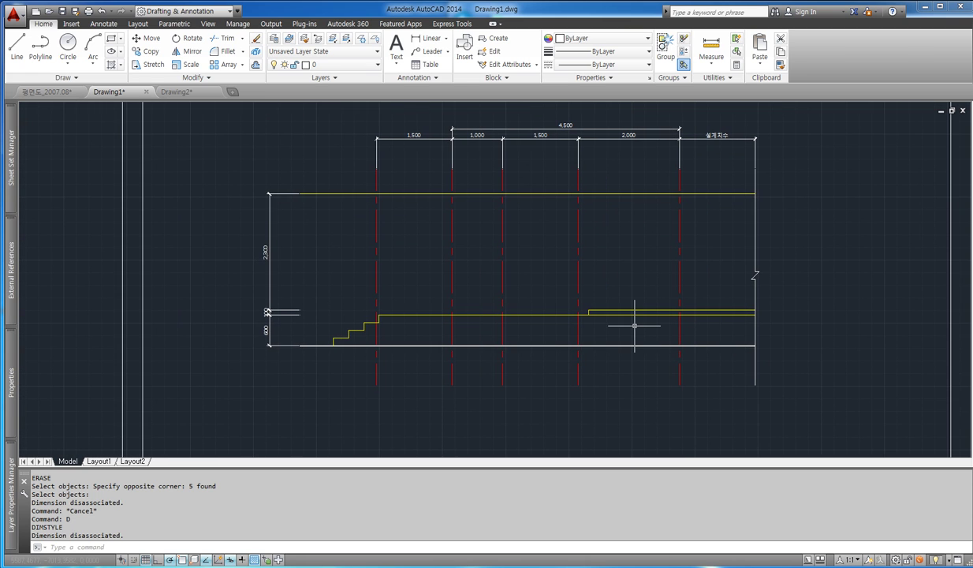